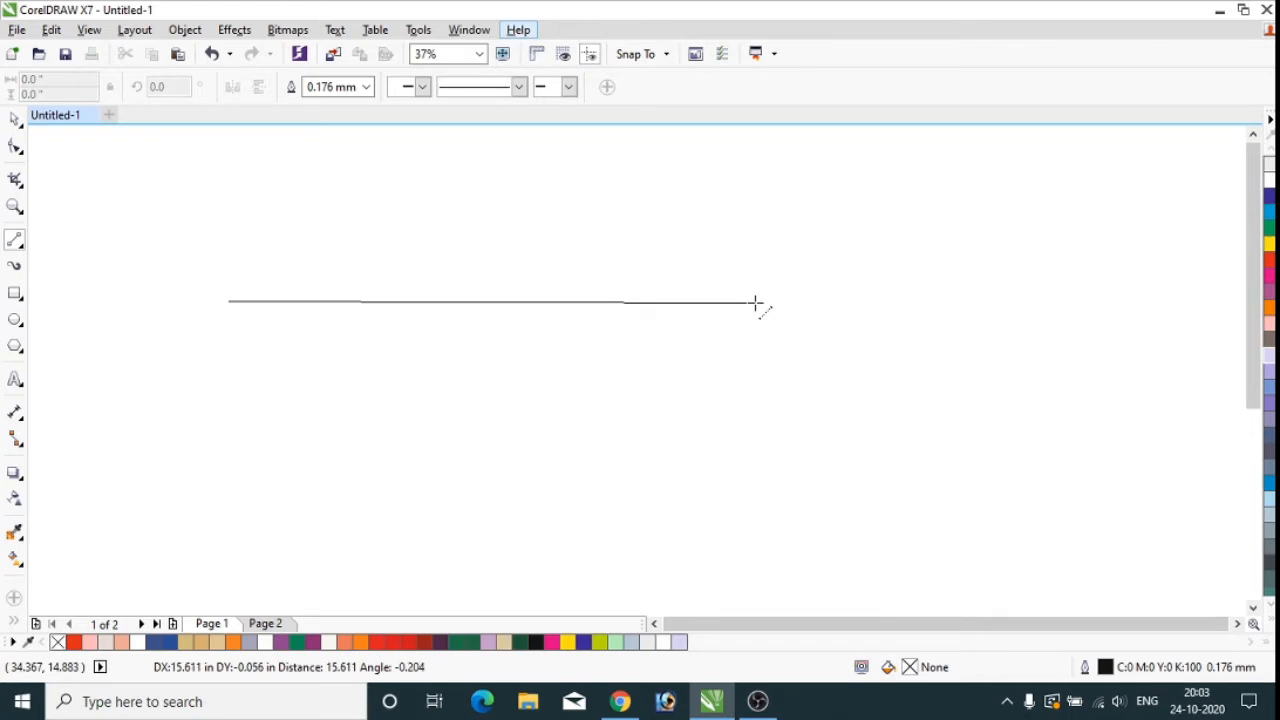
Step: Draw a rectangle about 7.5 by 3.4 inches, centred across the horizontal line
click(14, 120)
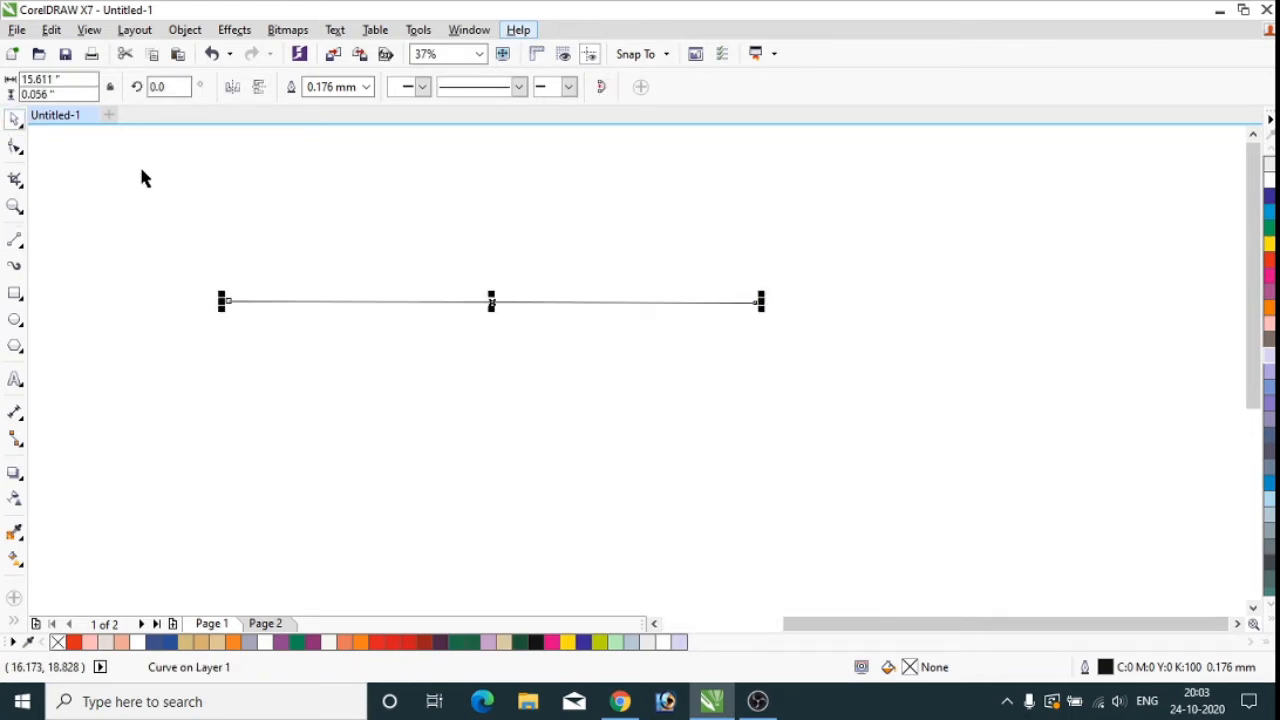
click(140, 177)
click(15, 293)
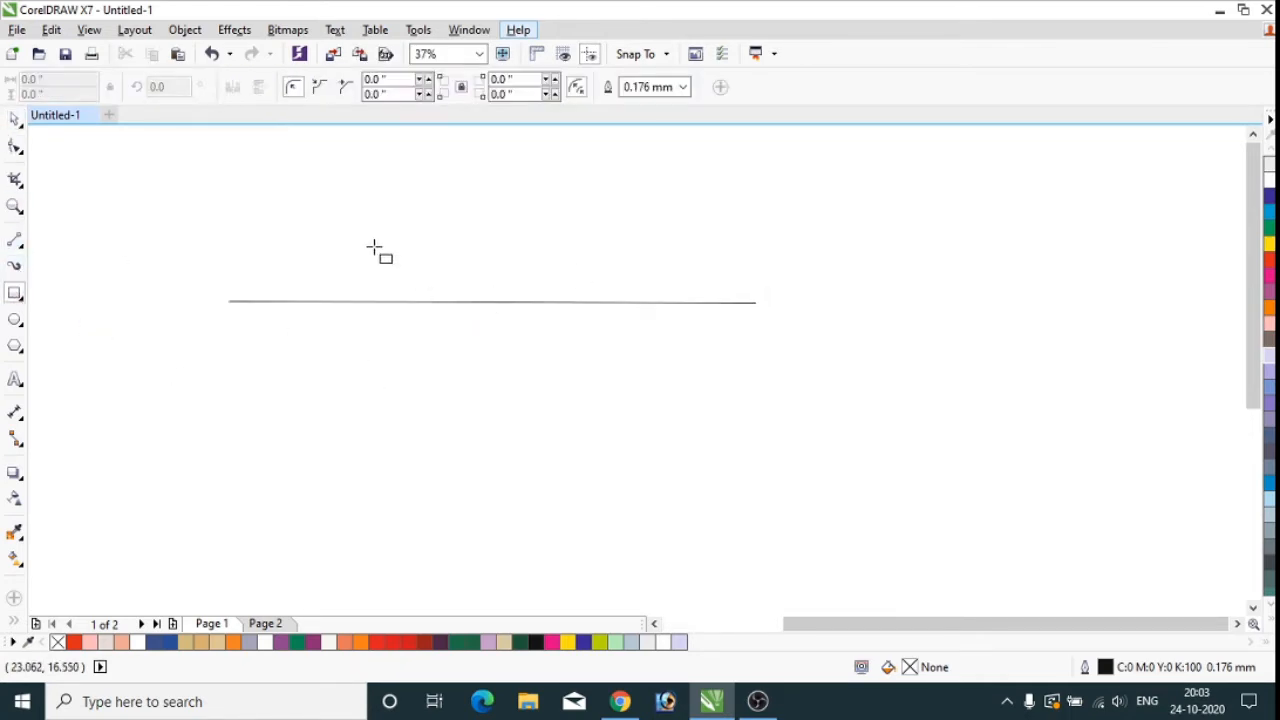
drag(374, 247, 631, 362)
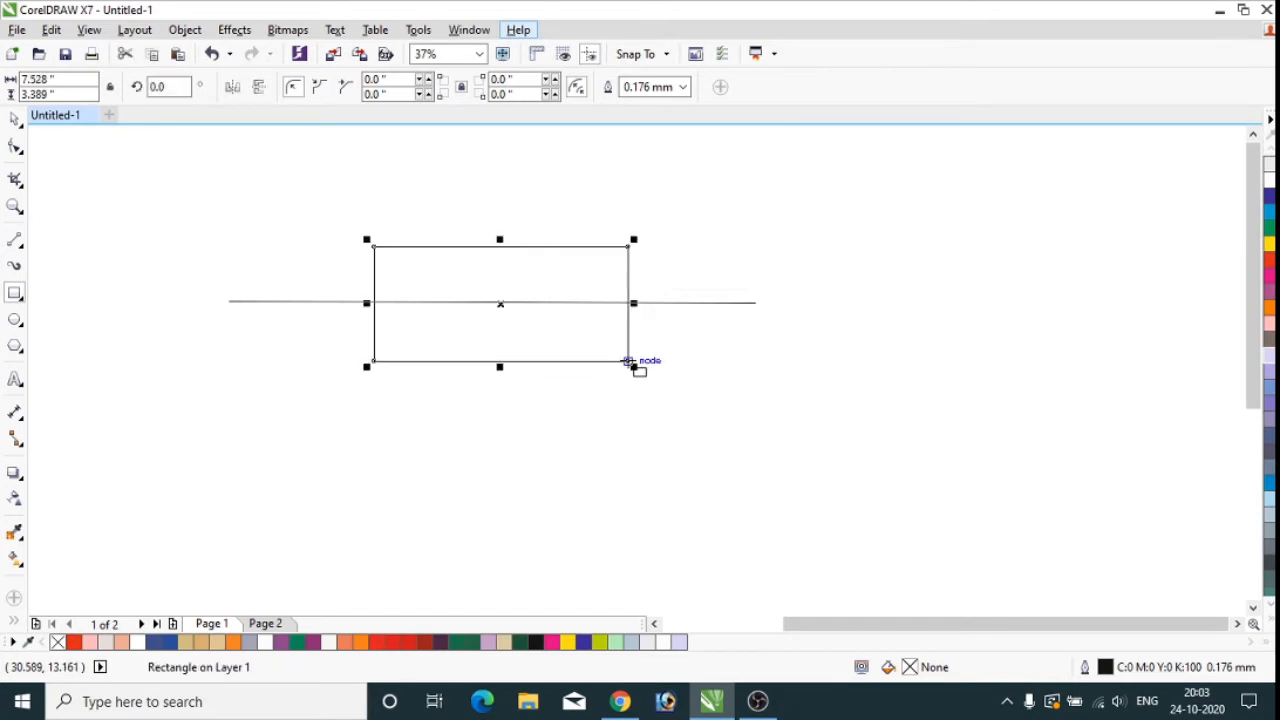
click(10, 122)
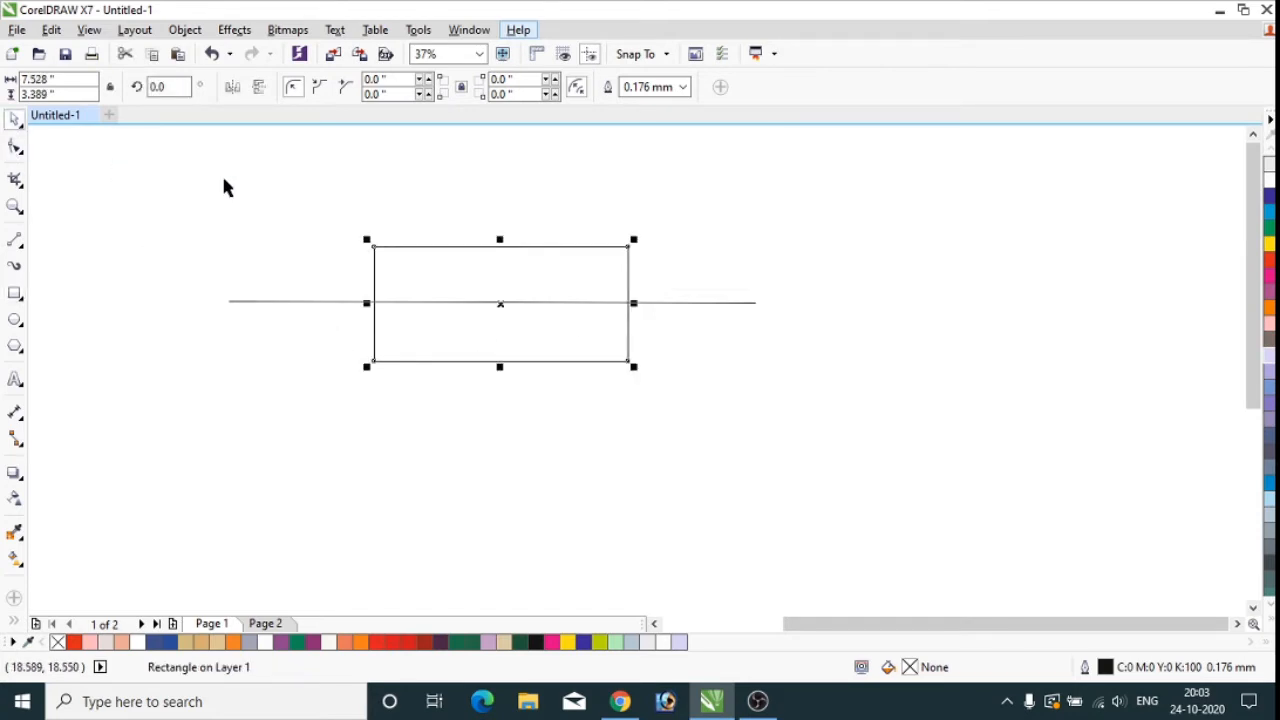
click(222, 176)
Step: Convert the rectangle to curves so its corner nodes can be edited individually
click(543, 289)
scroll(520, 232, up, 1)
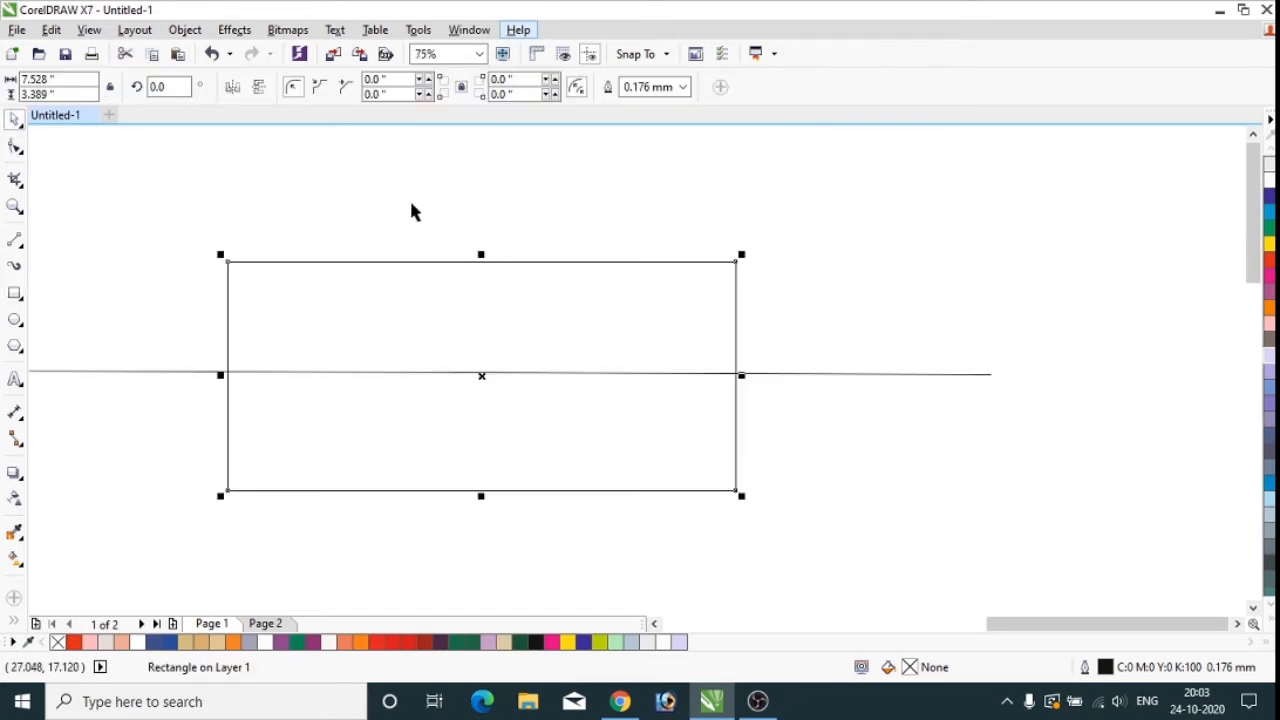
click(15, 146)
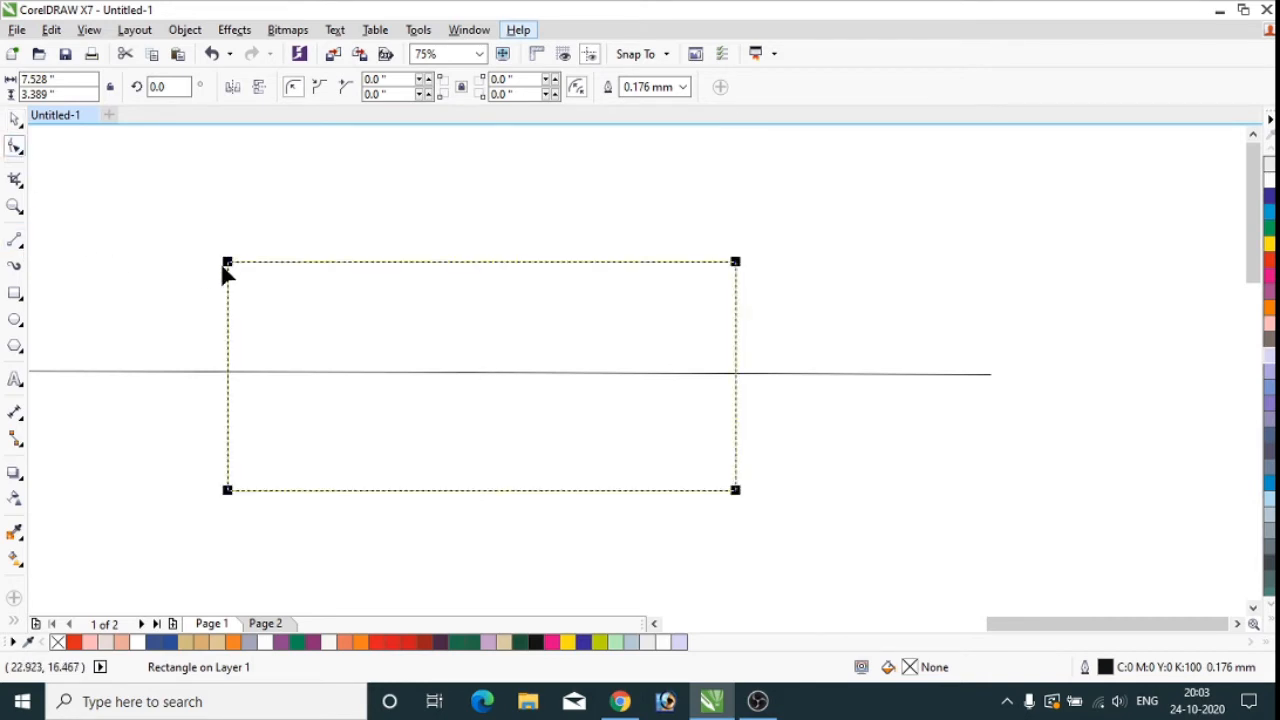
right_click(230, 260)
click(205, 201)
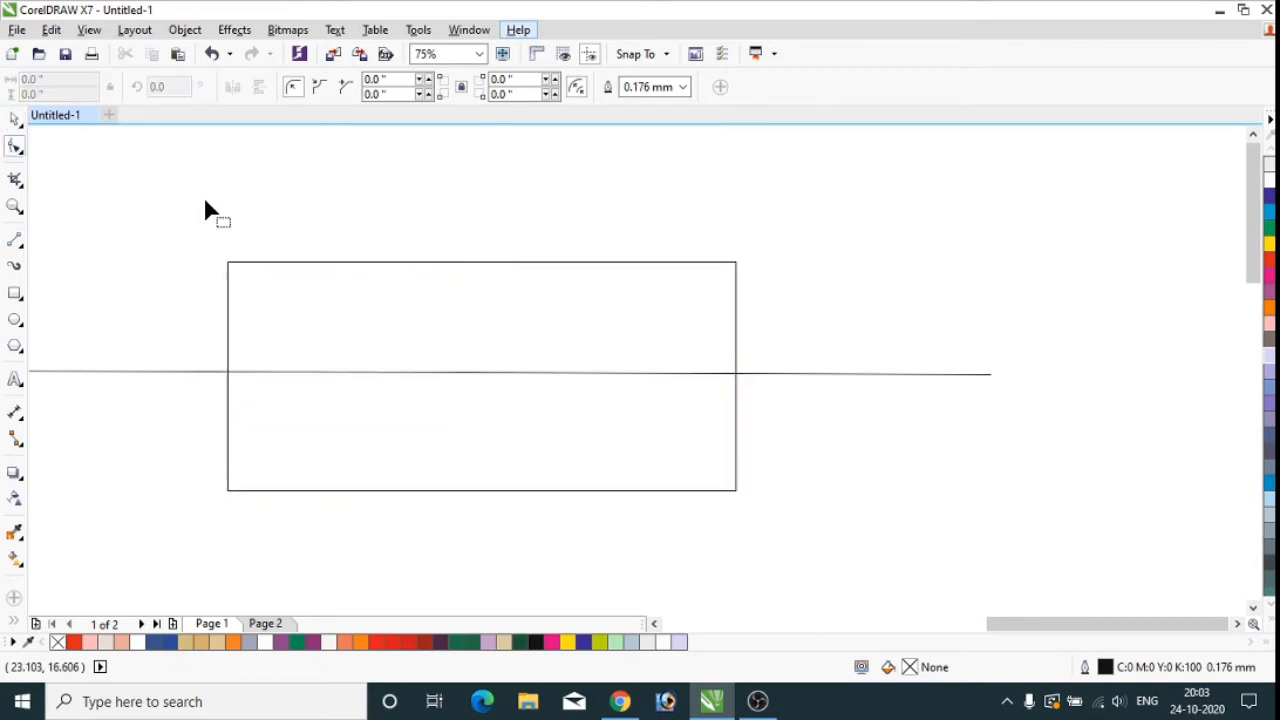
click(229, 266)
right_click(233, 272)
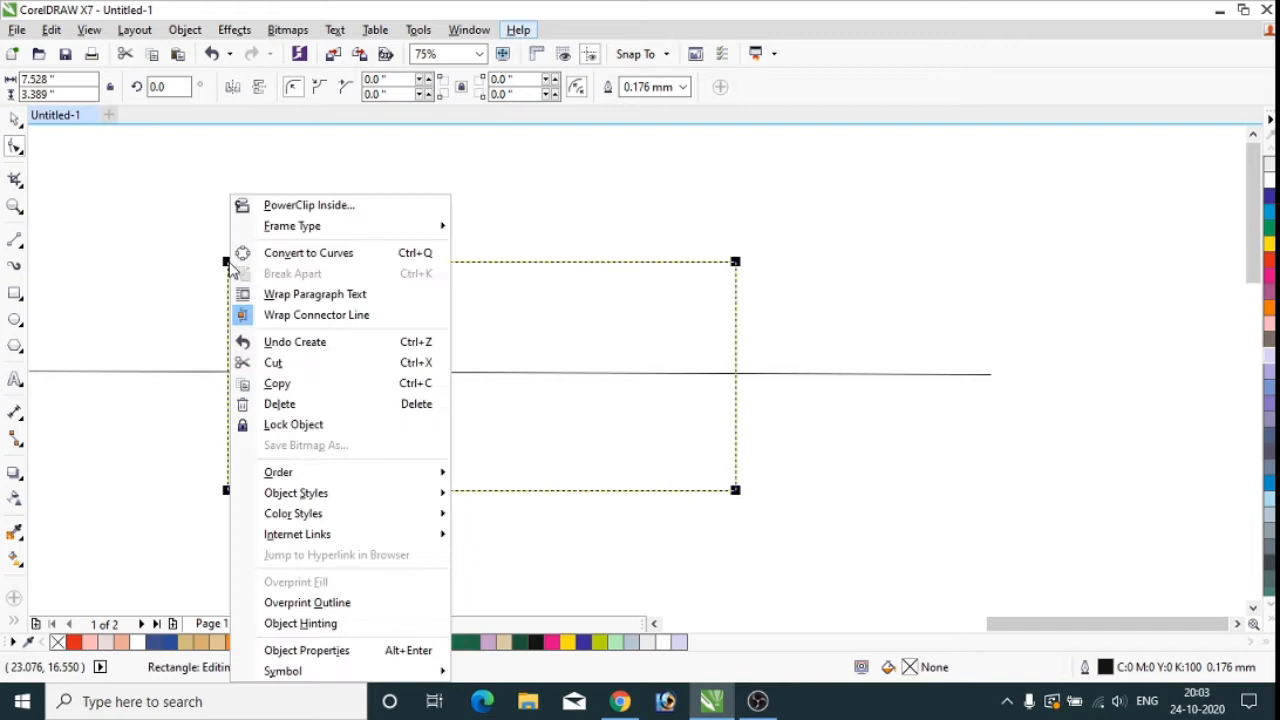
click(297, 254)
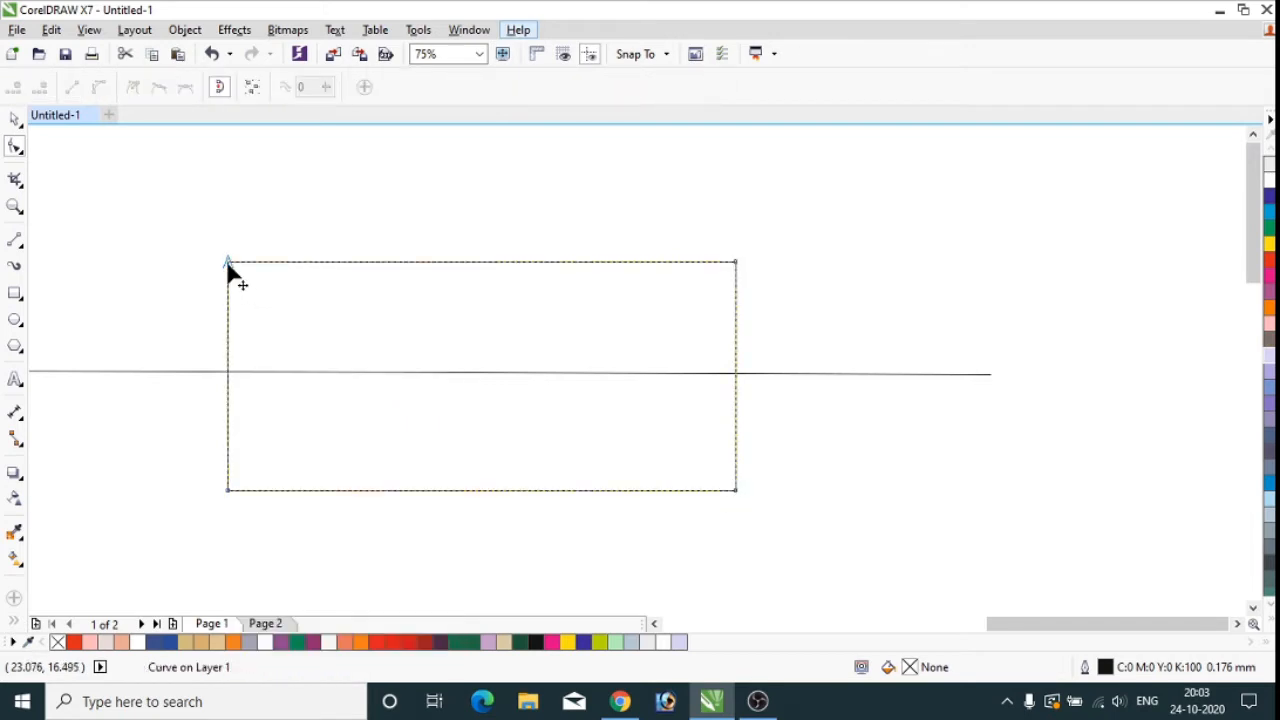
Step: Move the rectangle's two left corner nodes together onto the horizontal line to form a triangle
drag(228, 264, 226, 376)
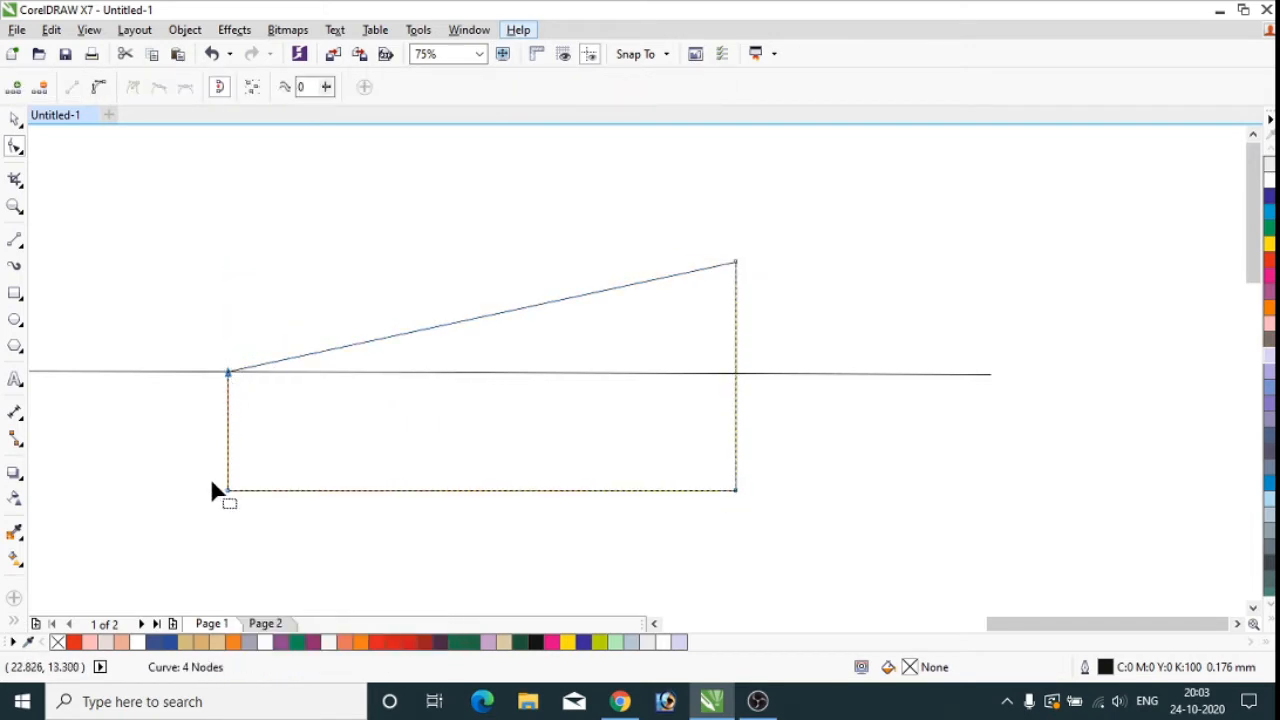
drag(227, 493, 226, 376)
click(14, 119)
click(136, 148)
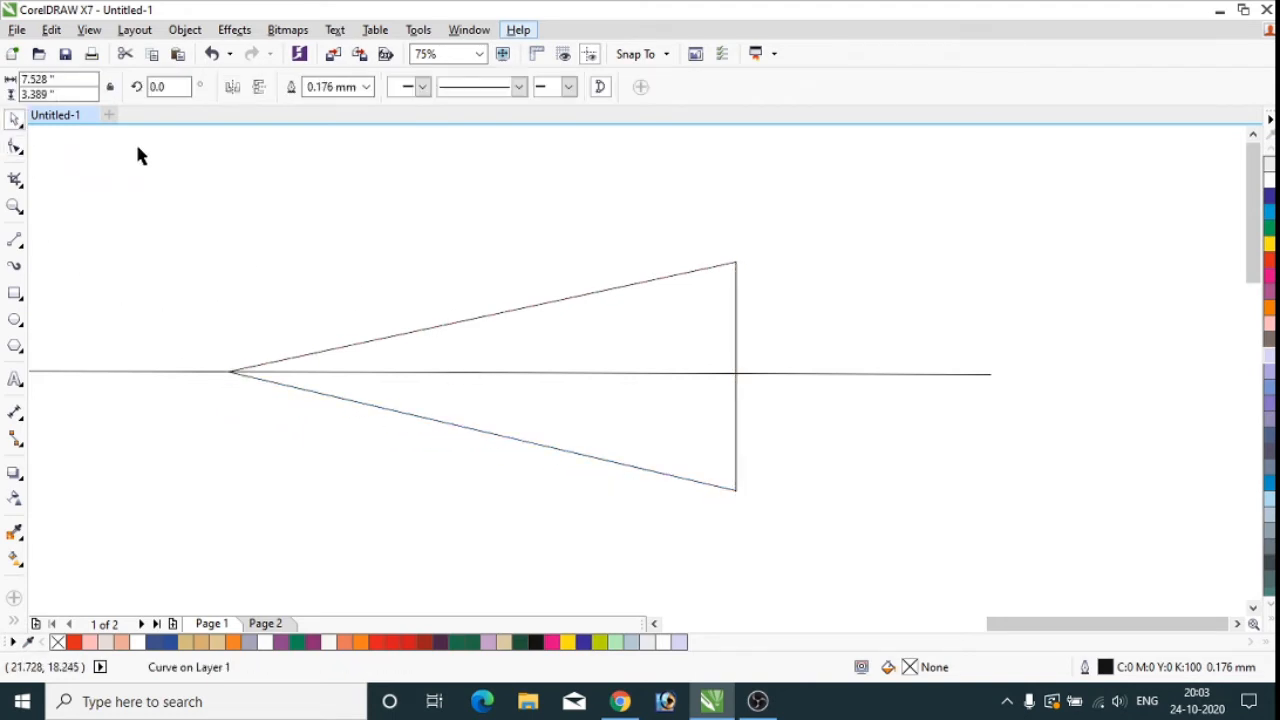
Step: Add three nodes to the triangle's vertical edge: one at the horizontal line and one midway through each half
click(663, 329)
click(663, 327)
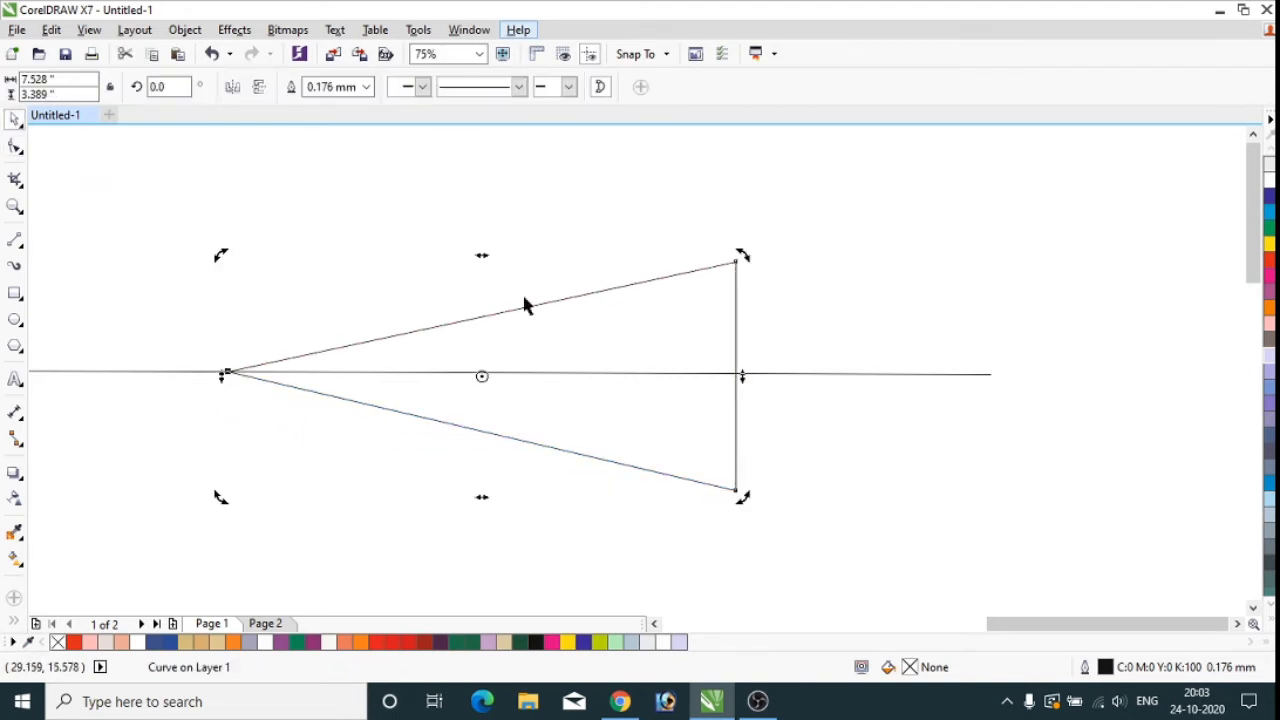
click(15, 146)
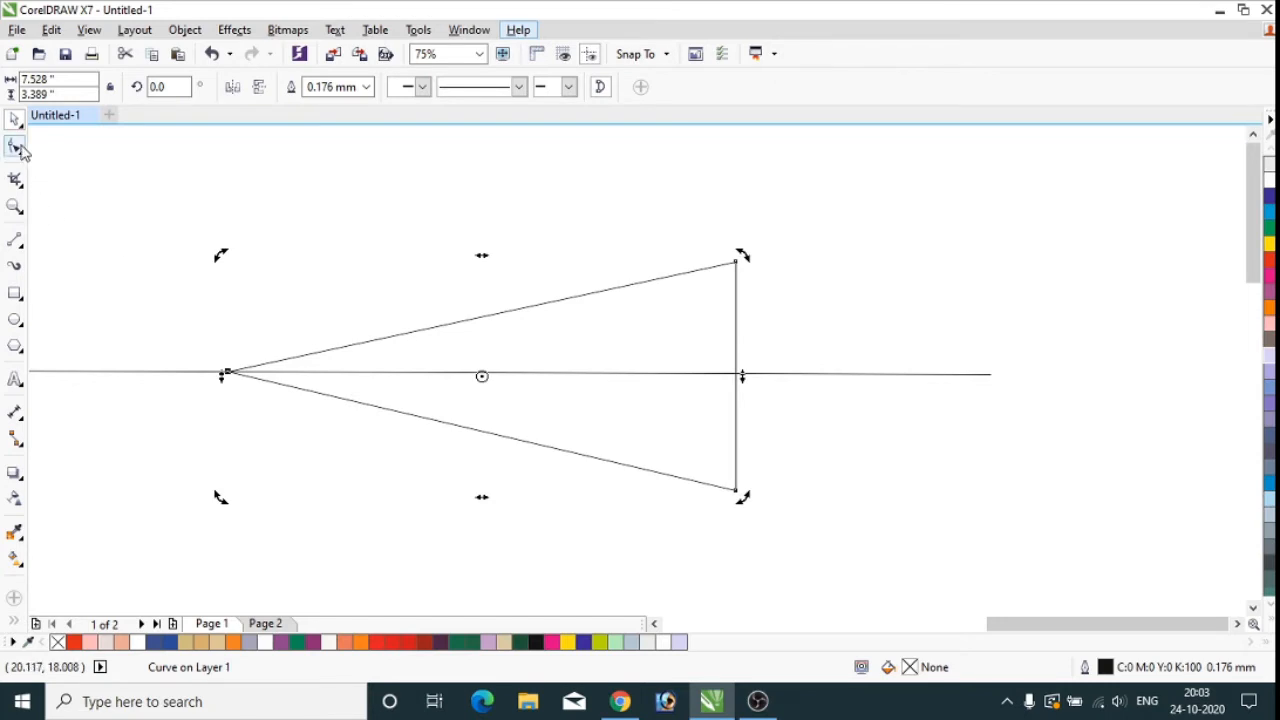
double_click(736, 375)
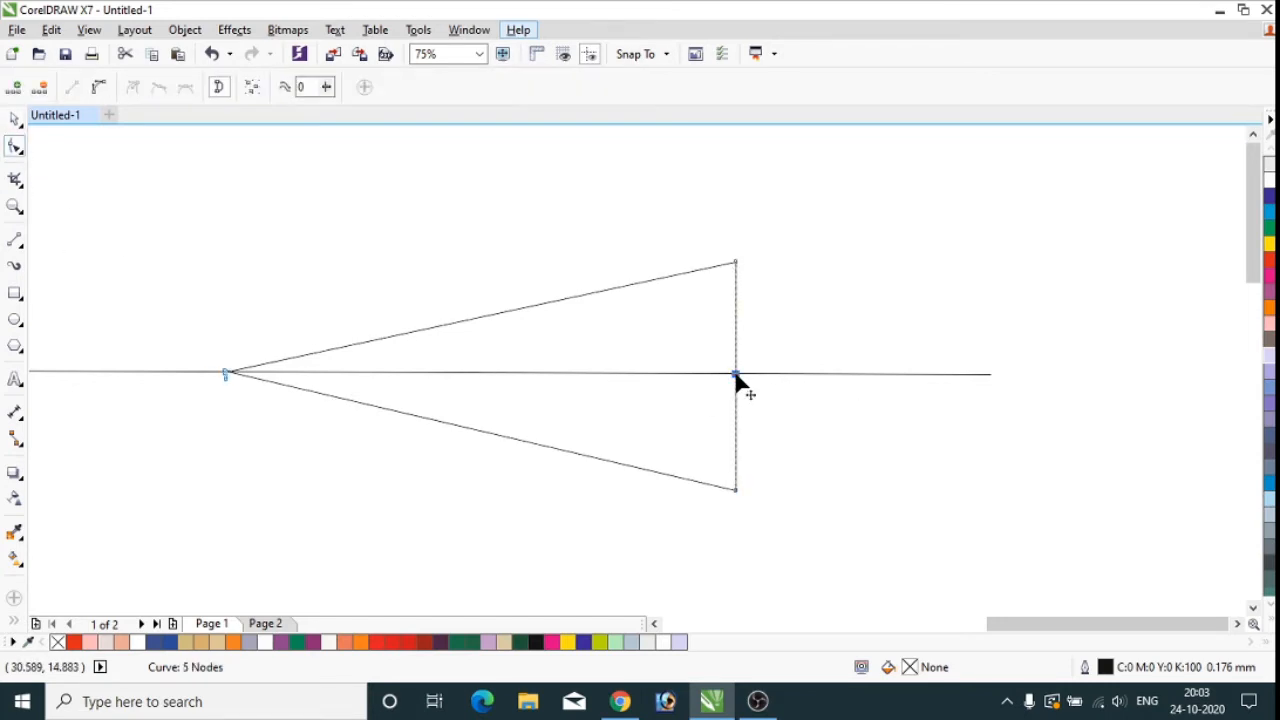
double_click(735, 433)
double_click(735, 313)
Step: Convert the segments of all five nodes on the triangle's vertical edge to curves
drag(648, 212, 829, 550)
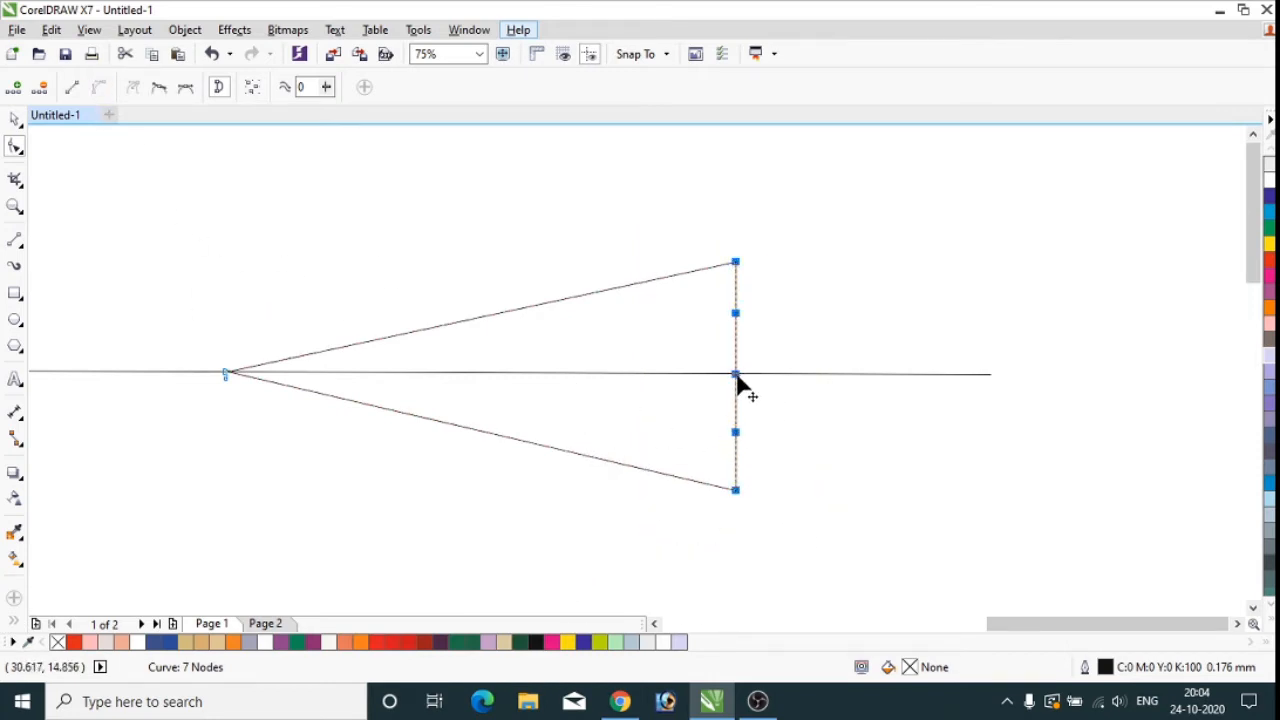
mouse_move(741, 375)
mouse_down()
mouse_move(771, 390)
mouse_move(737, 380)
mouse_up()
click(15, 119)
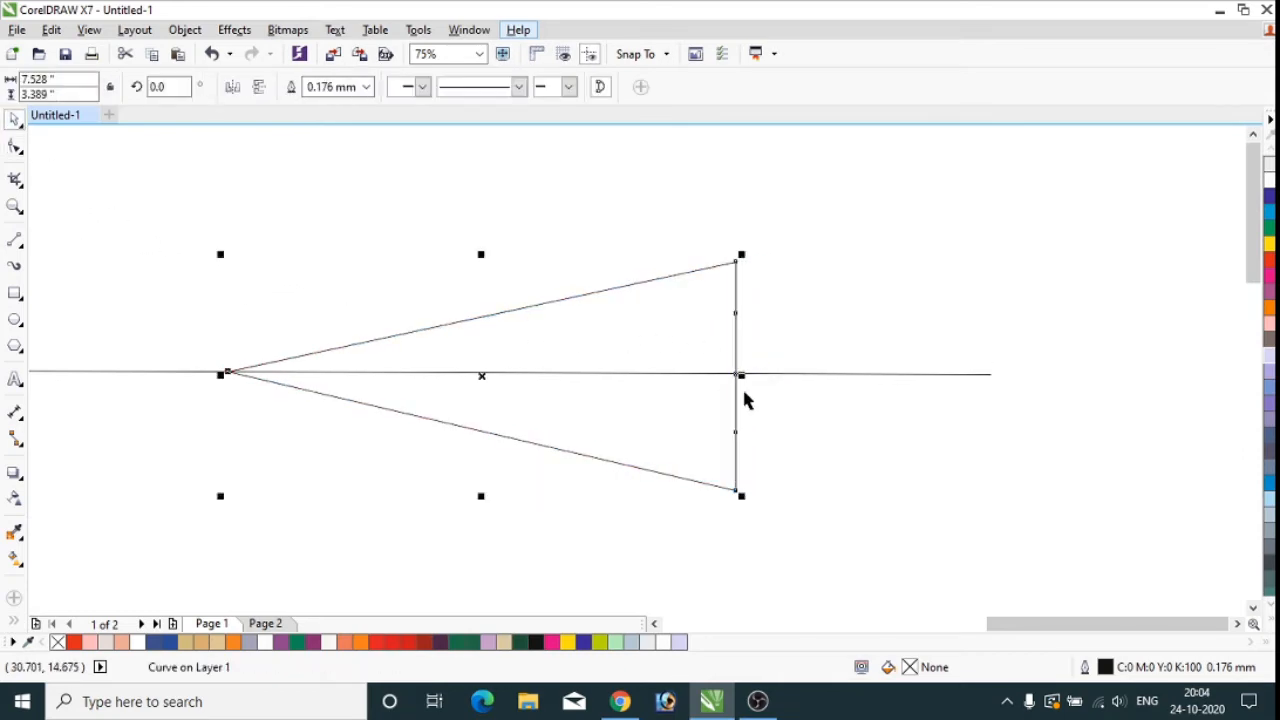
click(533, 320)
Step: Make the vertical edge's middle node symmetrical and pull it outward along the horizontal line into a rounded bulge
click(15, 147)
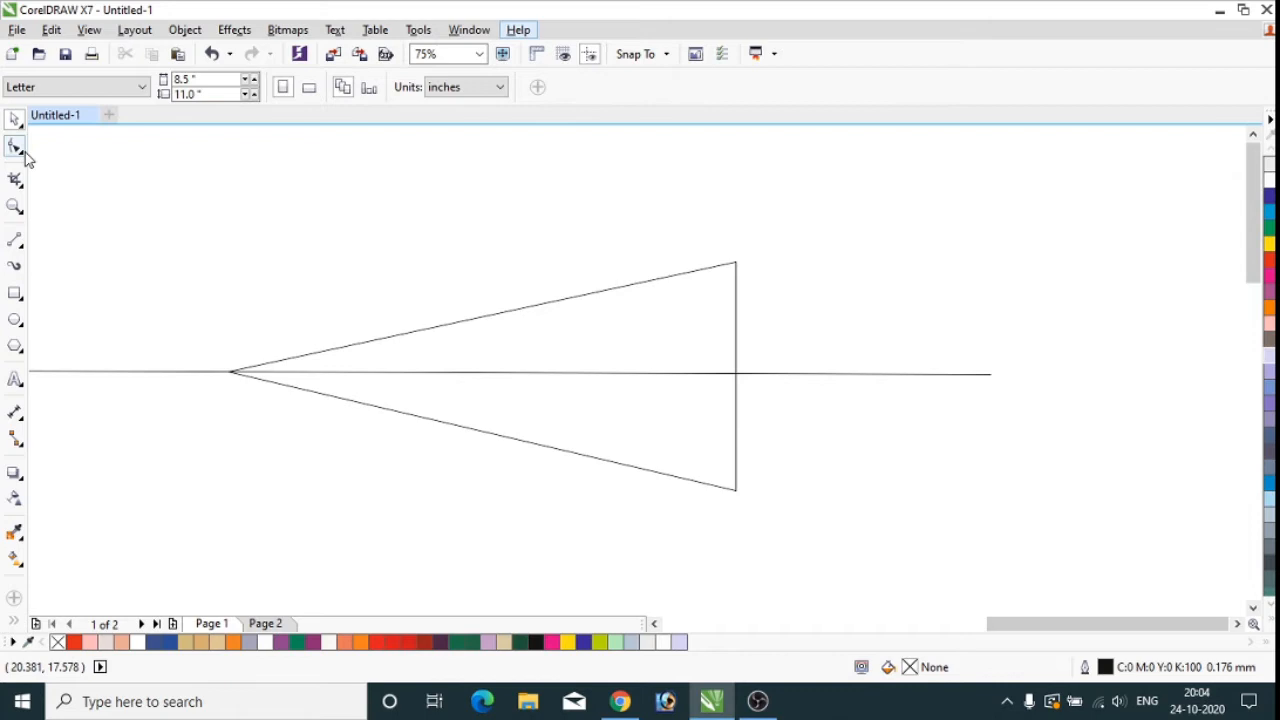
click(736, 380)
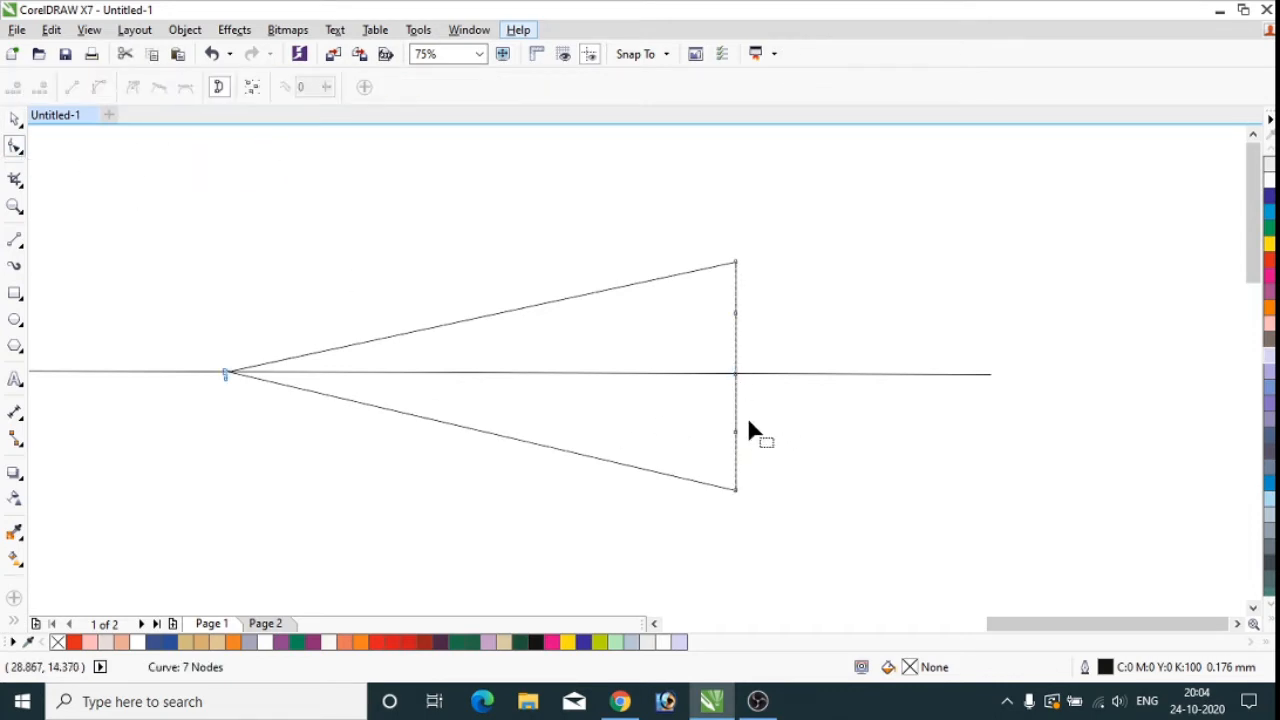
right_click(734, 373)
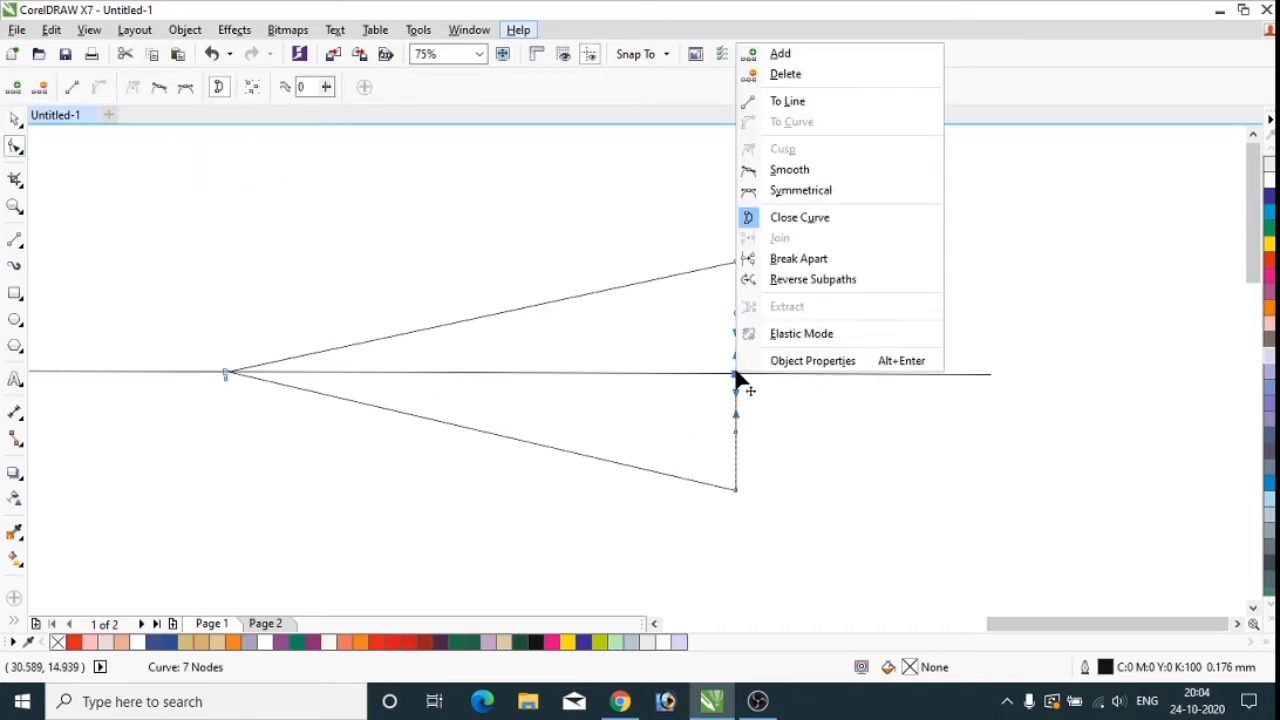
click(783, 189)
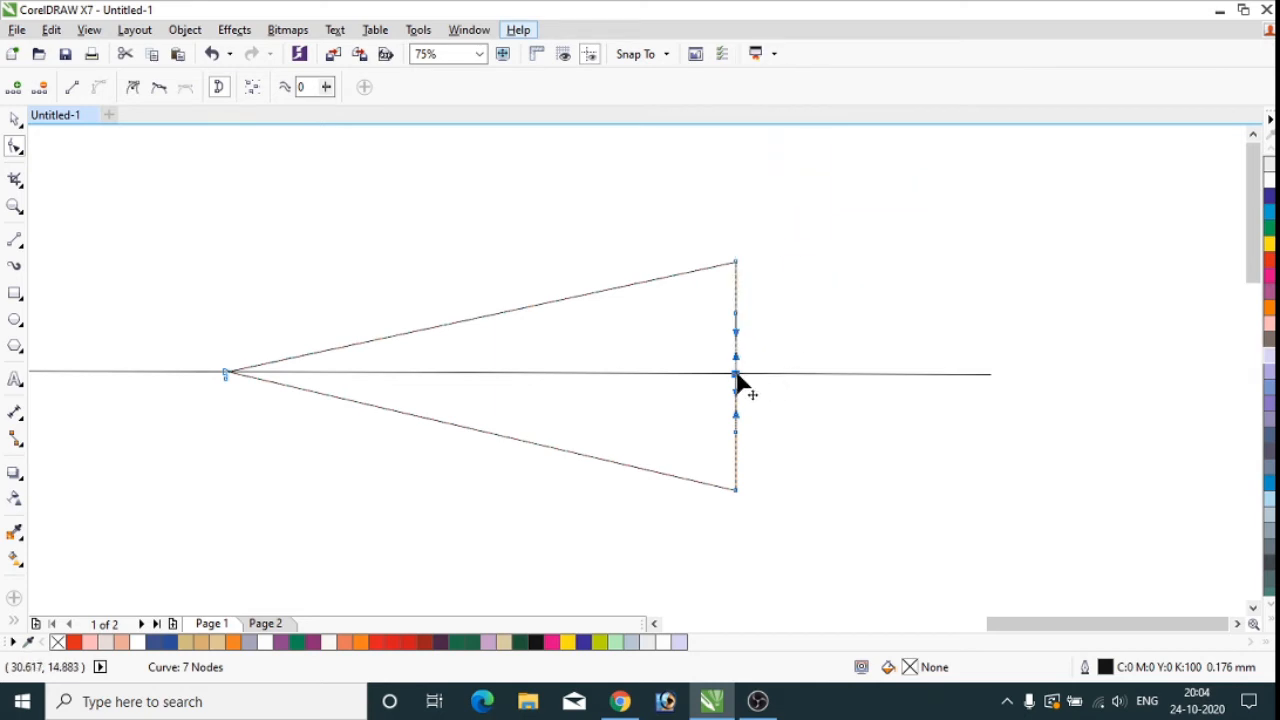
drag(736, 374, 784, 376)
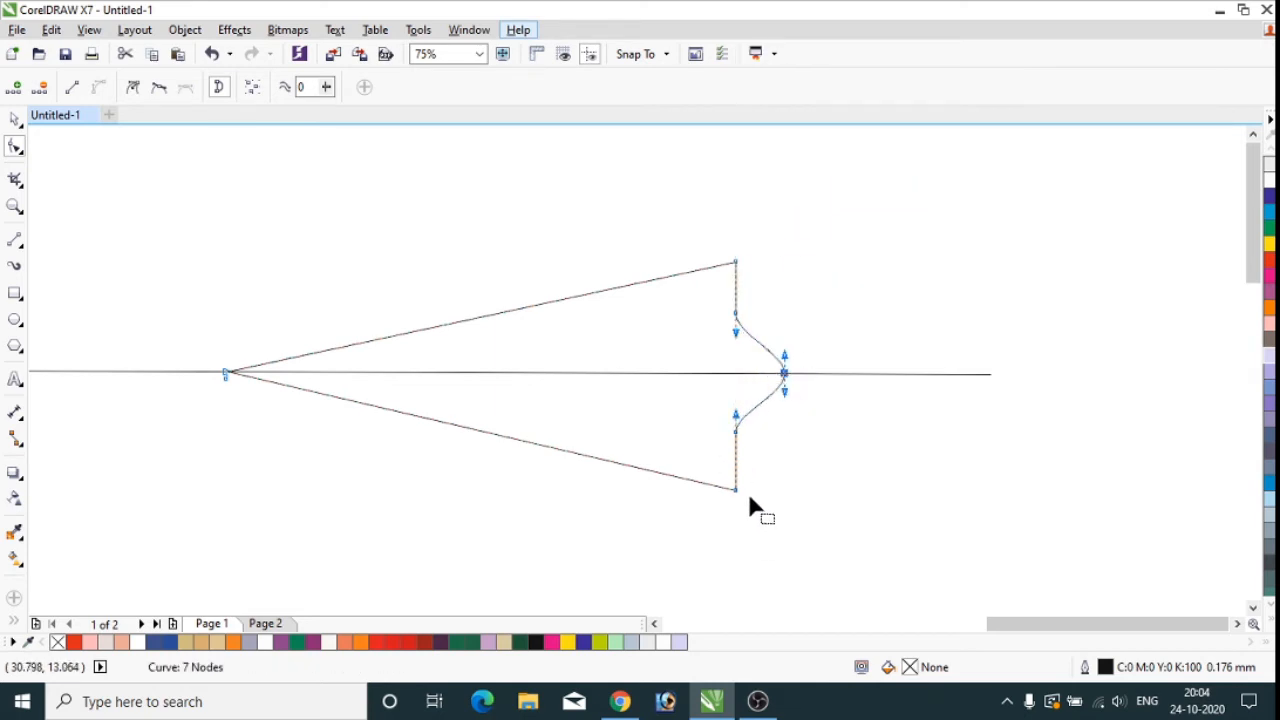
Step: Bow the short lower and upper segments of the vertical edge outward into rounded scallops beside the central bulge
click(735, 460)
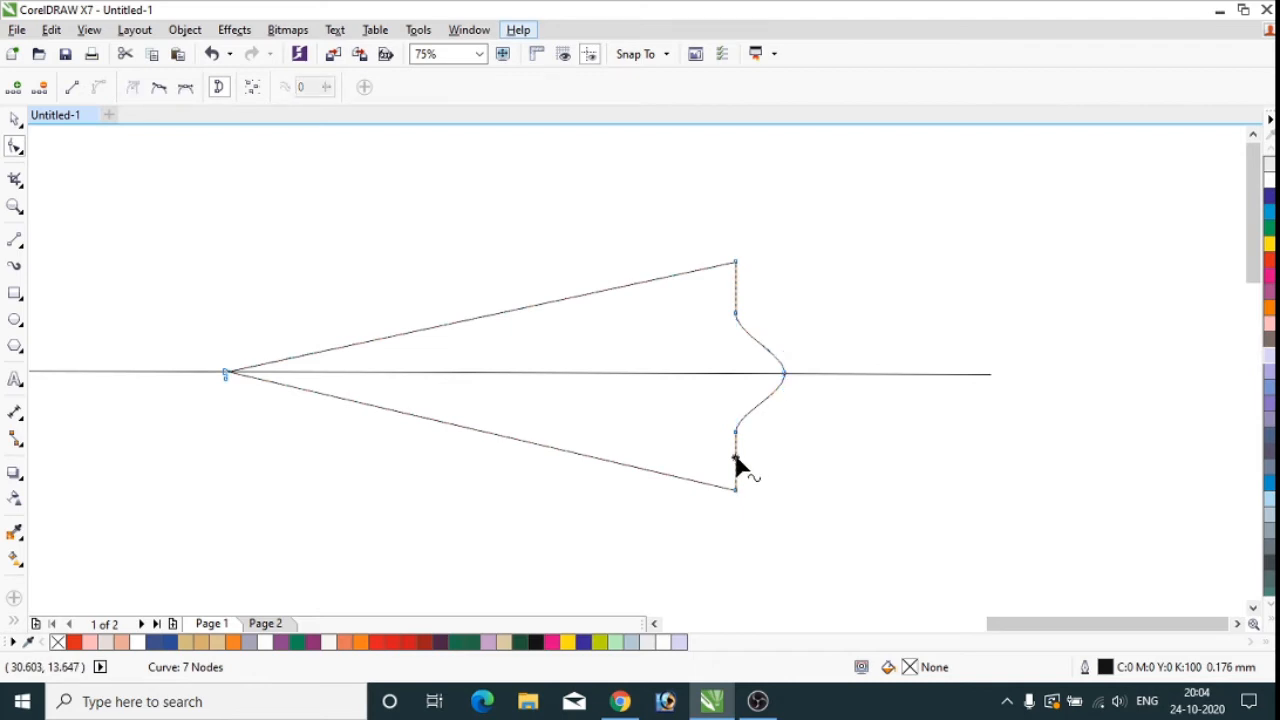
drag(735, 460, 761, 462)
drag(734, 290, 758, 291)
key(space)
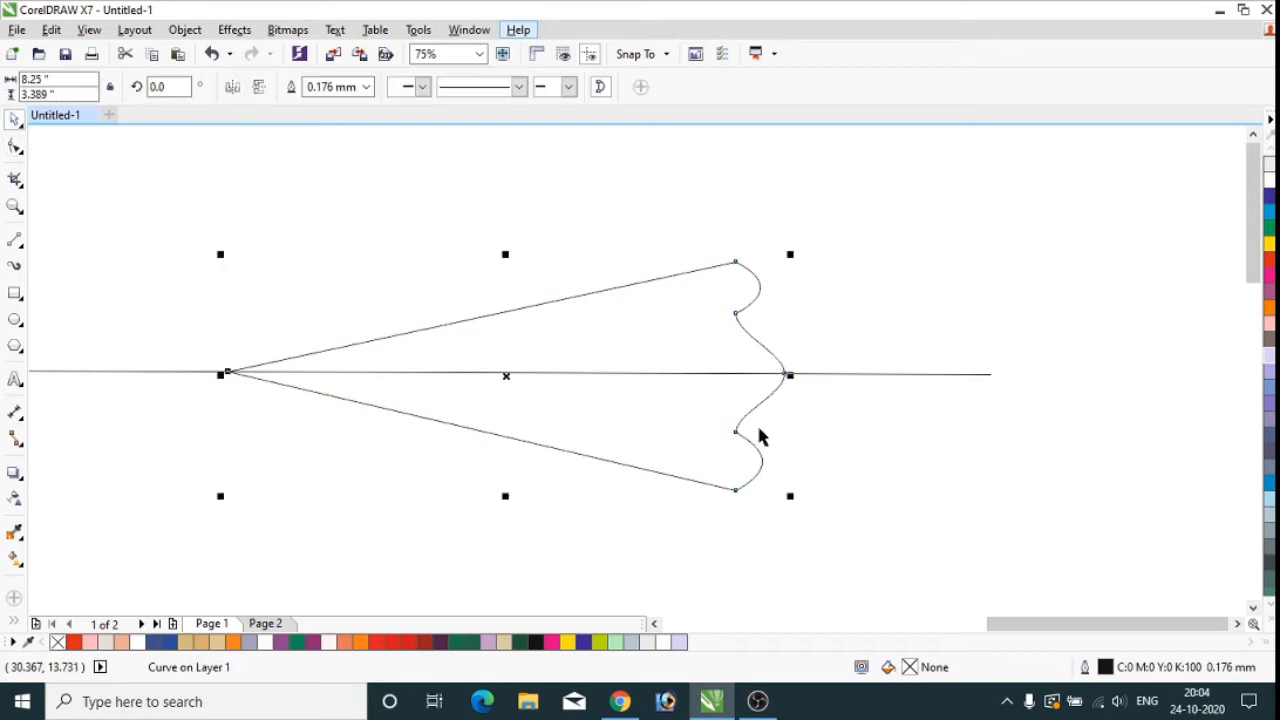
Step: Try to refine the central bulge by angling the curve handles of the two inner nodes beside it
click(15, 148)
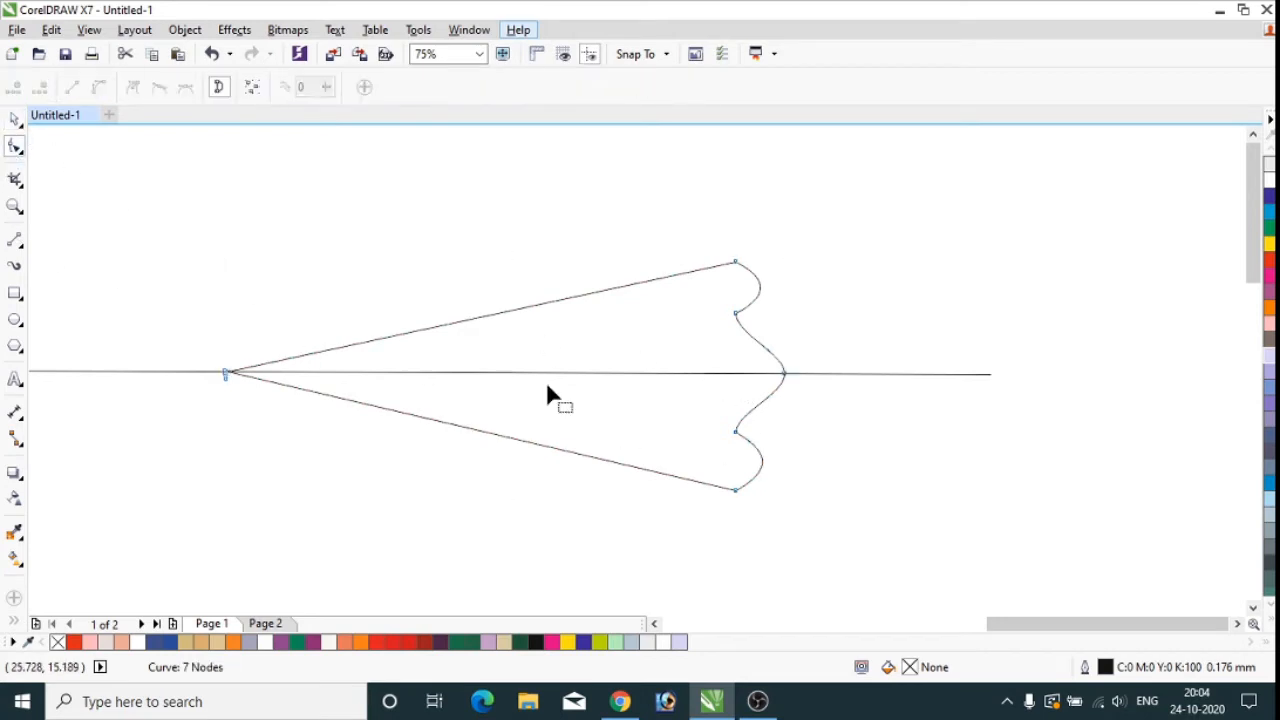
click(785, 376)
scroll(784, 380, up, 1)
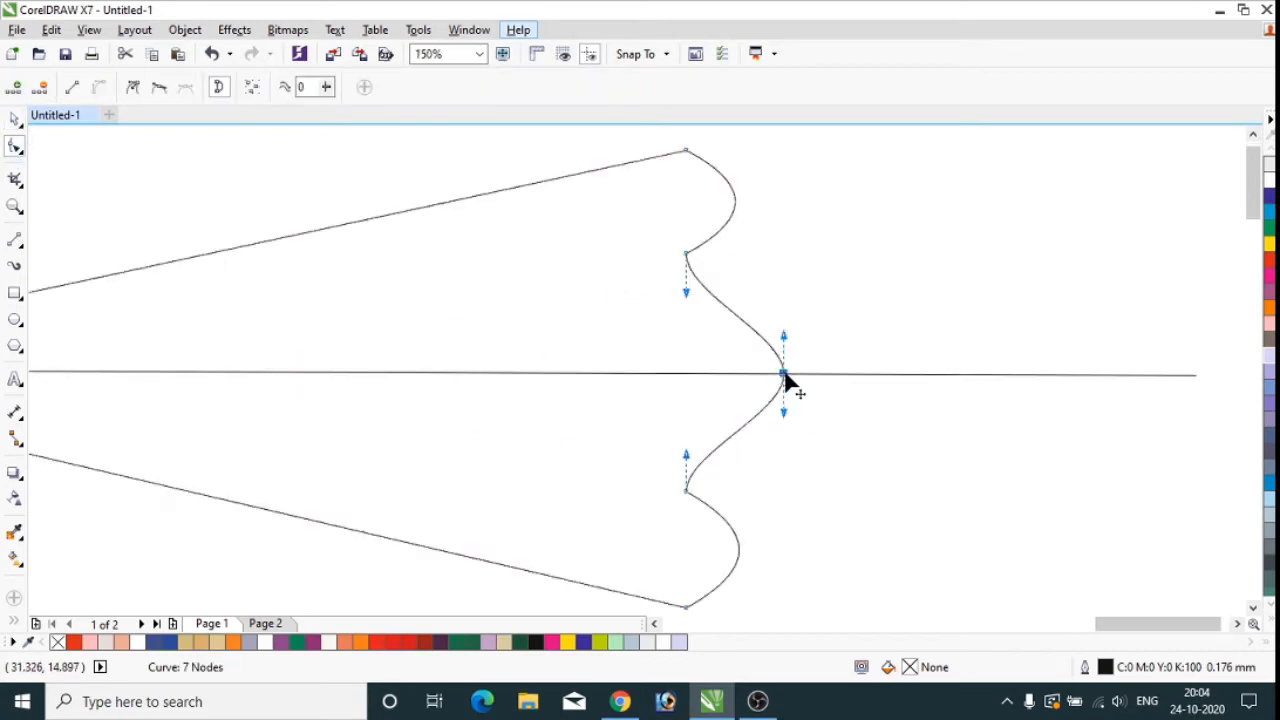
drag(687, 296, 701, 293)
click(687, 492)
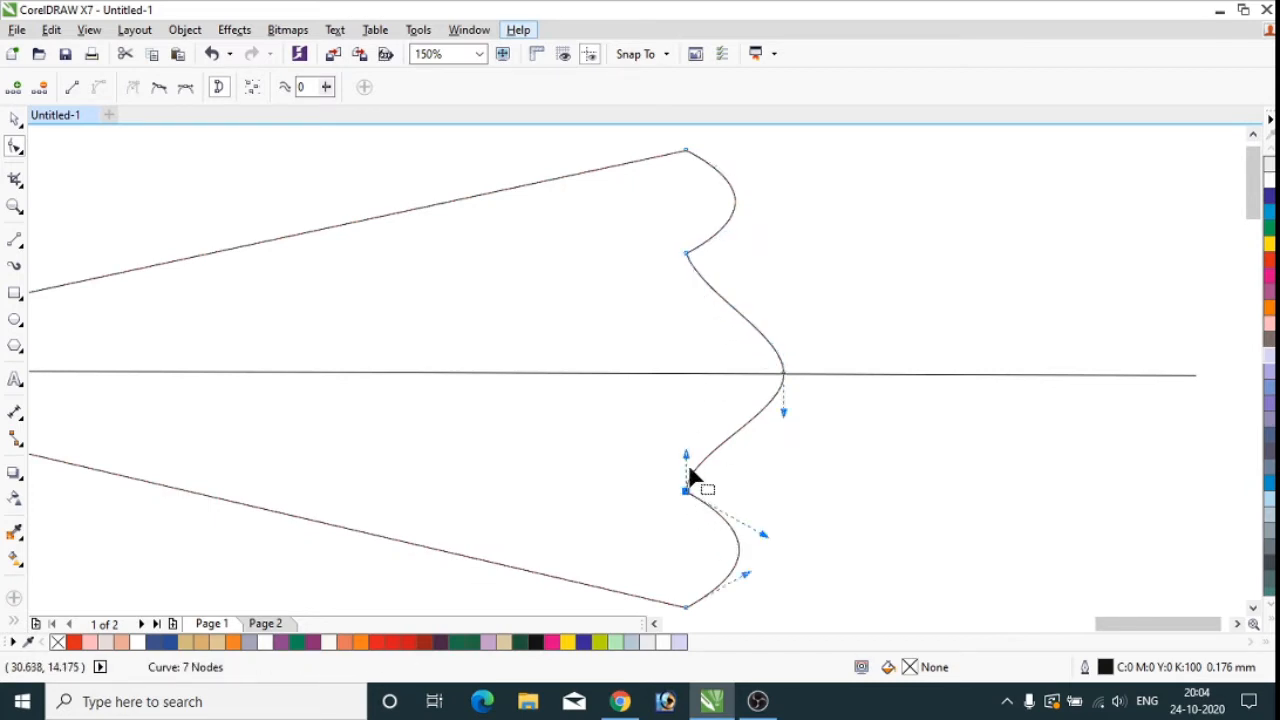
drag(687, 456, 717, 448)
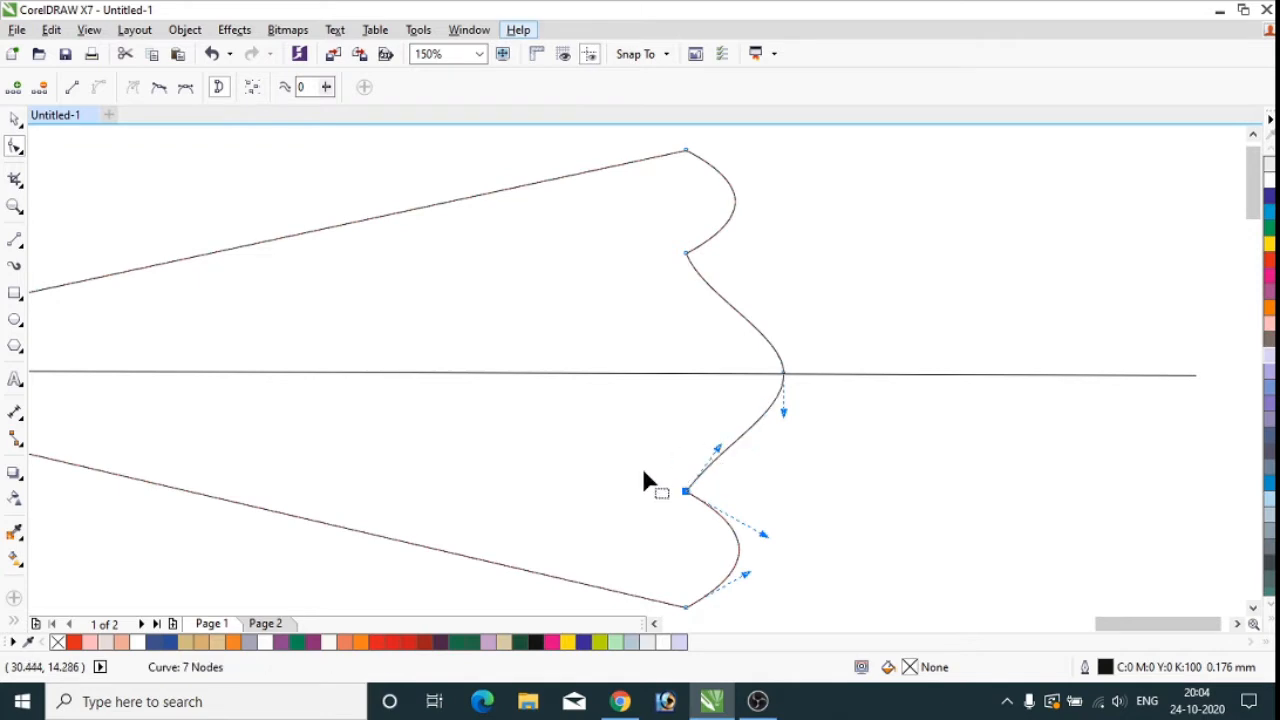
scroll(580, 315, down, 1)
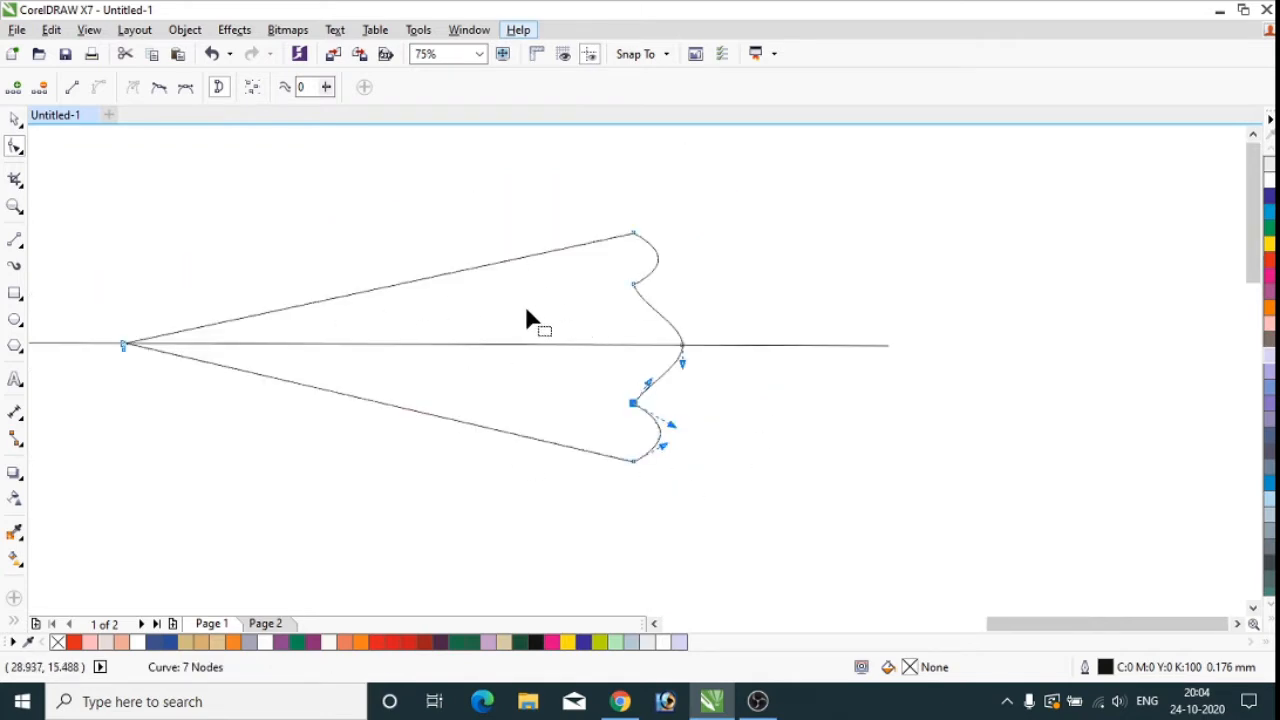
scroll(700, 316, up, 1)
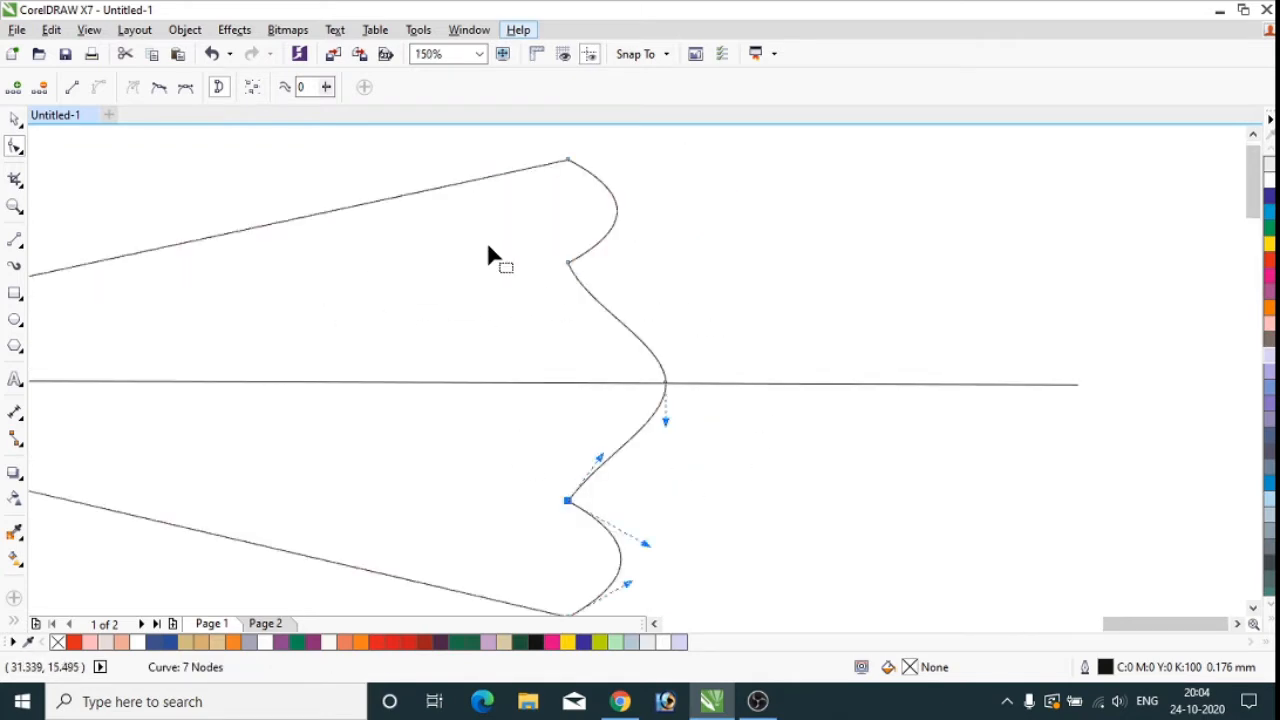
Step: Undo the handle adjustments on both sides of the central bulge, keeping the upper scallop curved
click(212, 55)
click(212, 55)
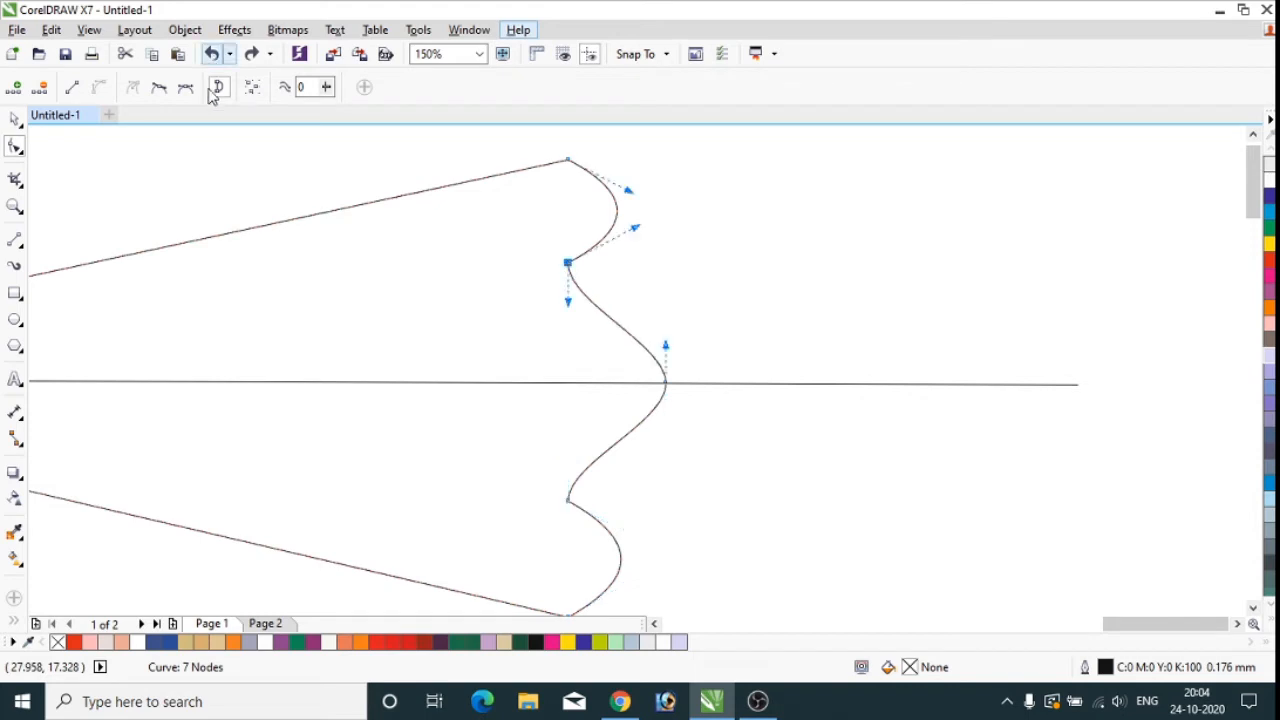
click(212, 55)
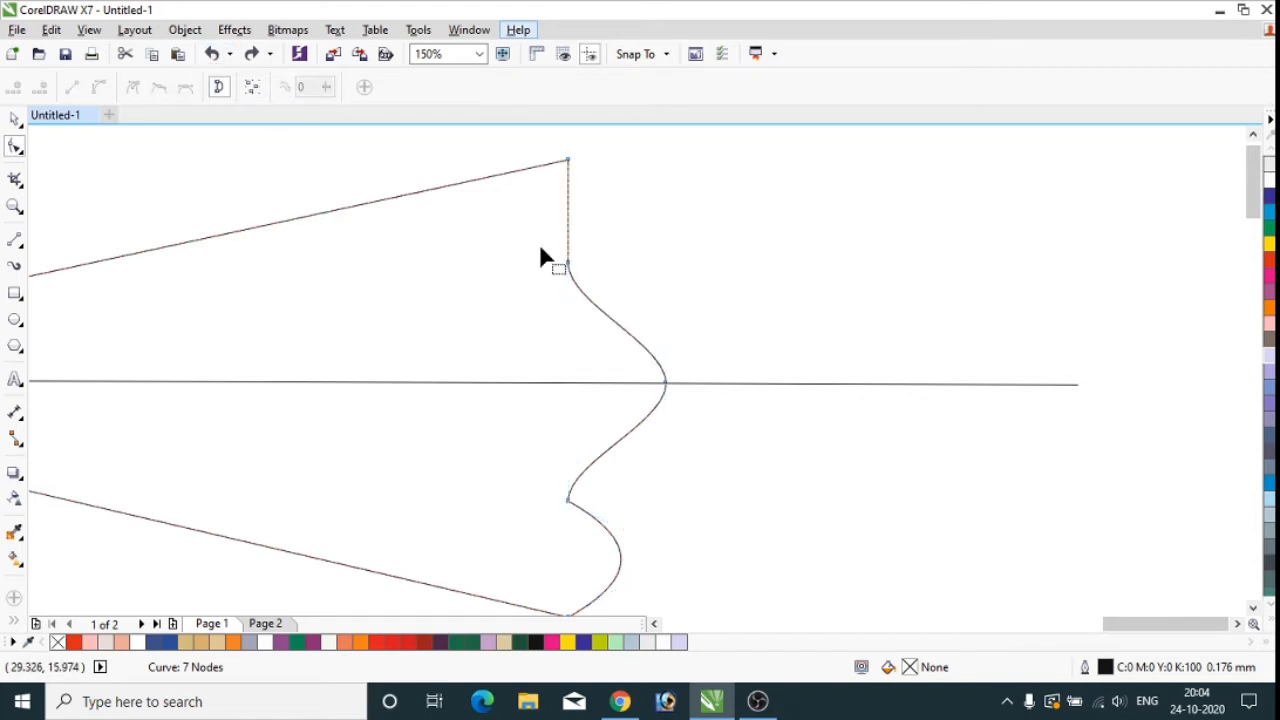
scroll(540, 251, down, 1)
click(252, 55)
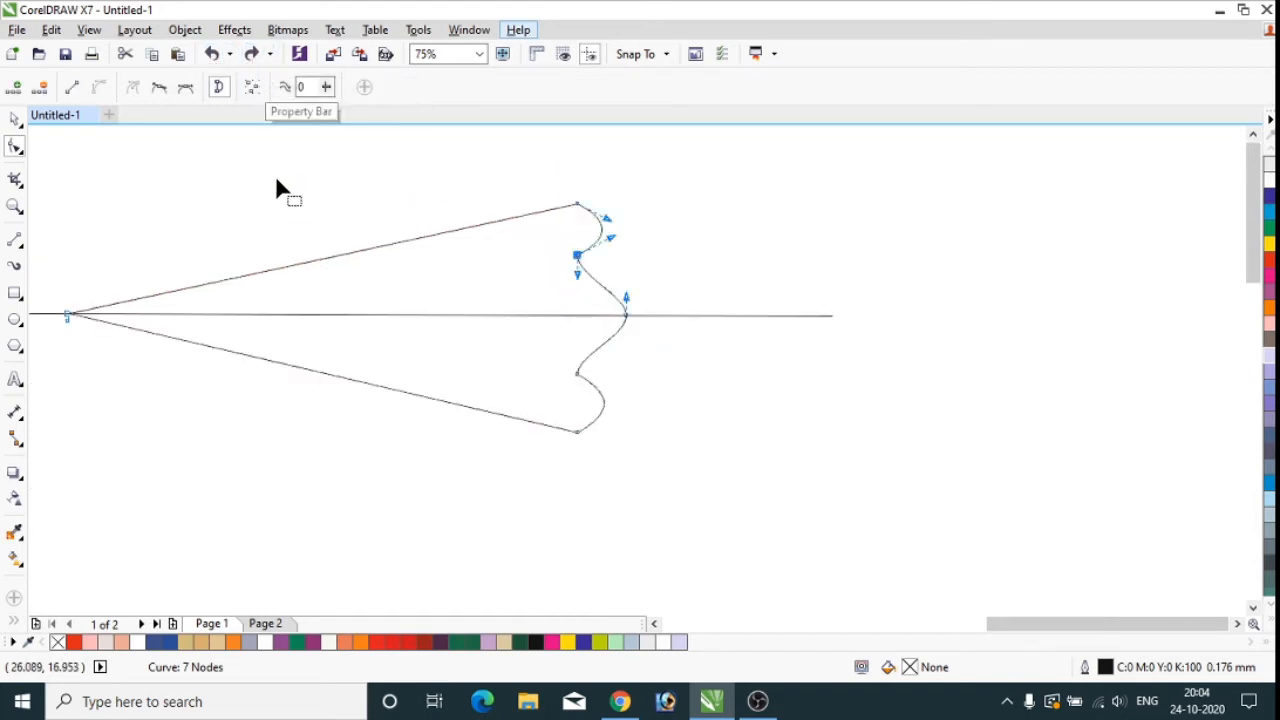
click(511, 268)
click(14, 118)
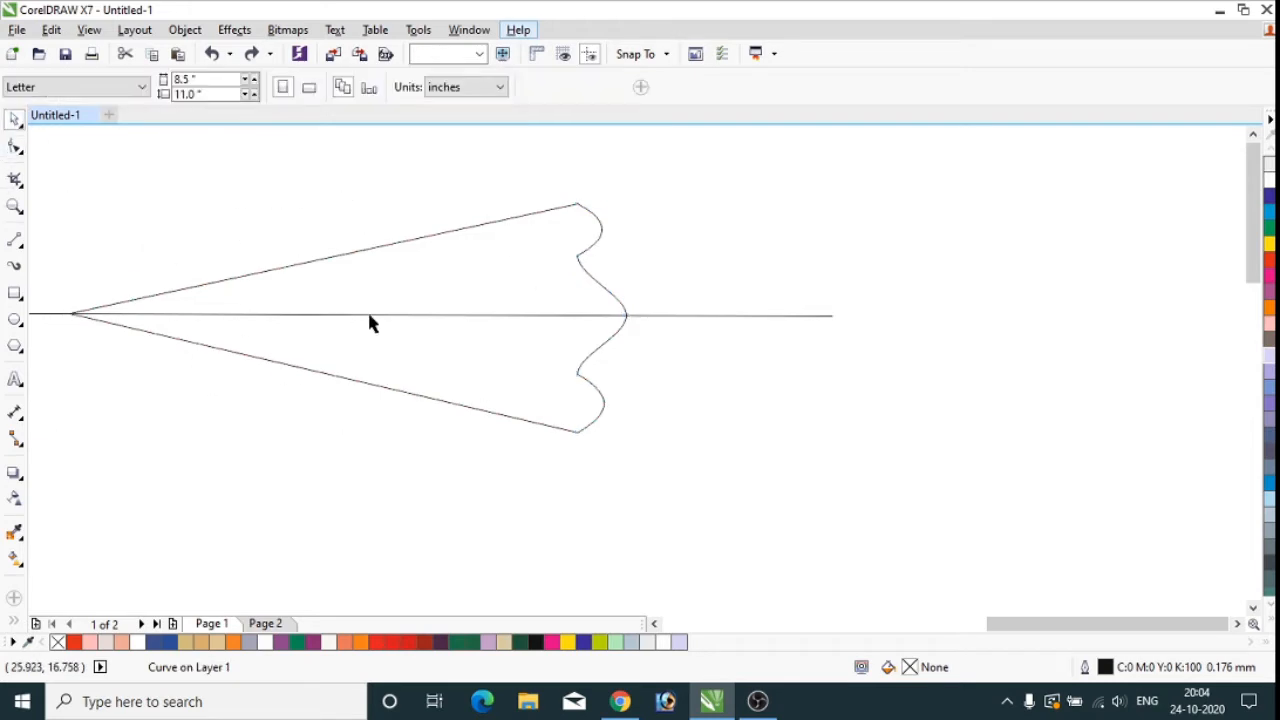
scroll(830, 352, down, 1)
scroll(752, 342, up, 1)
click(753, 339)
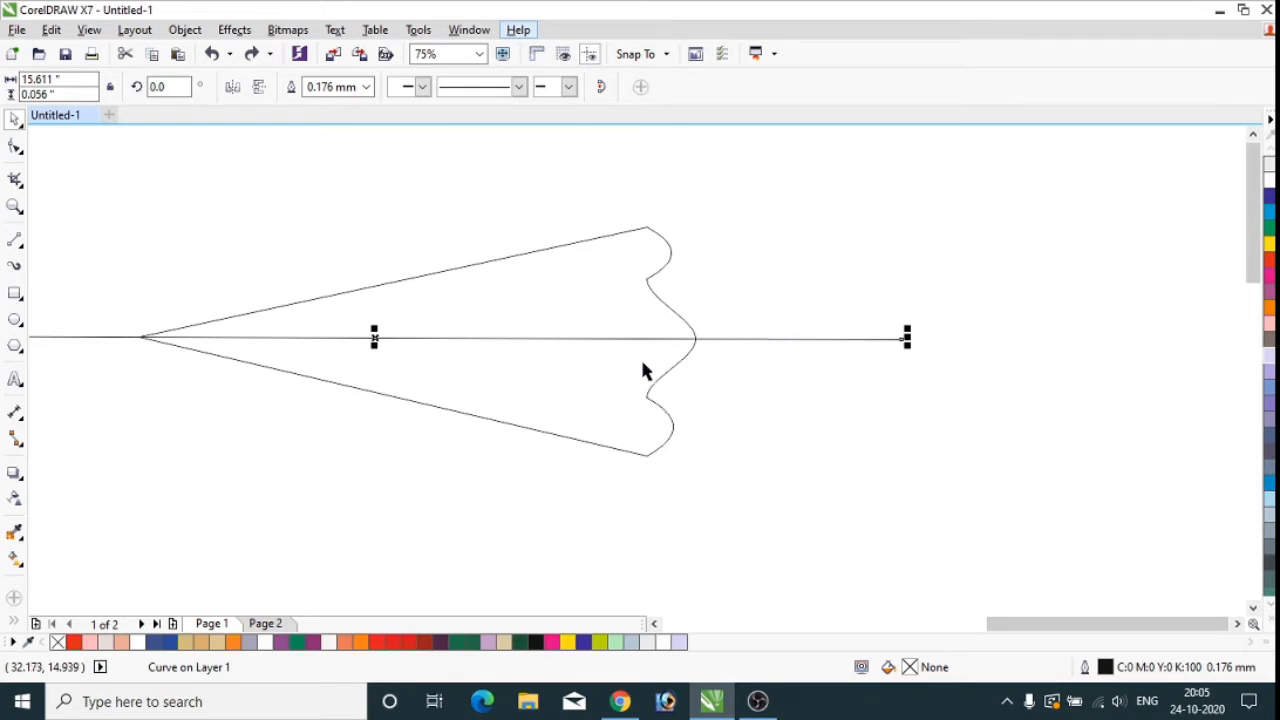
scroll(183, 339, up, 2)
click(355, 280)
scroll(355, 280, down, 2)
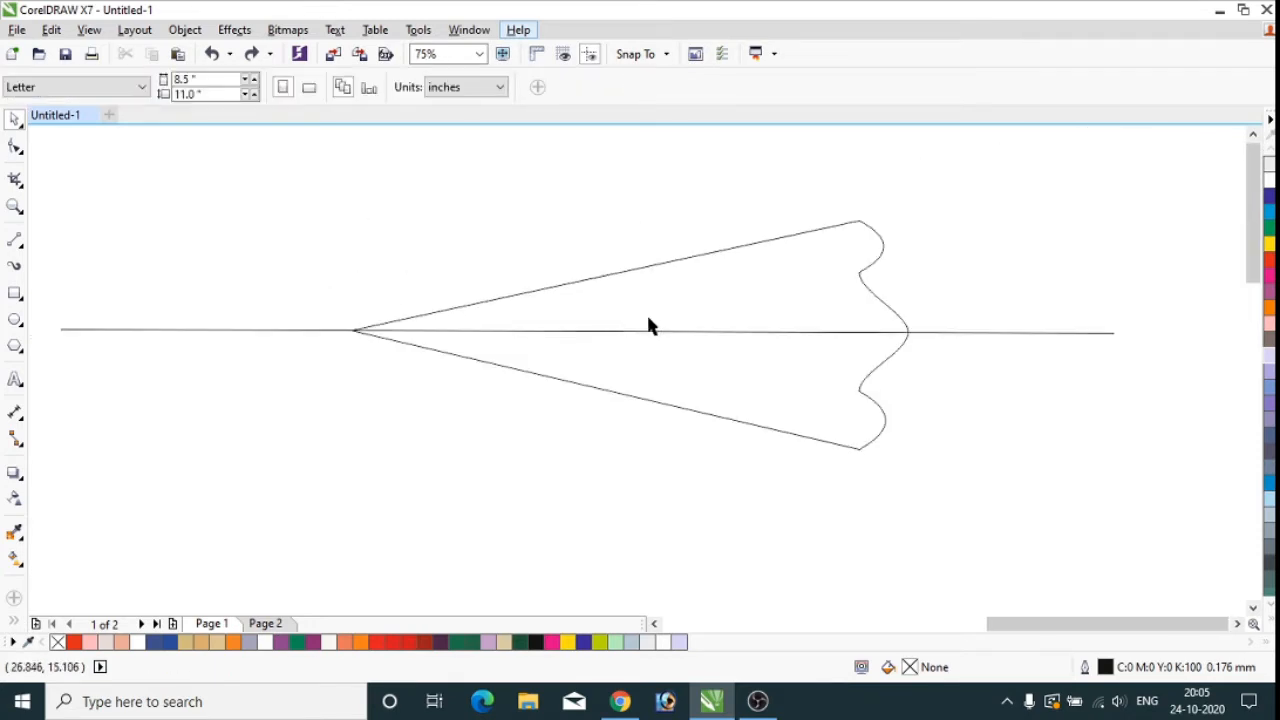
Step: Copy the scalloped wedge and paste a duplicate directly on top of it
click(683, 297)
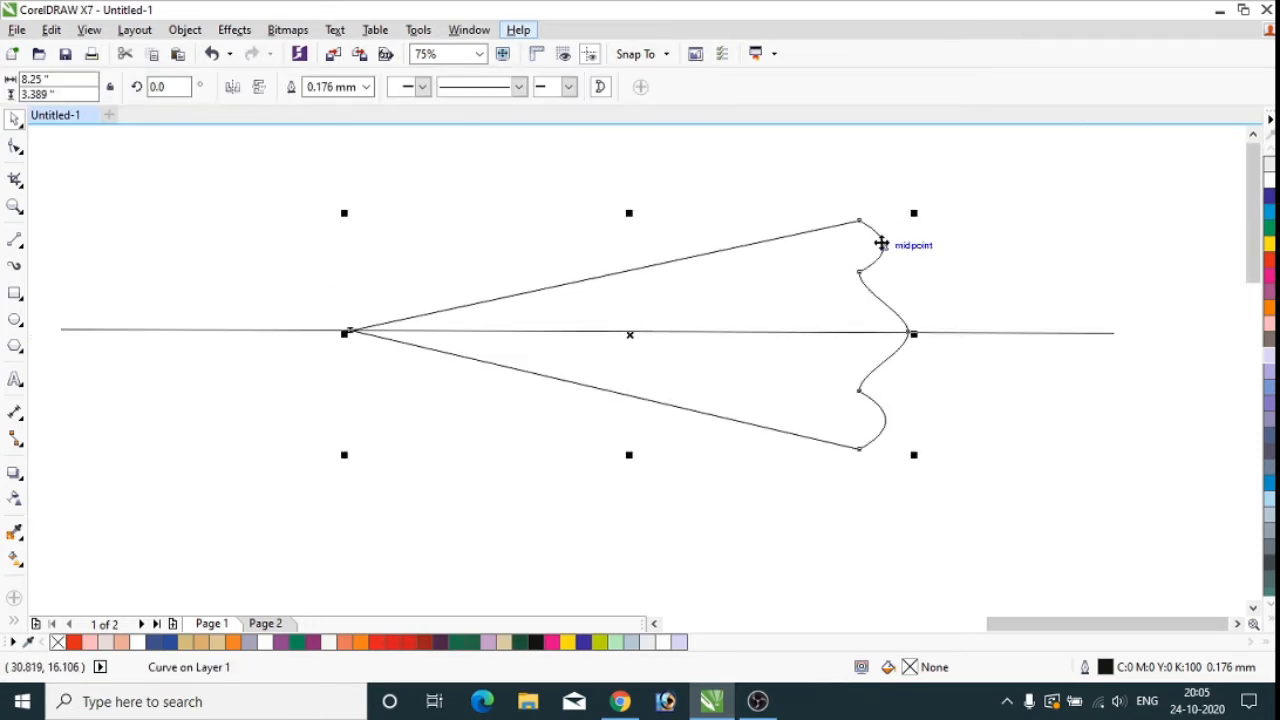
click(696, 297)
right_click(696, 297)
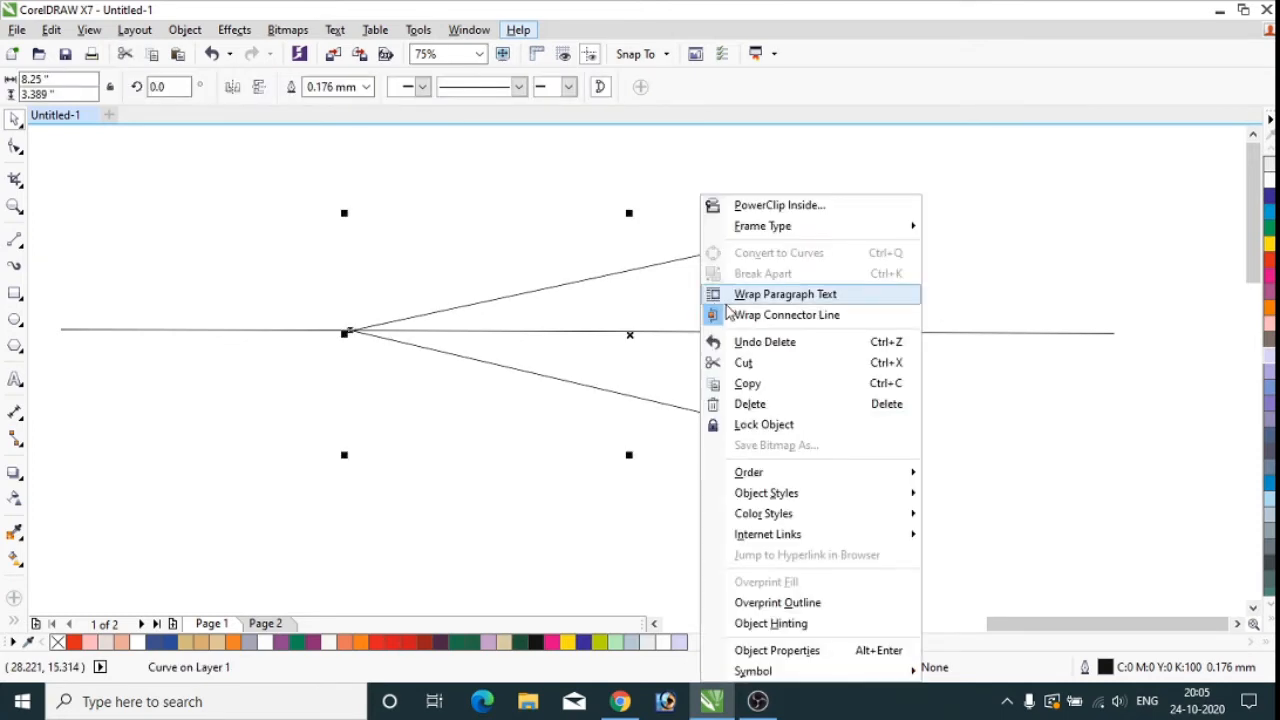
click(797, 390)
right_click(927, 337)
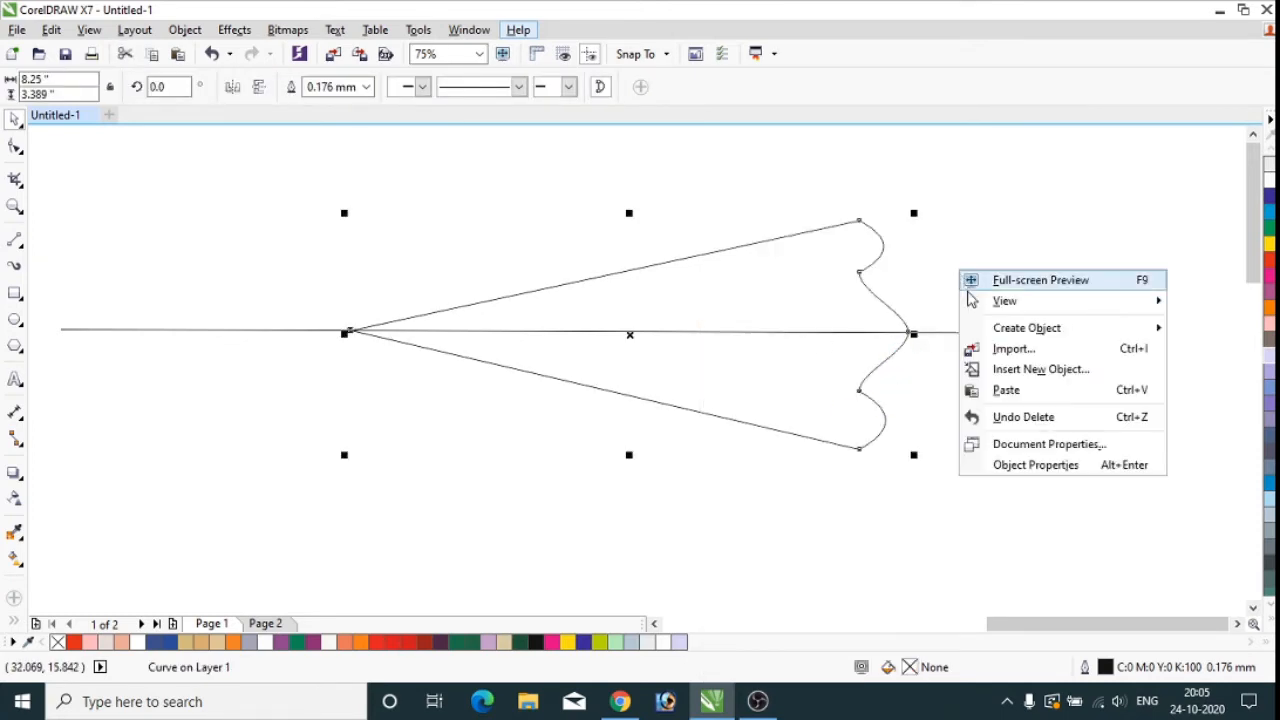
click(1005, 389)
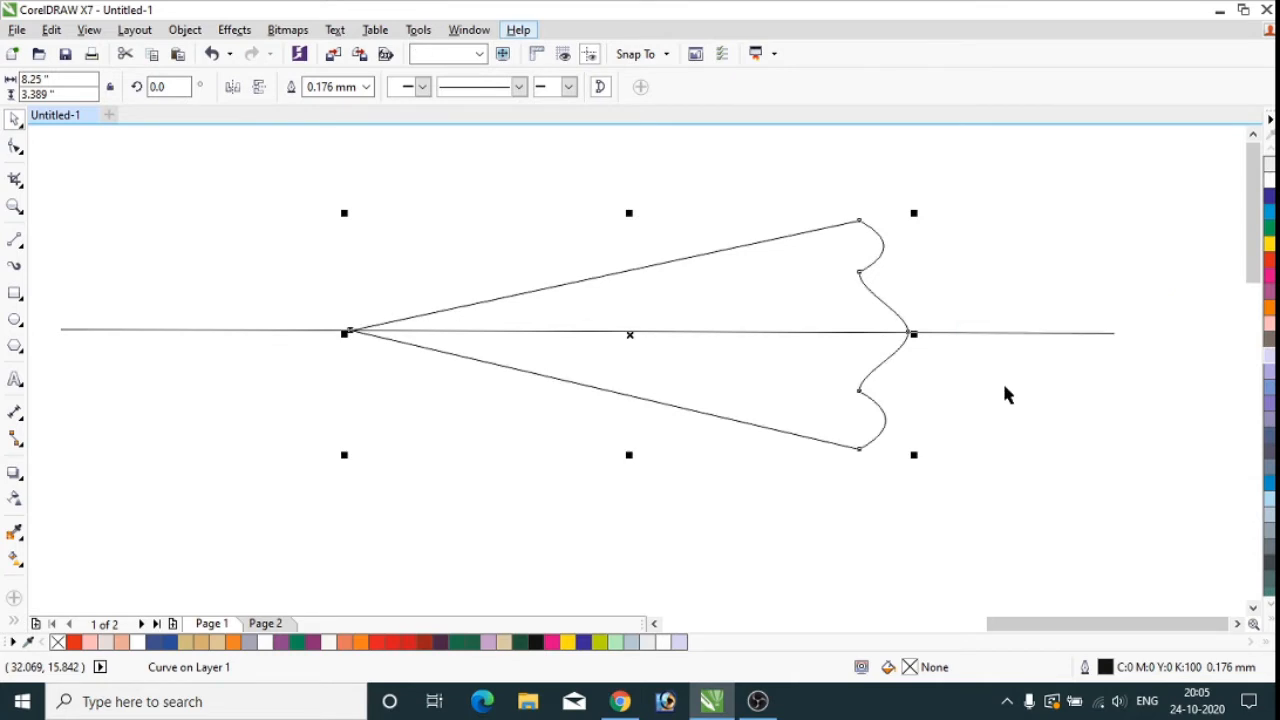
Step: Scale the duplicate wedge down to about 5.41 by 2.222 inches, with its tip at the original wedge's tip
click(796, 321)
click(877, 324)
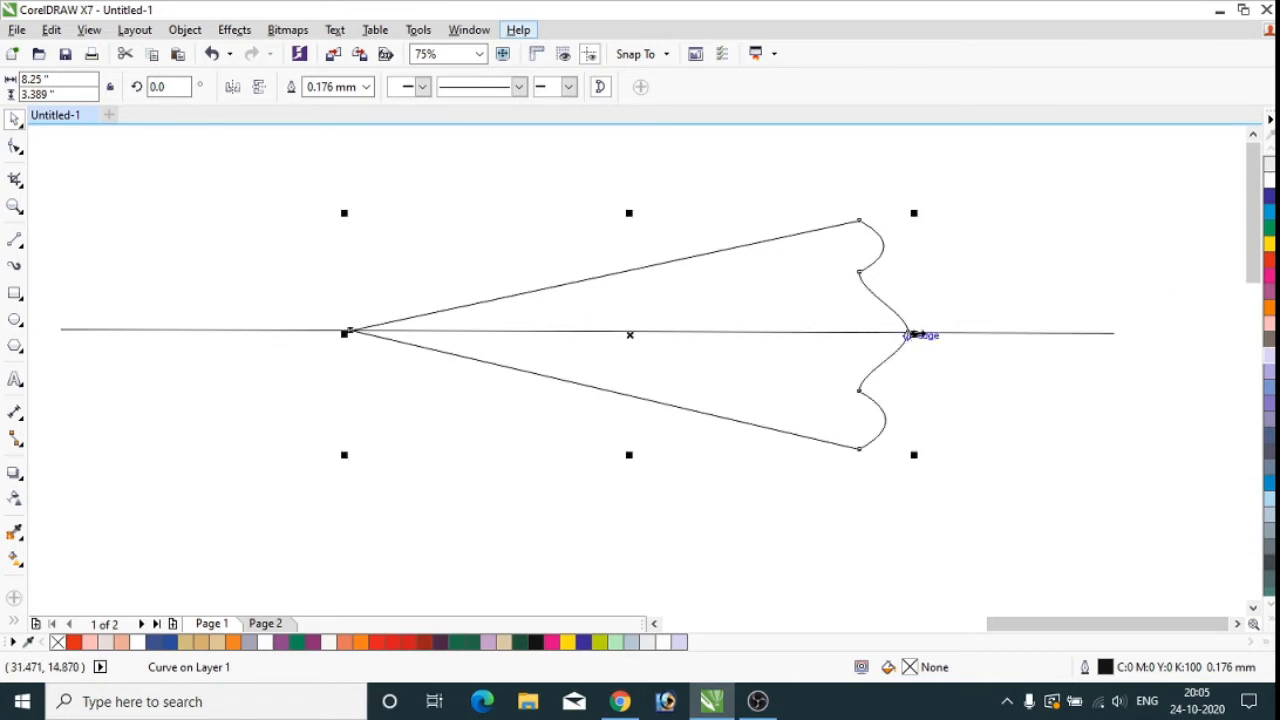
drag(915, 213, 820, 249)
drag(723, 317, 611, 321)
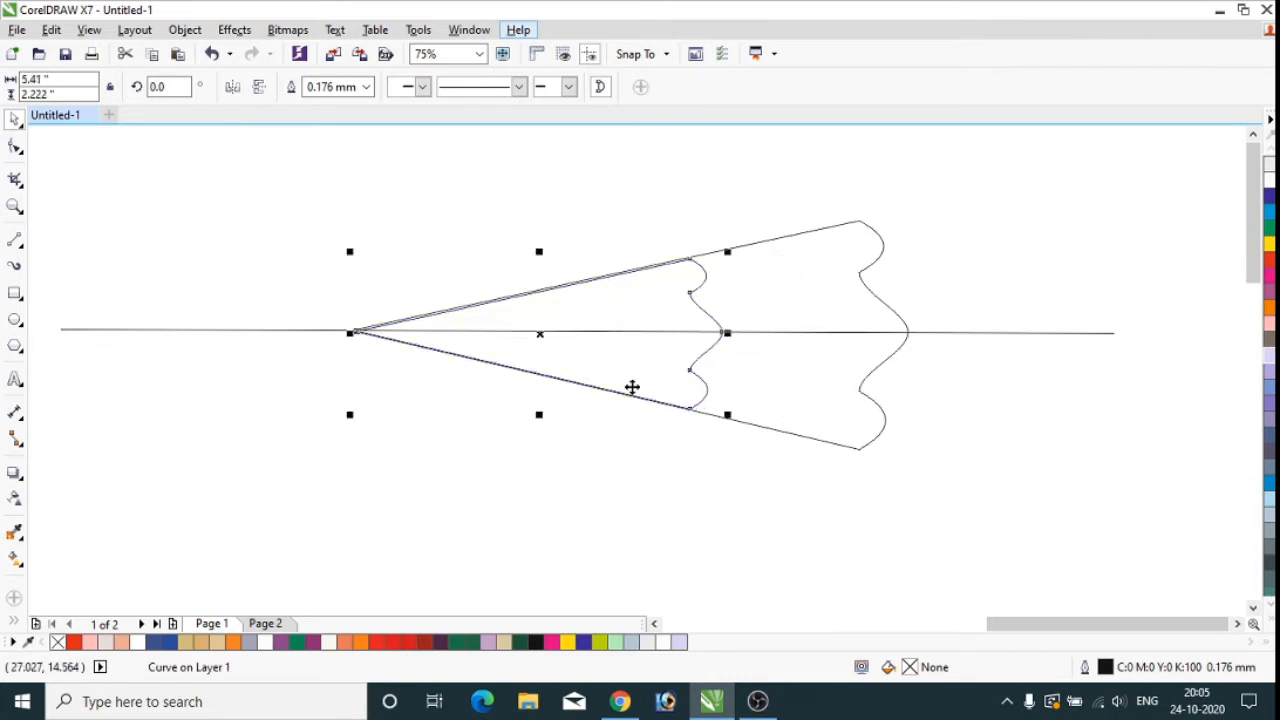
Step: Fill the large wedge with beige (#DBCCA5) and the small wedge with red (#D0181D)
click(580, 235)
click(710, 406)
click(1001, 245)
click(840, 281)
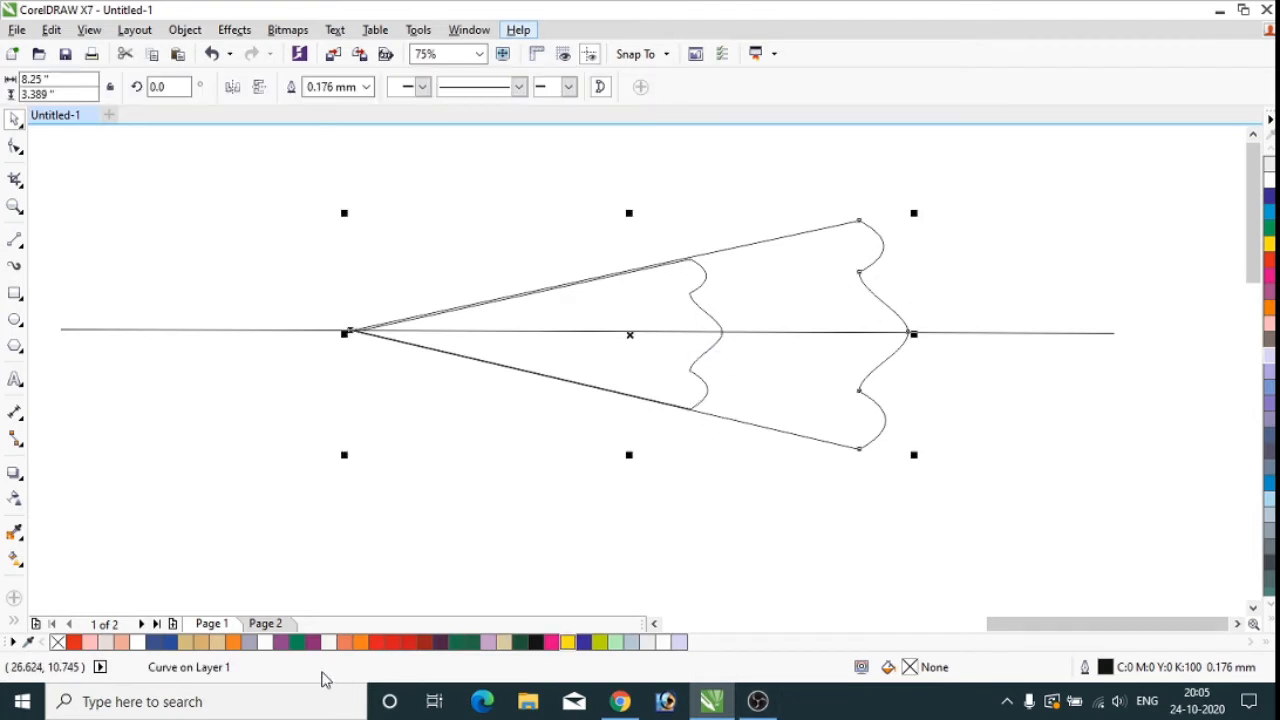
click(503, 641)
click(566, 565)
click(674, 302)
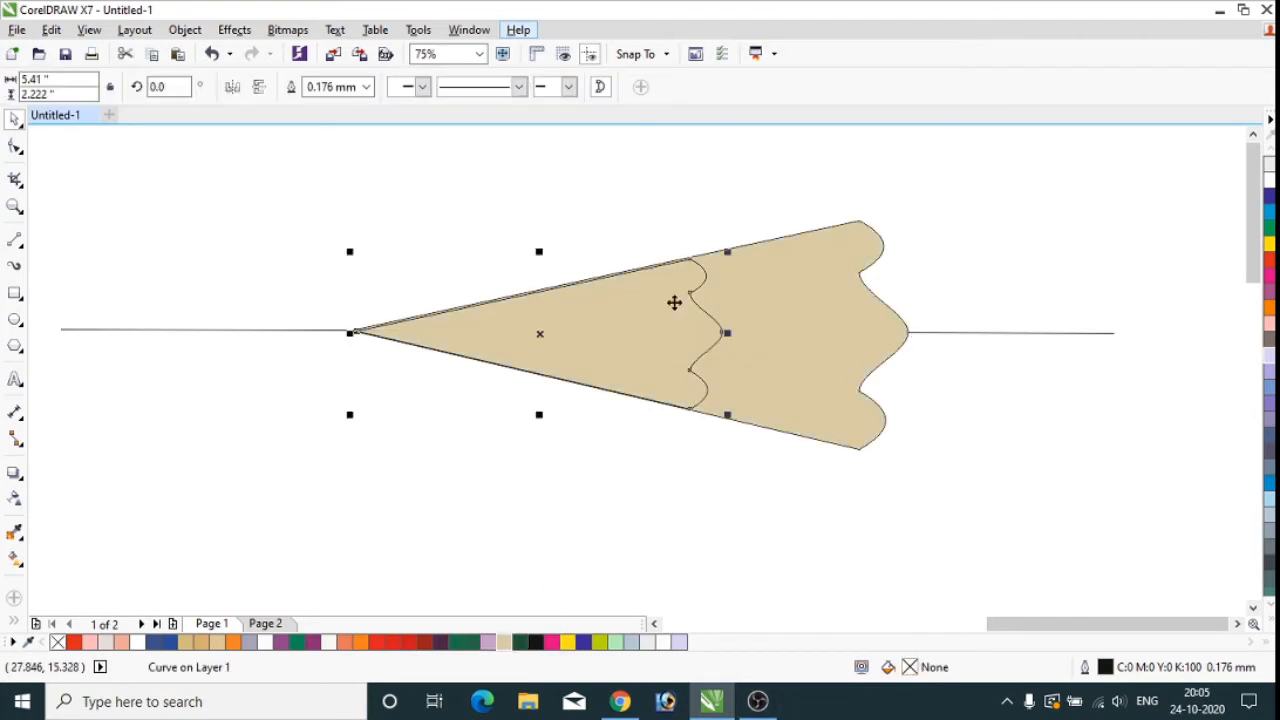
click(410, 642)
click(493, 500)
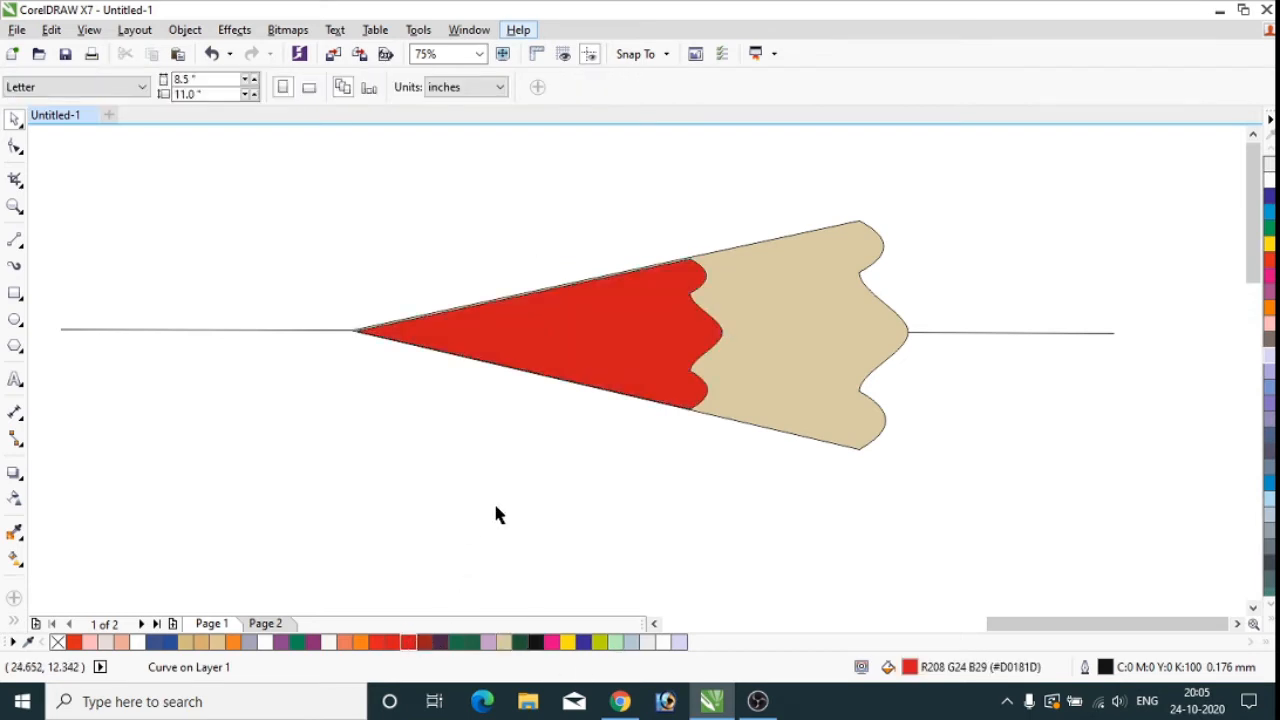
Step: Match the outlines to the fills: red for the small wedge and beige for the large one
click(670, 329)
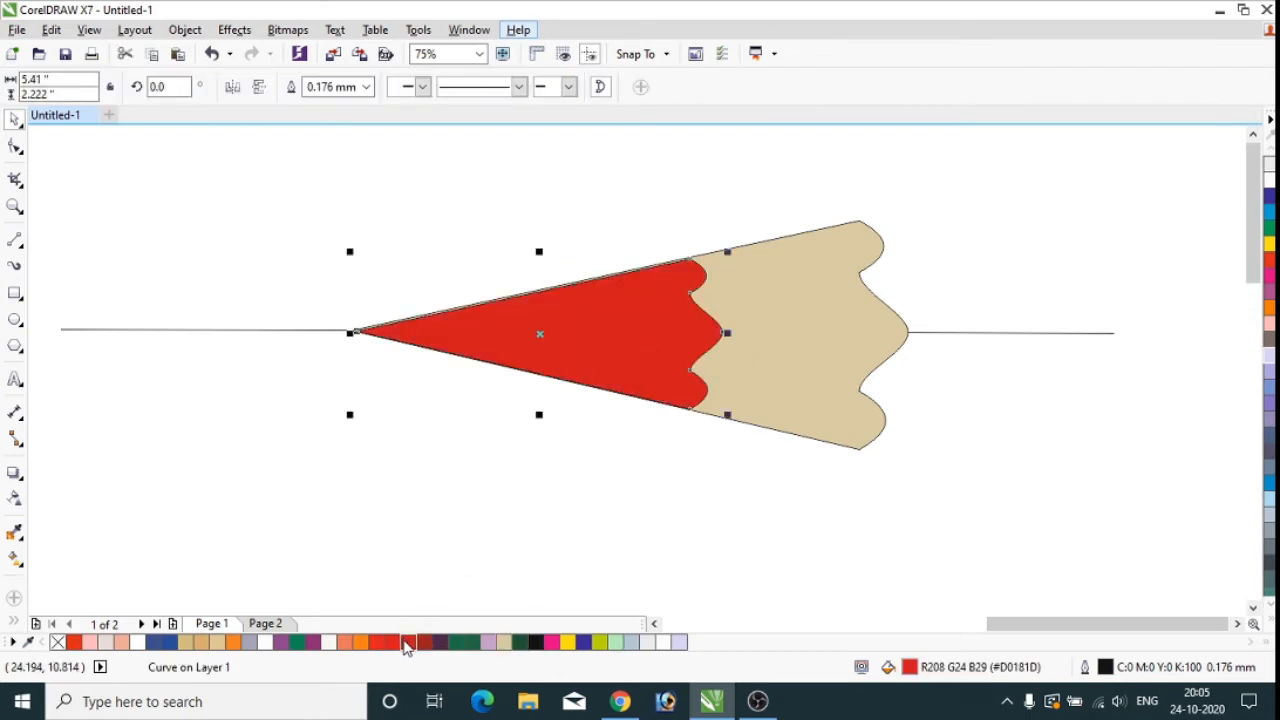
click(555, 527)
click(789, 397)
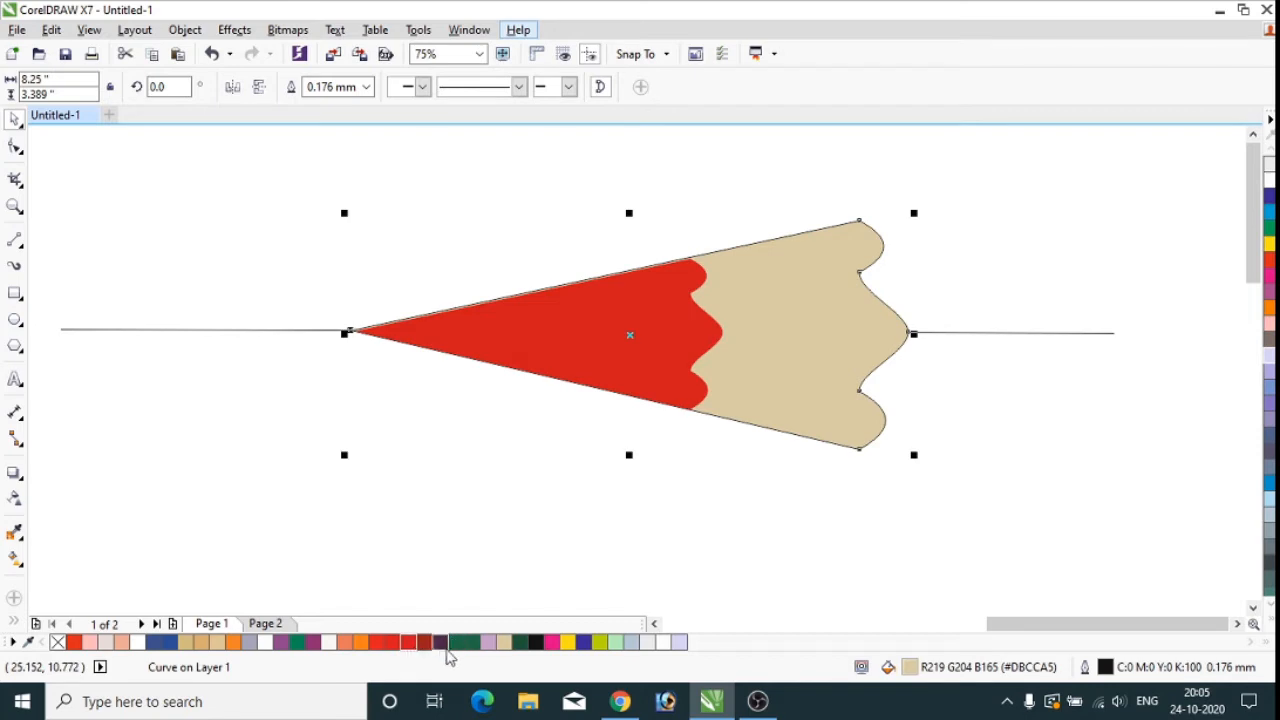
right_click(505, 645)
click(454, 546)
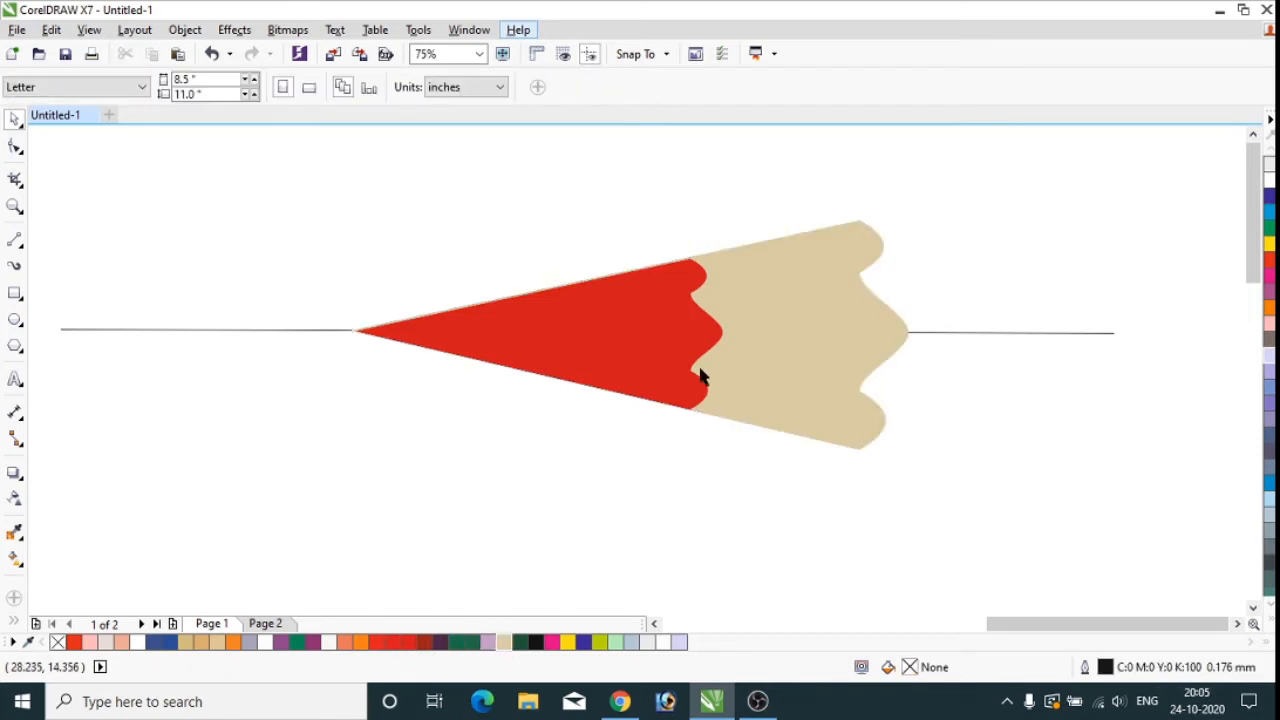
Step: Draw a rectangle about 7.479 inches wide from the wedge tip to the central bulge's base and stretch it to about 1.719 inches high
scroll(594, 276, down, 2)
scroll(714, 286, up, 2)
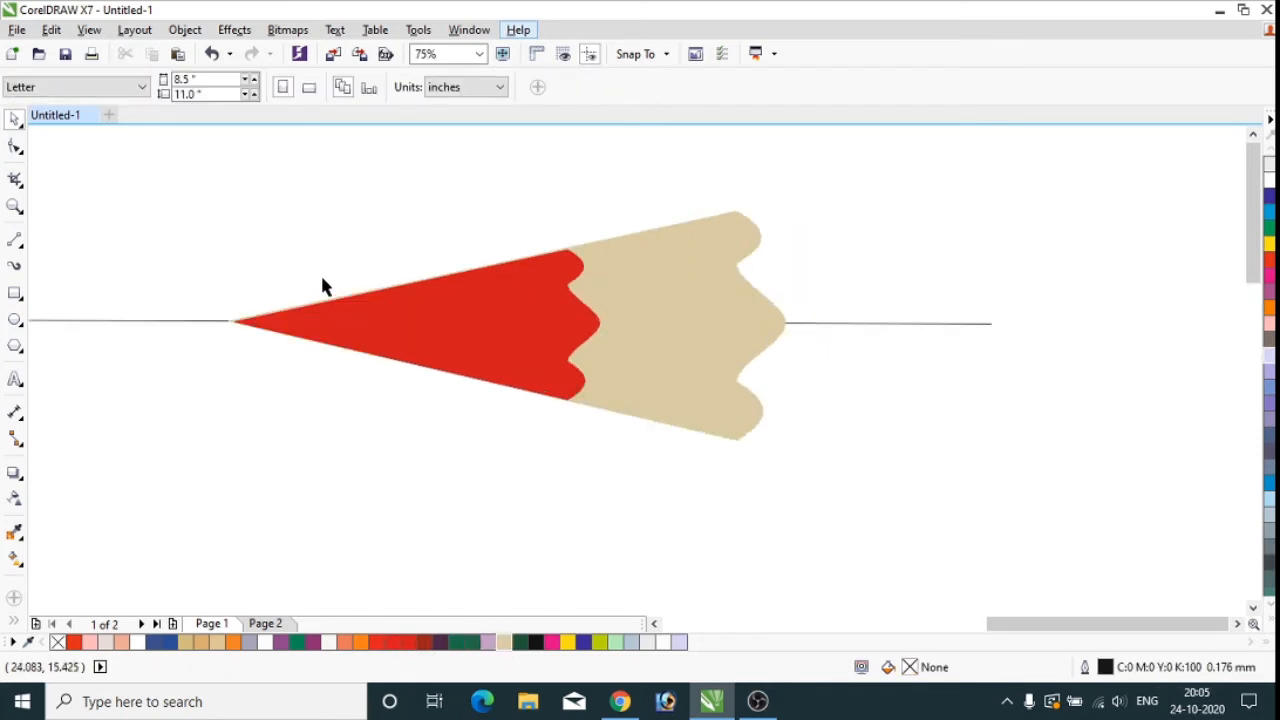
click(14, 293)
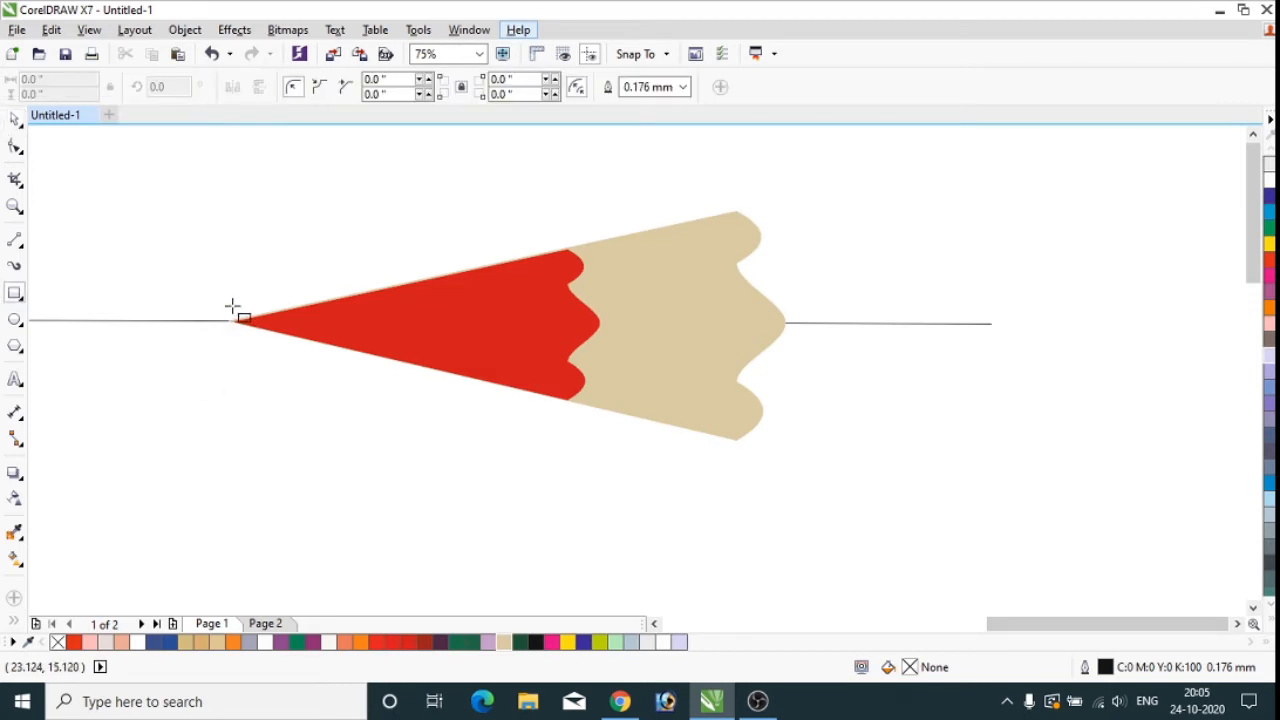
mouse_move(232, 305)
mouse_down()
mouse_move(338, 348)
mouse_move(689, 334)
mouse_move(757, 346)
mouse_move(757, 377)
mouse_move(737, 381)
mouse_up()
scroll(740, 300, up, 2)
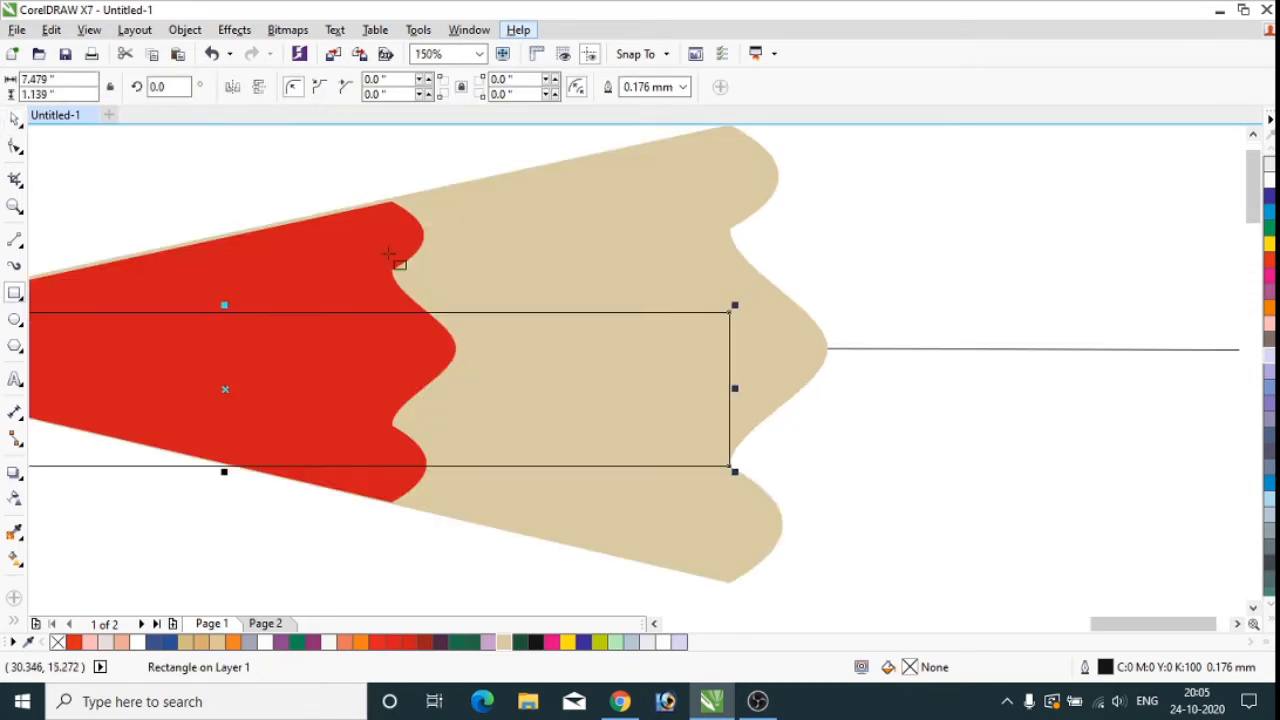
drag(224, 305, 242, 226)
scroll(405, 272, down, 2)
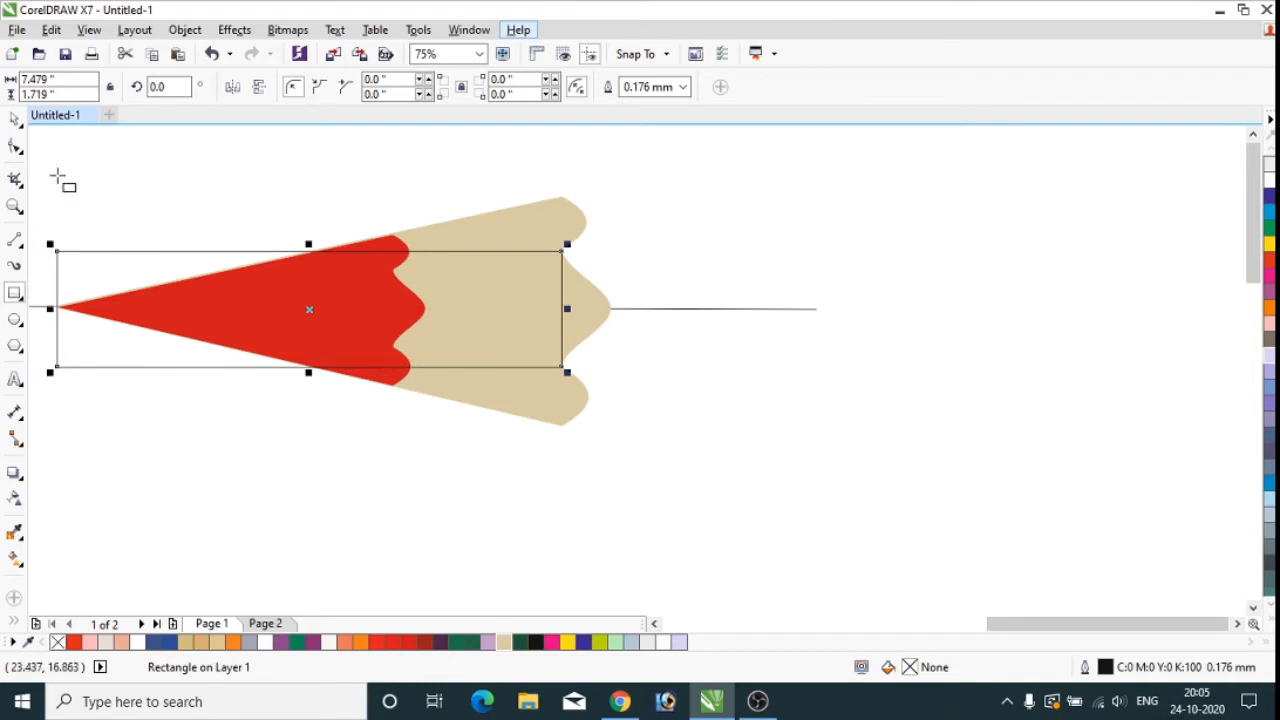
Step: Convert the rectangle to curves and bring both nodes of its tip-side edge together at the wedge tip
click(15, 146)
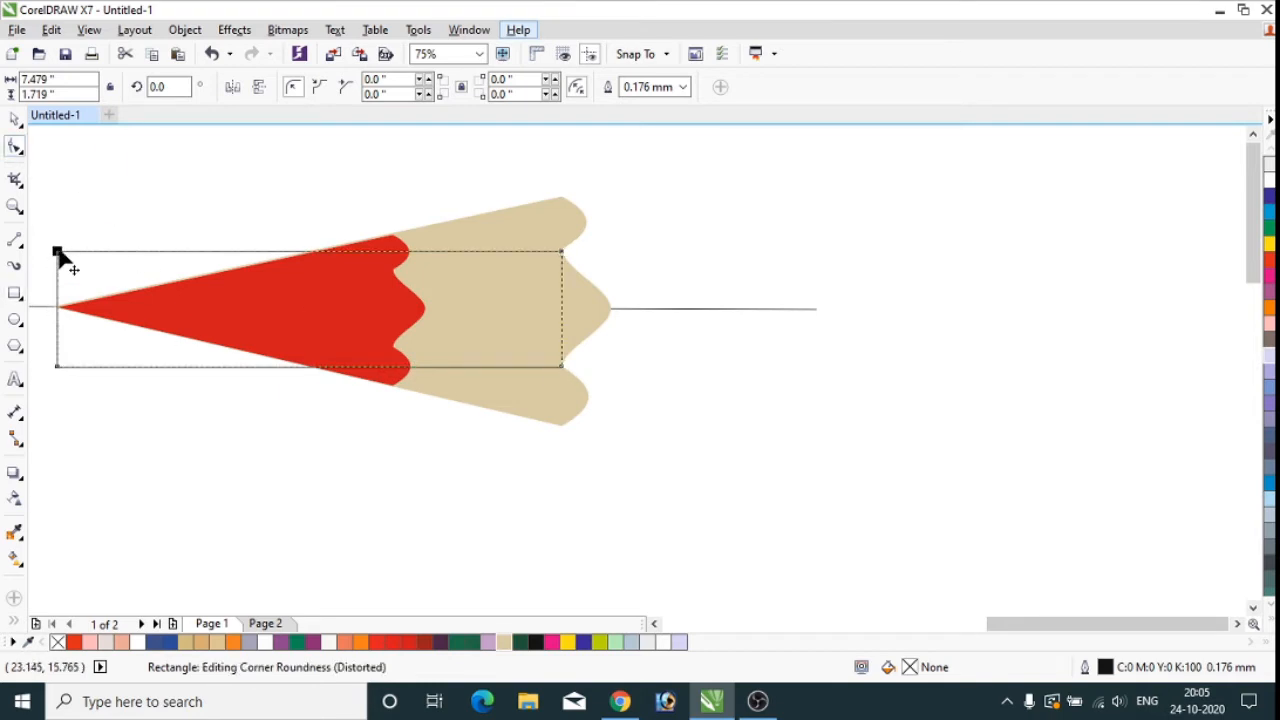
right_click(57, 256)
click(162, 255)
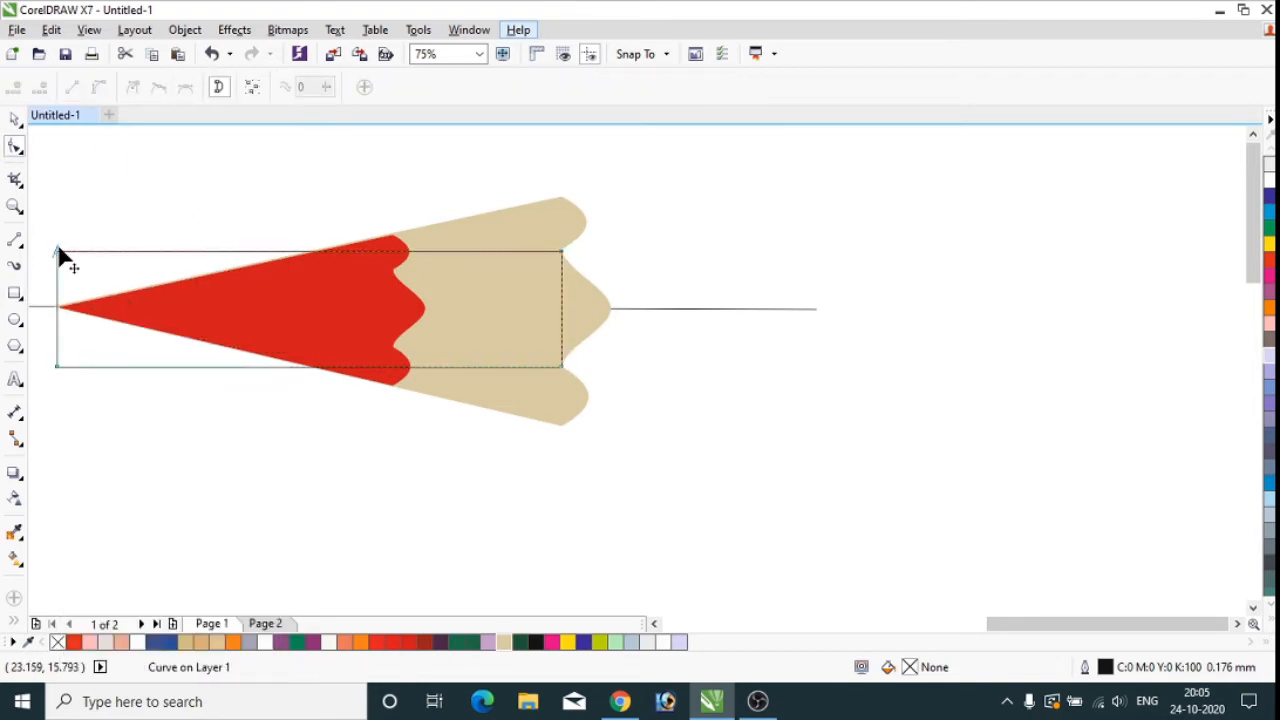
drag(58, 251, 58, 306)
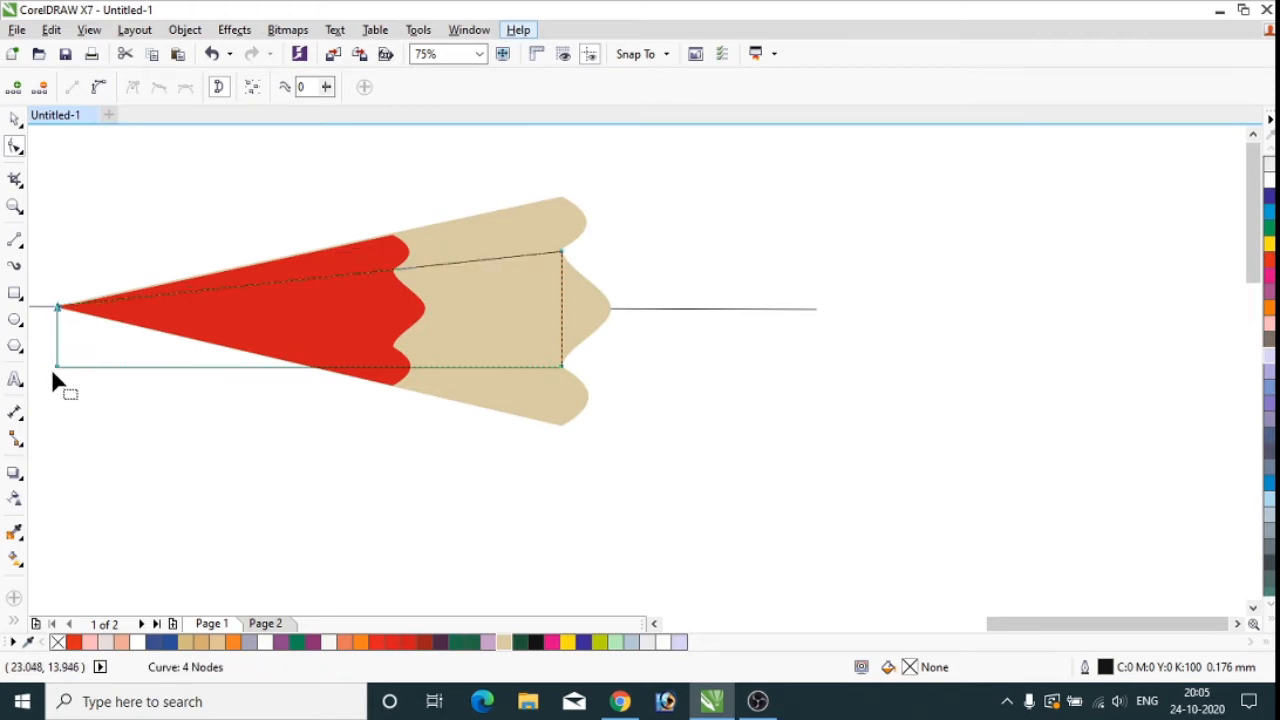
drag(57, 366, 60, 310)
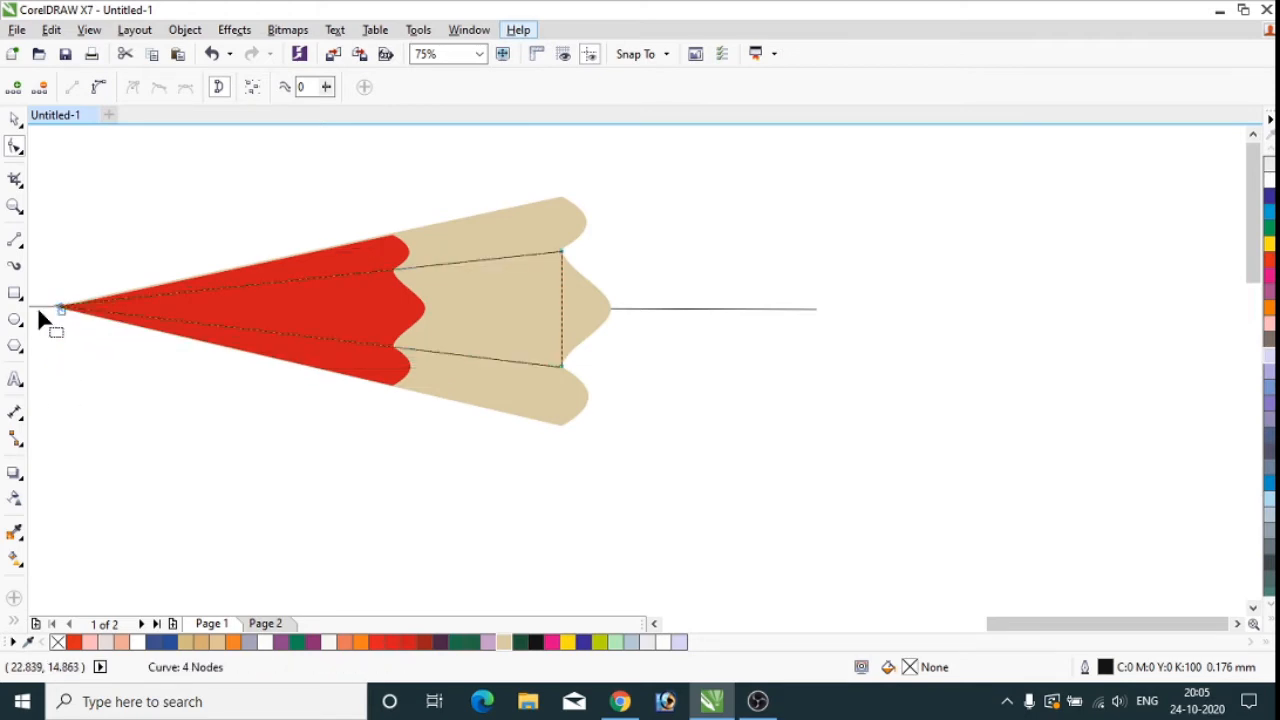
Step: Align the triangle's two tip nodes precisely with the end of the beige wedge on the horizontal line
scroll(37, 306, up, 10)
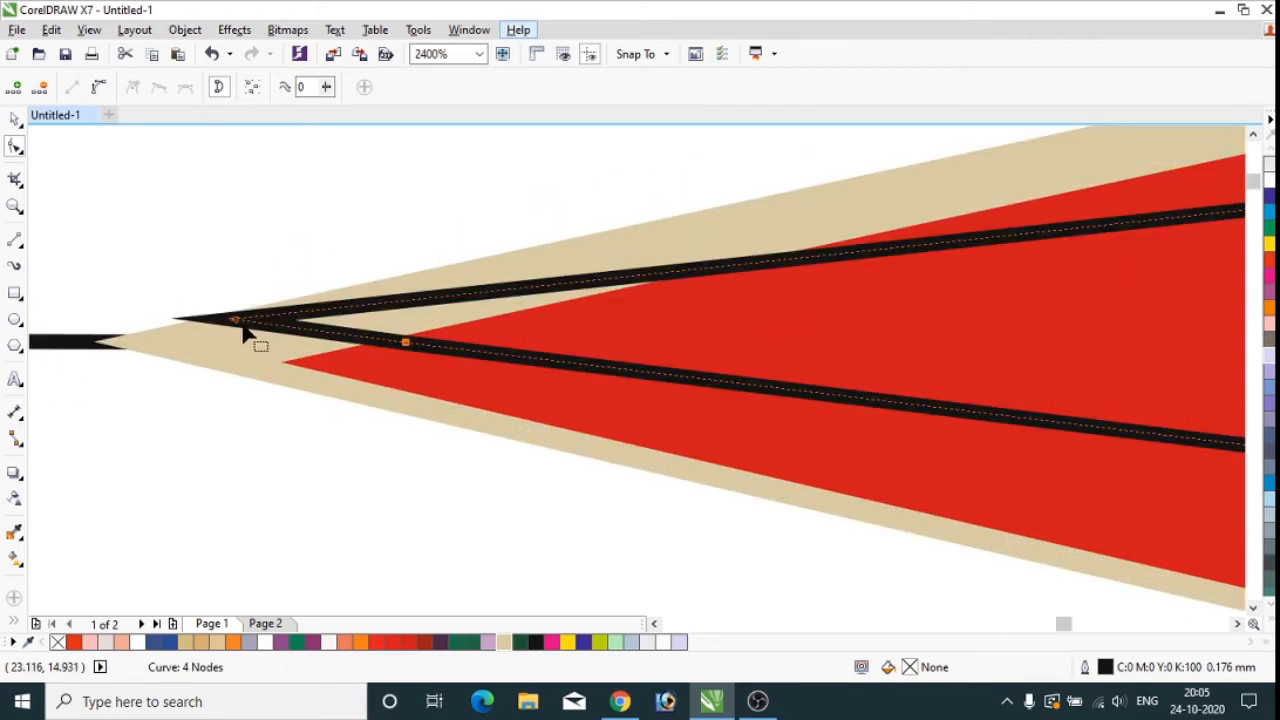
drag(243, 331, 118, 341)
drag(406, 345, 118, 342)
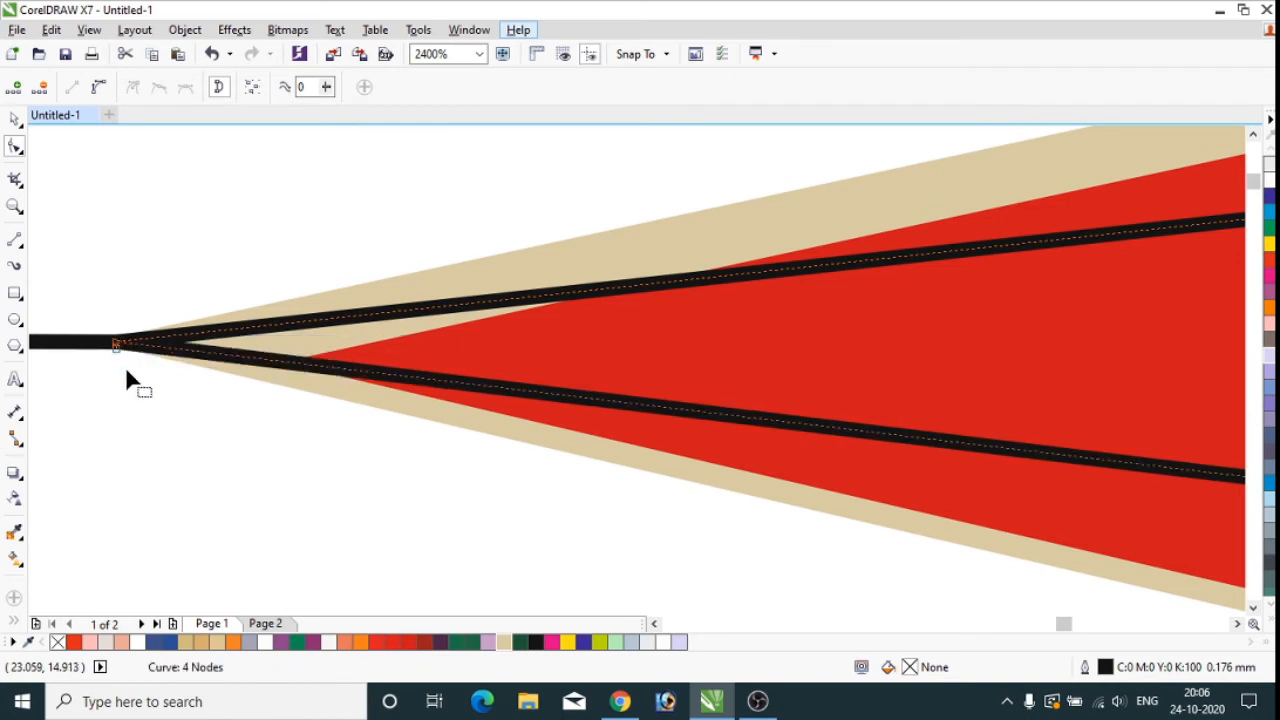
scroll(235, 340, down, 2)
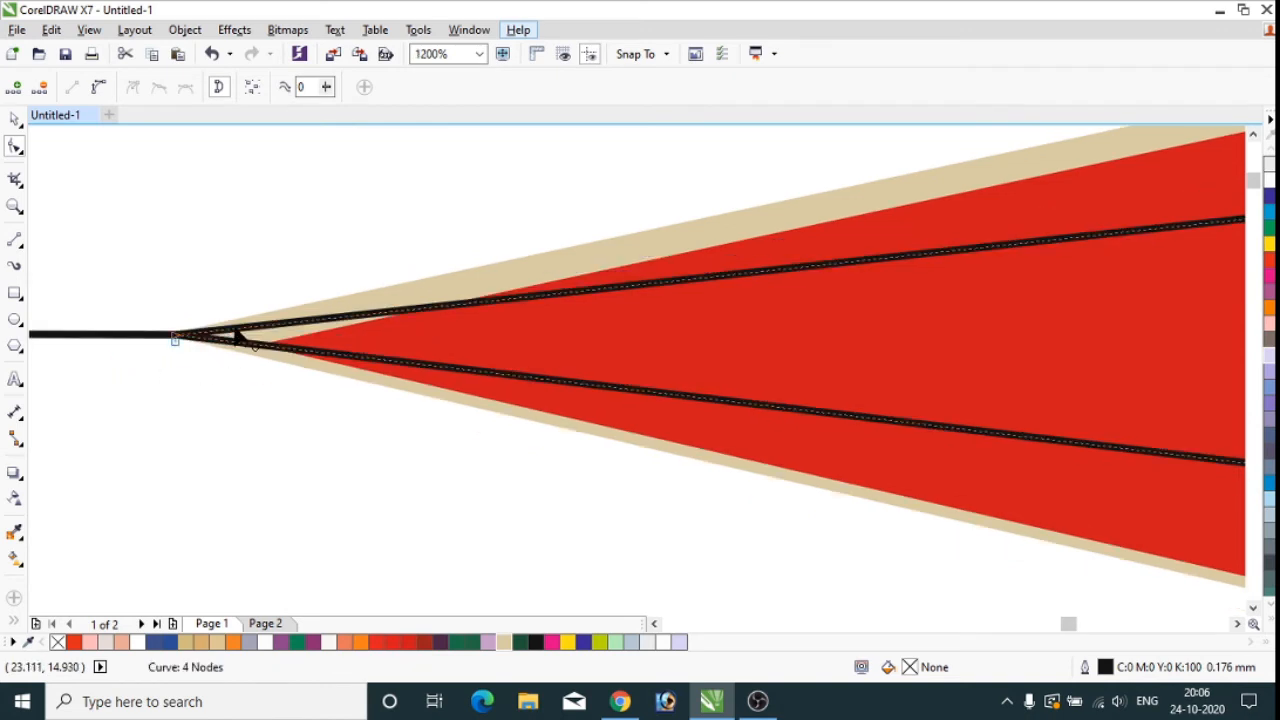
click(16, 120)
click(167, 228)
Step: Stretch the inner triangle's vertical edge slightly outward so the shape is about 7.55 inches wide
scroll(248, 270, down, 2)
scroll(531, 288, down, 2)
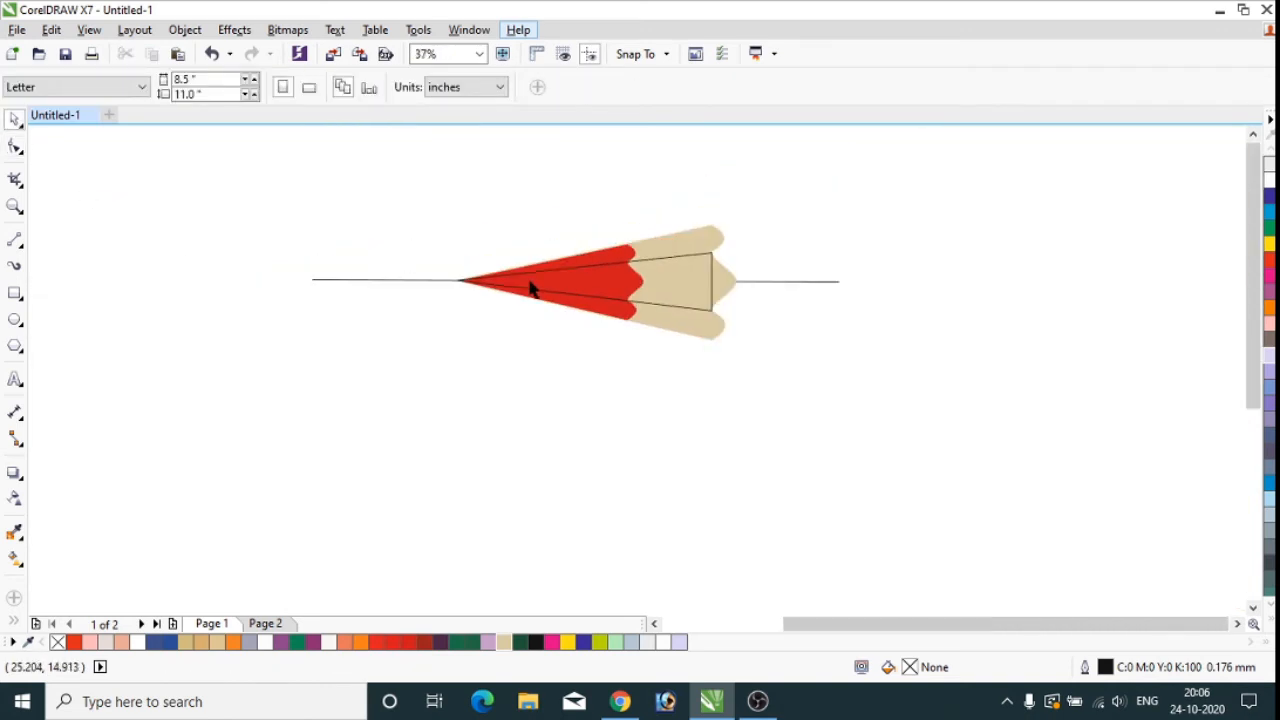
scroll(741, 260, up, 2)
click(623, 380)
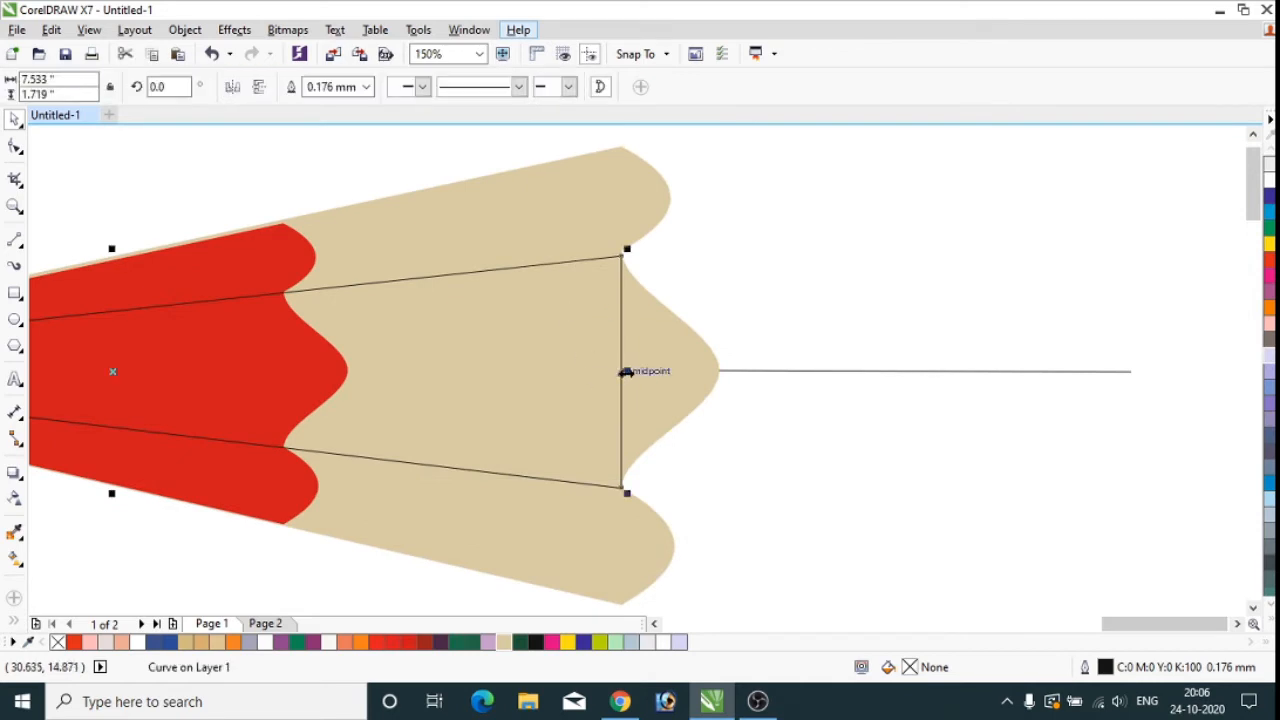
mouse_move(622, 371)
mouse_down()
mouse_move(722, 371)
mouse_move(631, 378)
mouse_up()
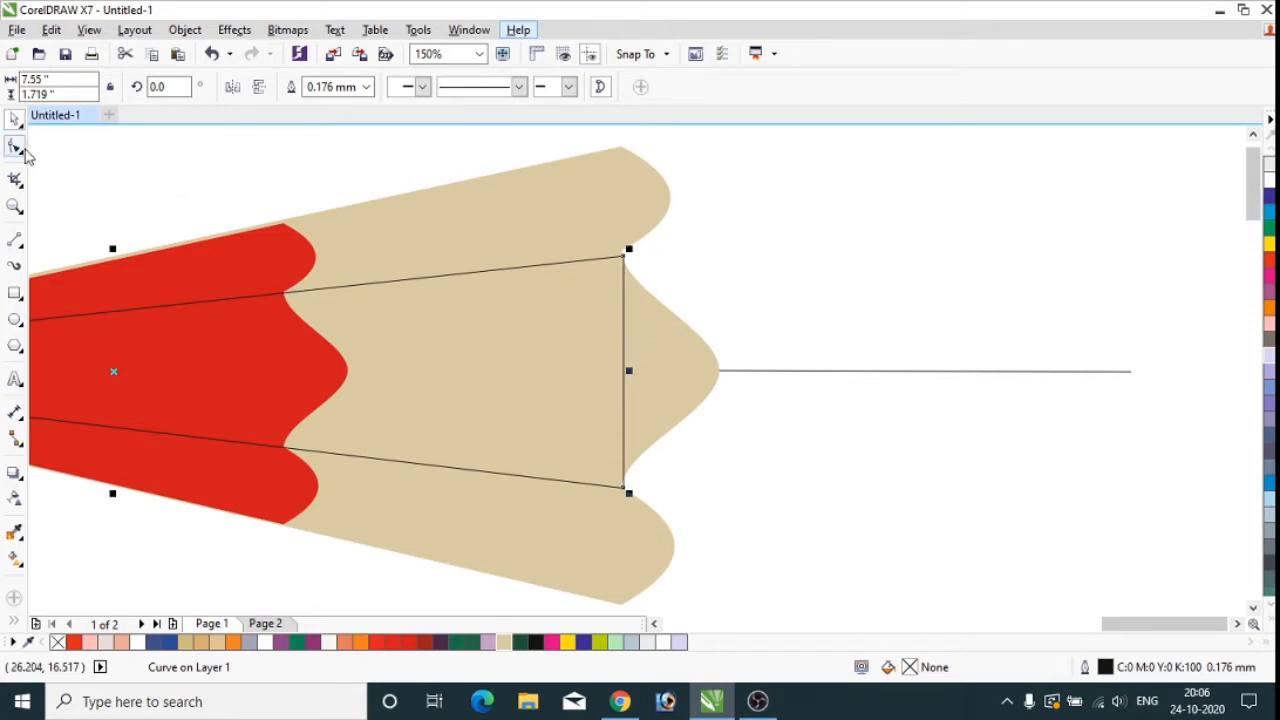
Step: Convert the triangle's vertical edge to a curve and shape it with its two handles to follow the beige central bulge
click(15, 146)
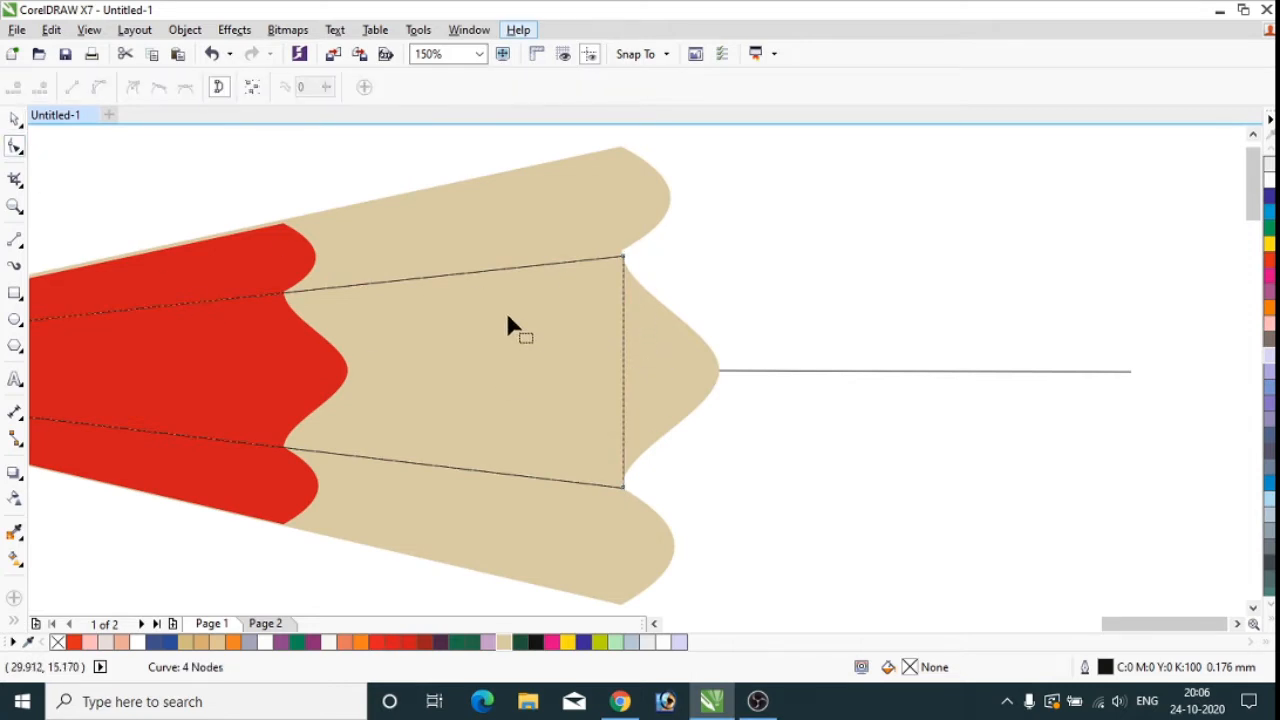
right_click(623, 362)
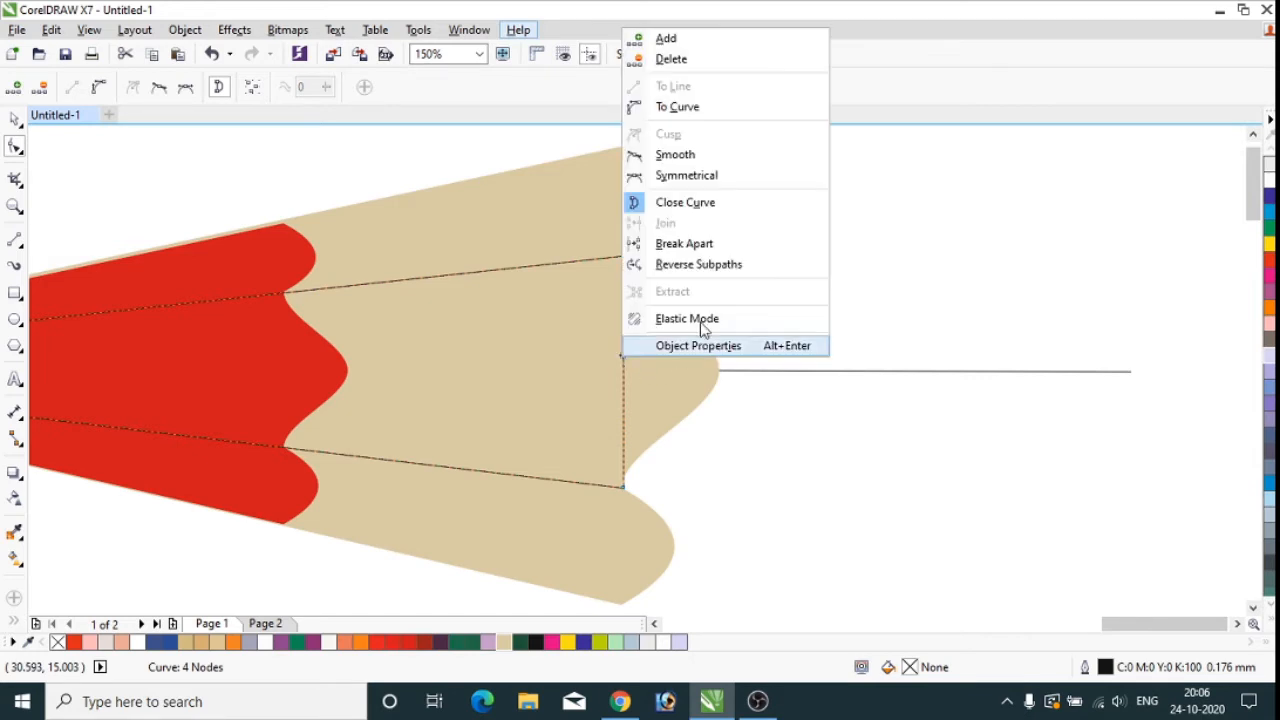
click(677, 110)
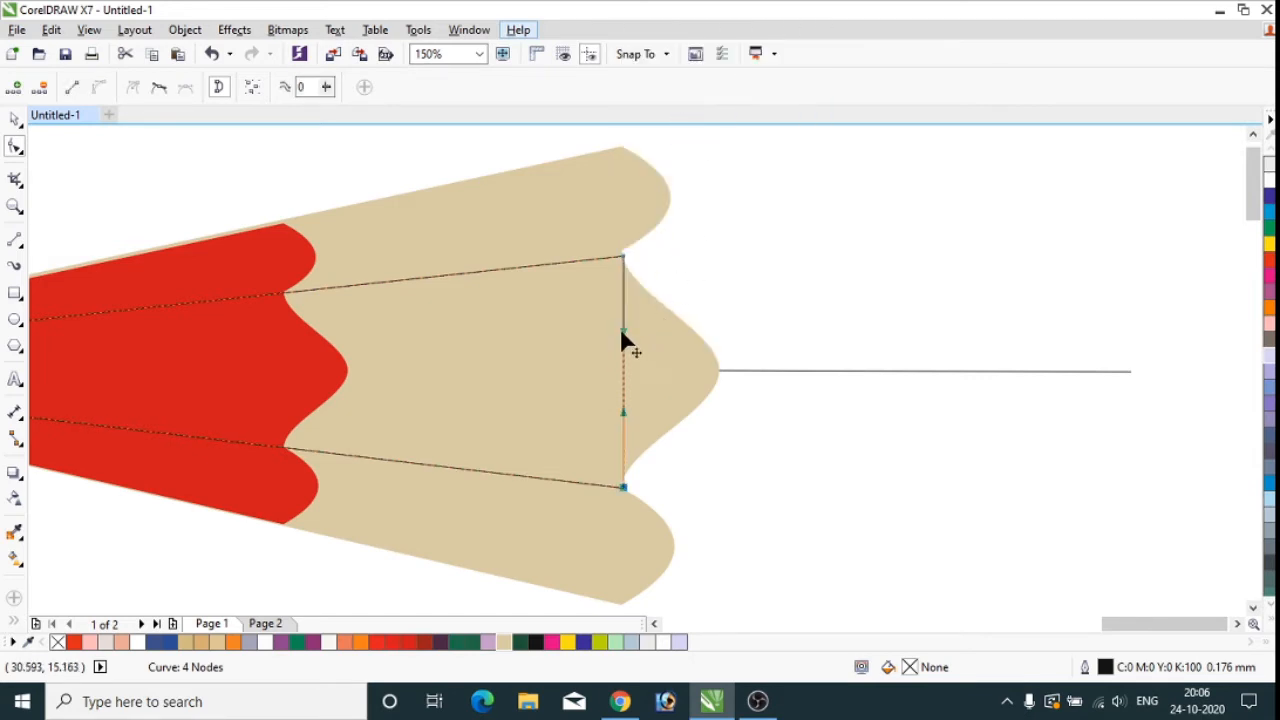
drag(621, 333, 829, 431)
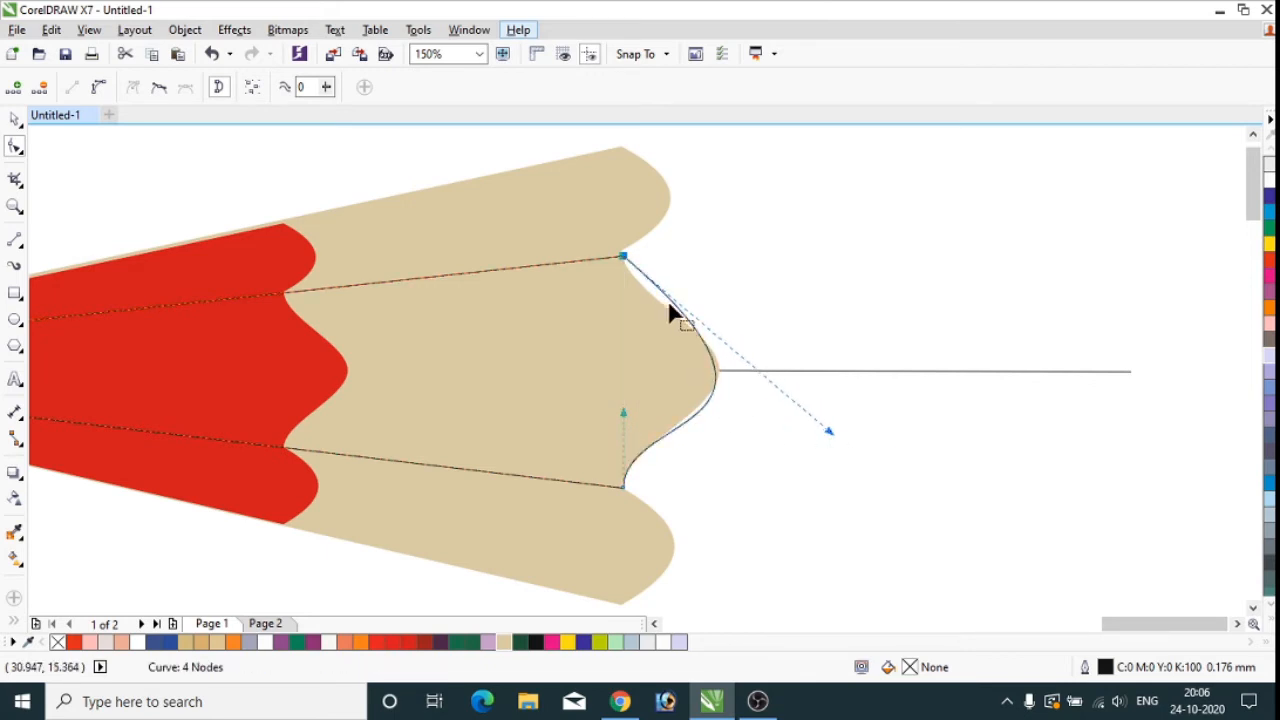
drag(676, 314, 700, 378)
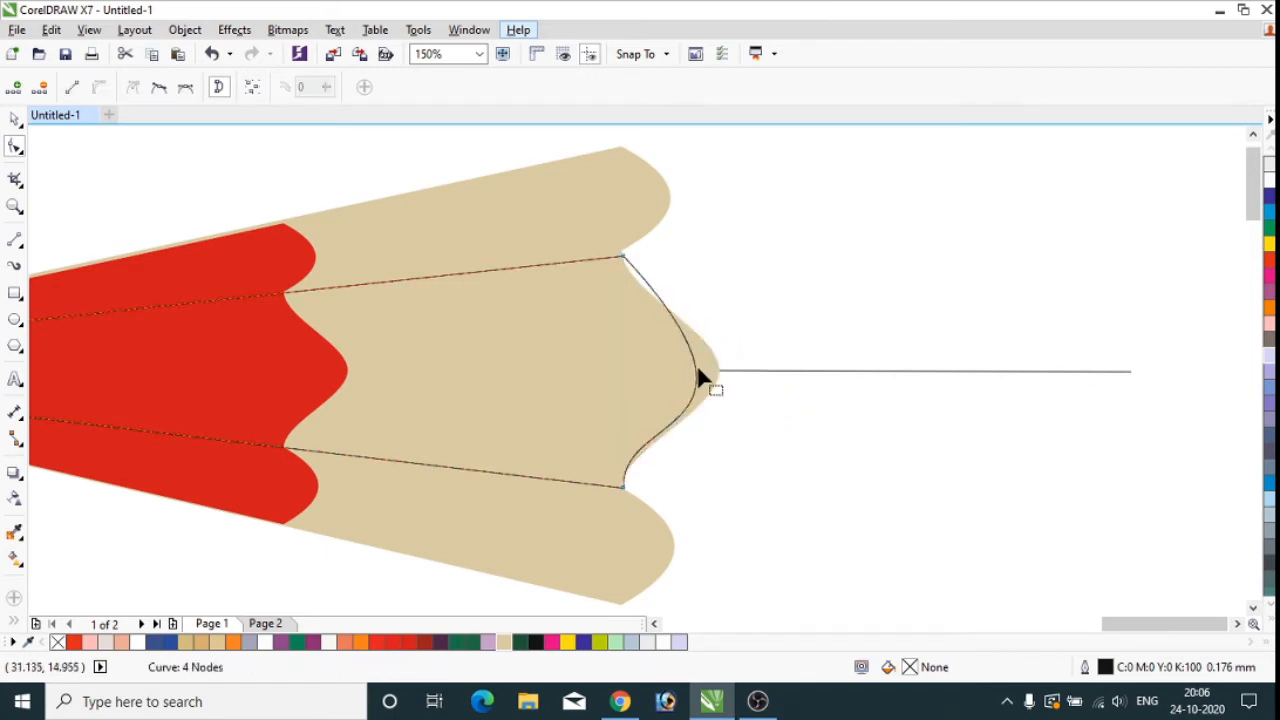
click(623, 487)
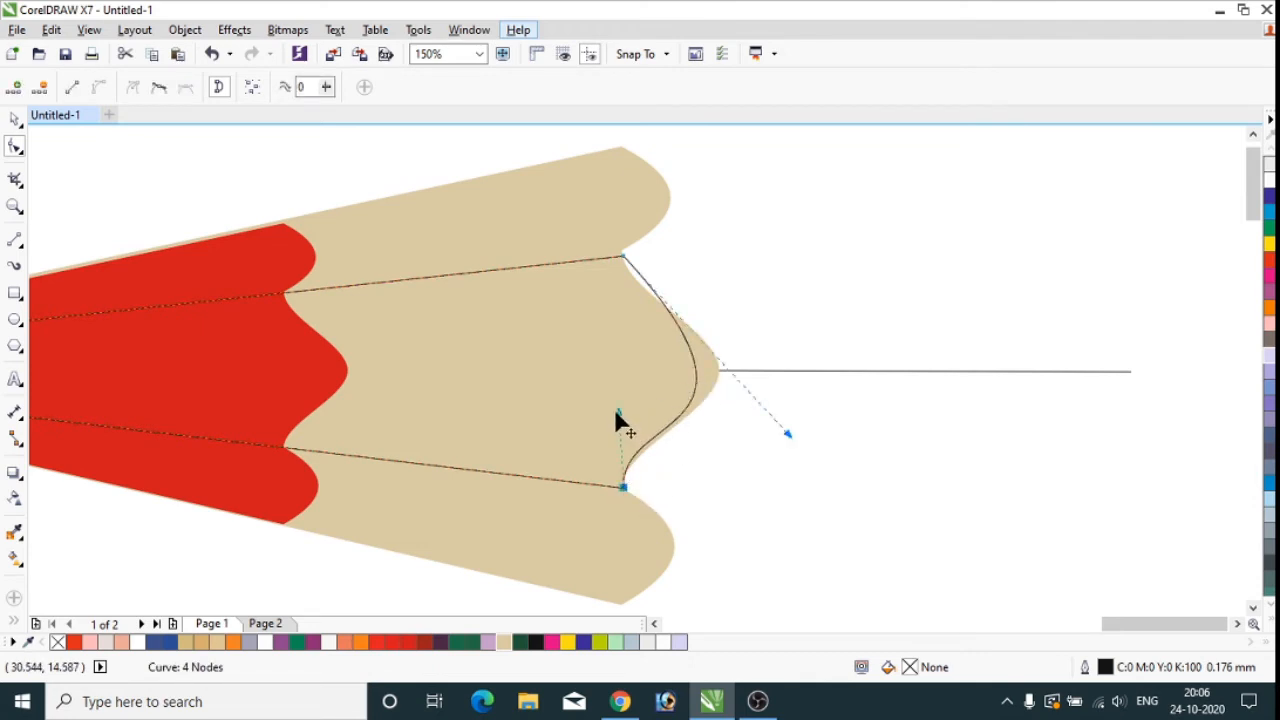
drag(619, 411, 706, 362)
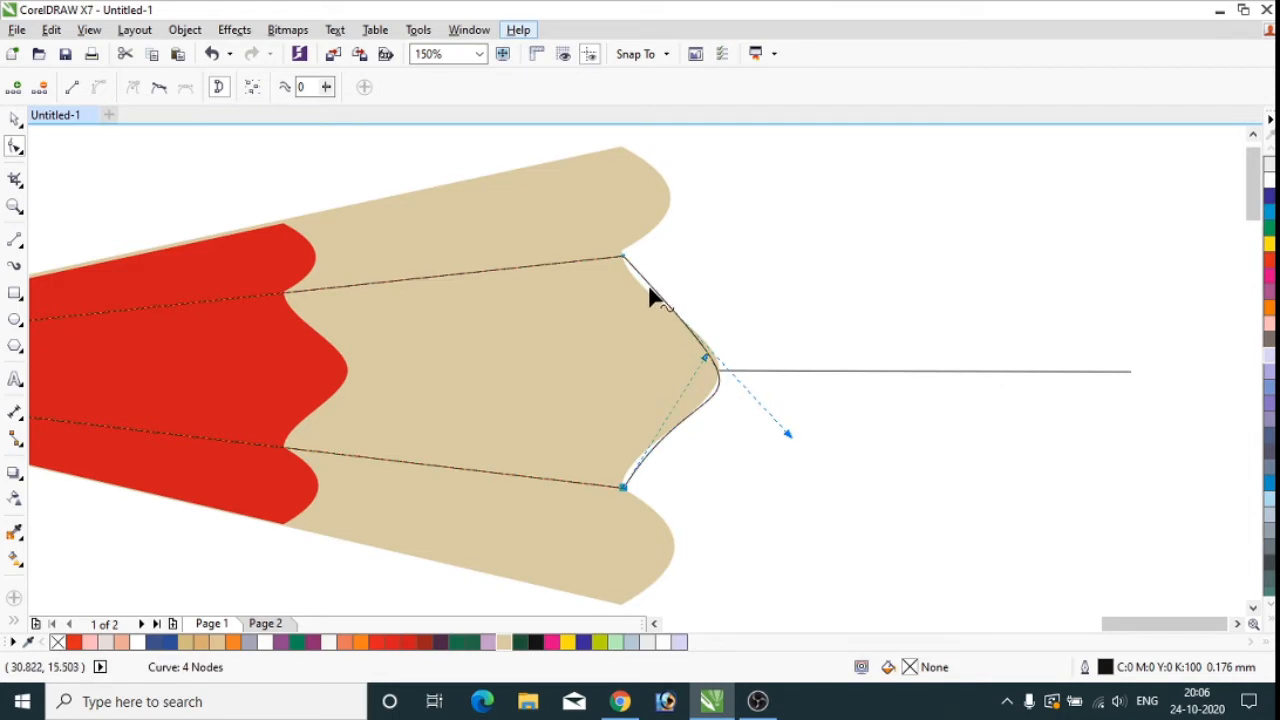
Step: Add a node on the upper part of the curved edge and adjust the curve to fit the central bulge more closely
click(644, 286)
drag(643, 279, 698, 336)
double_click(684, 352)
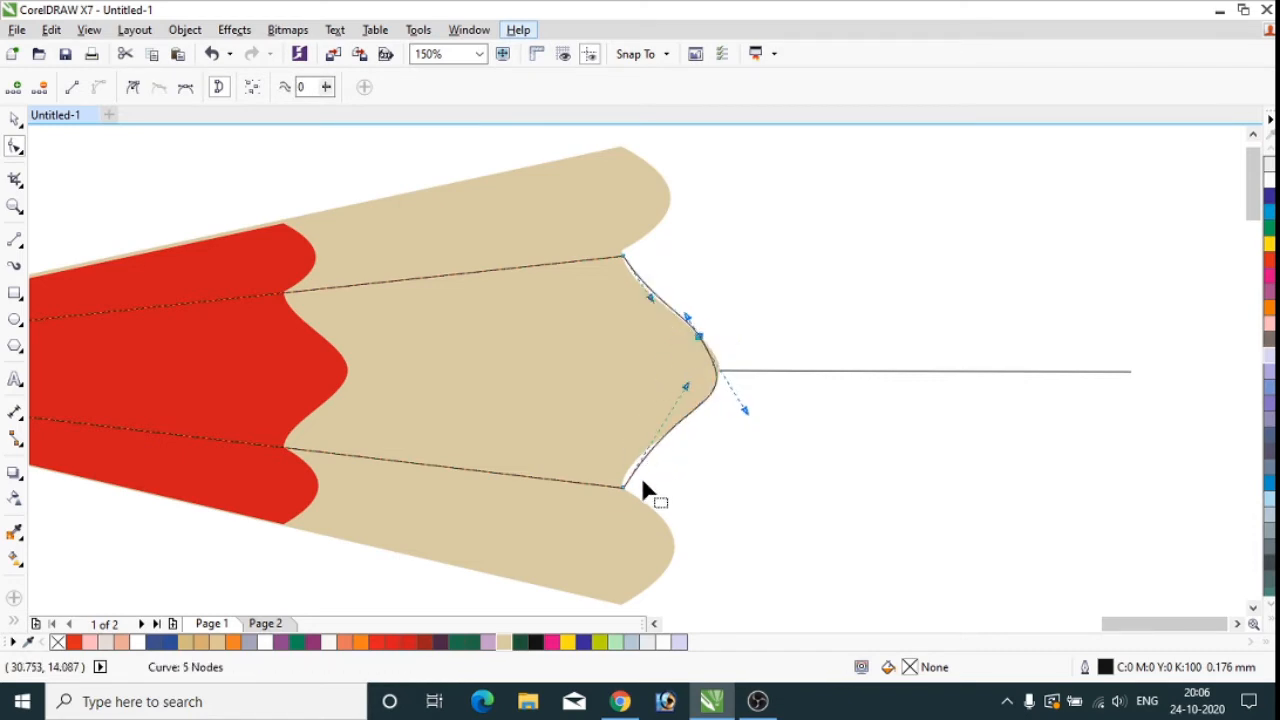
drag(686, 388, 667, 389)
click(14, 119)
click(156, 145)
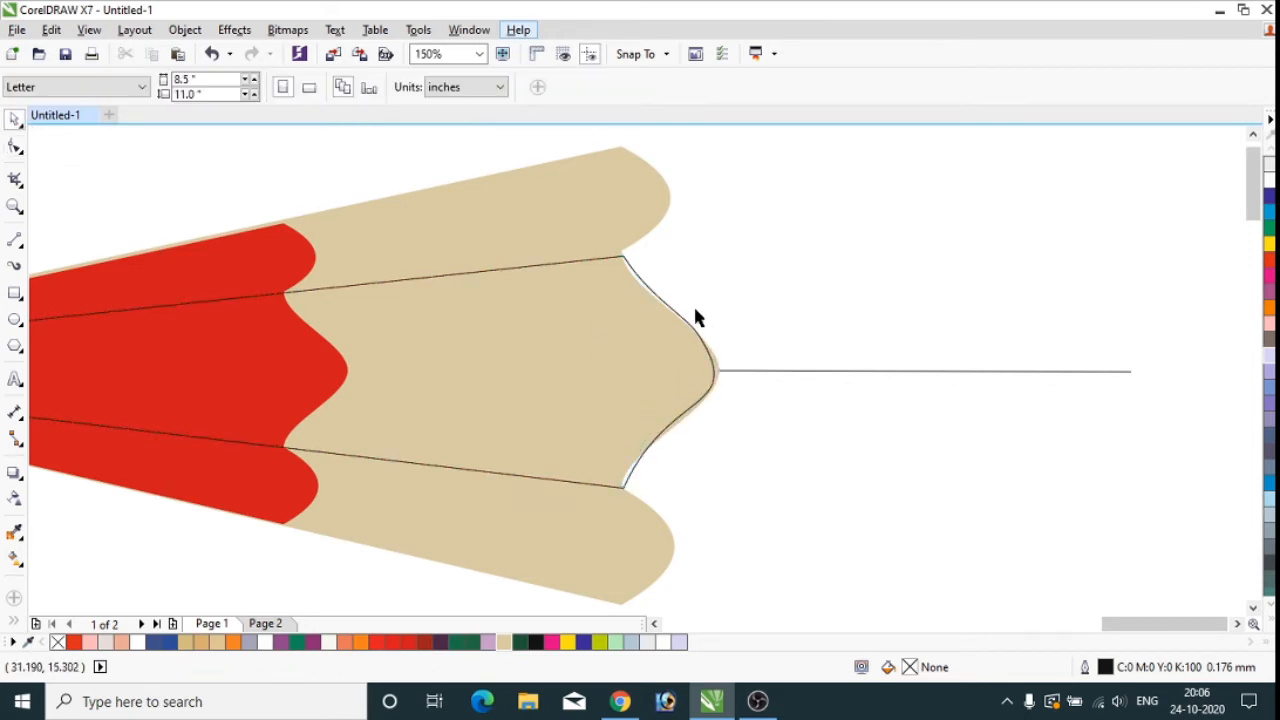
Step: Move the inner shape's upper corner node onto the notch between the upper beige lobe and the central bulge
click(625, 262)
scroll(624, 258, up, 3)
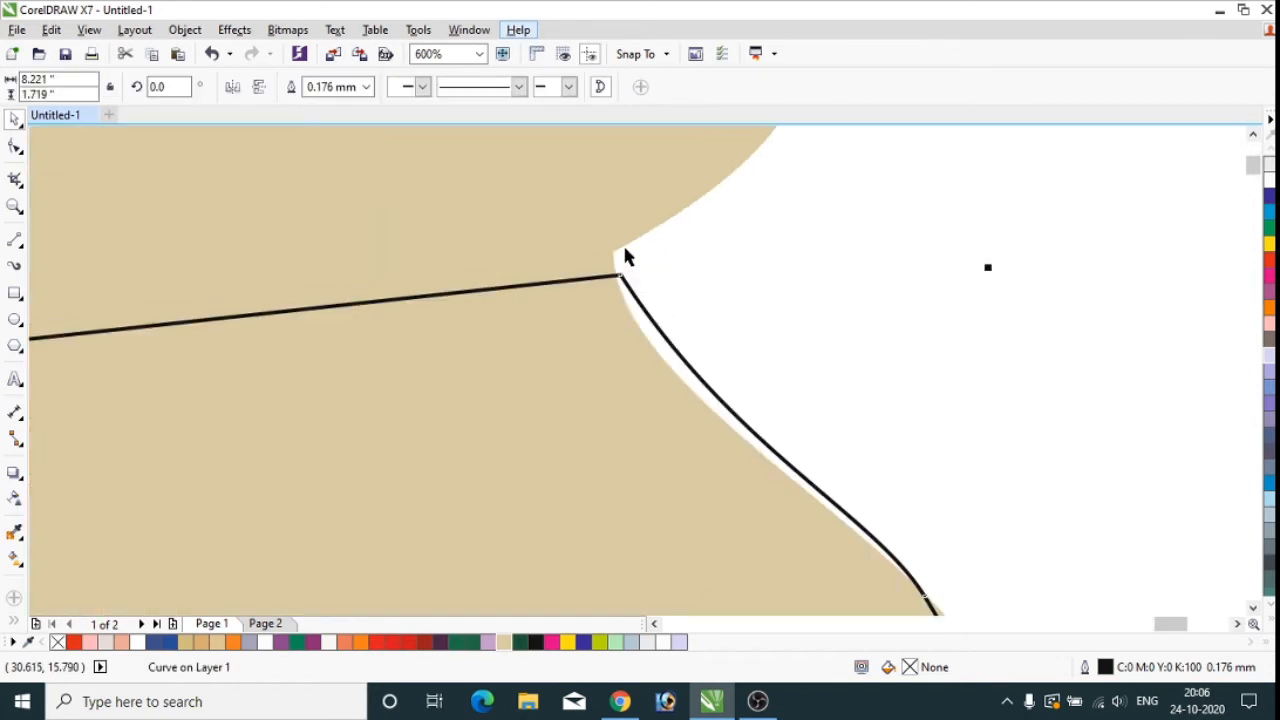
click(15, 146)
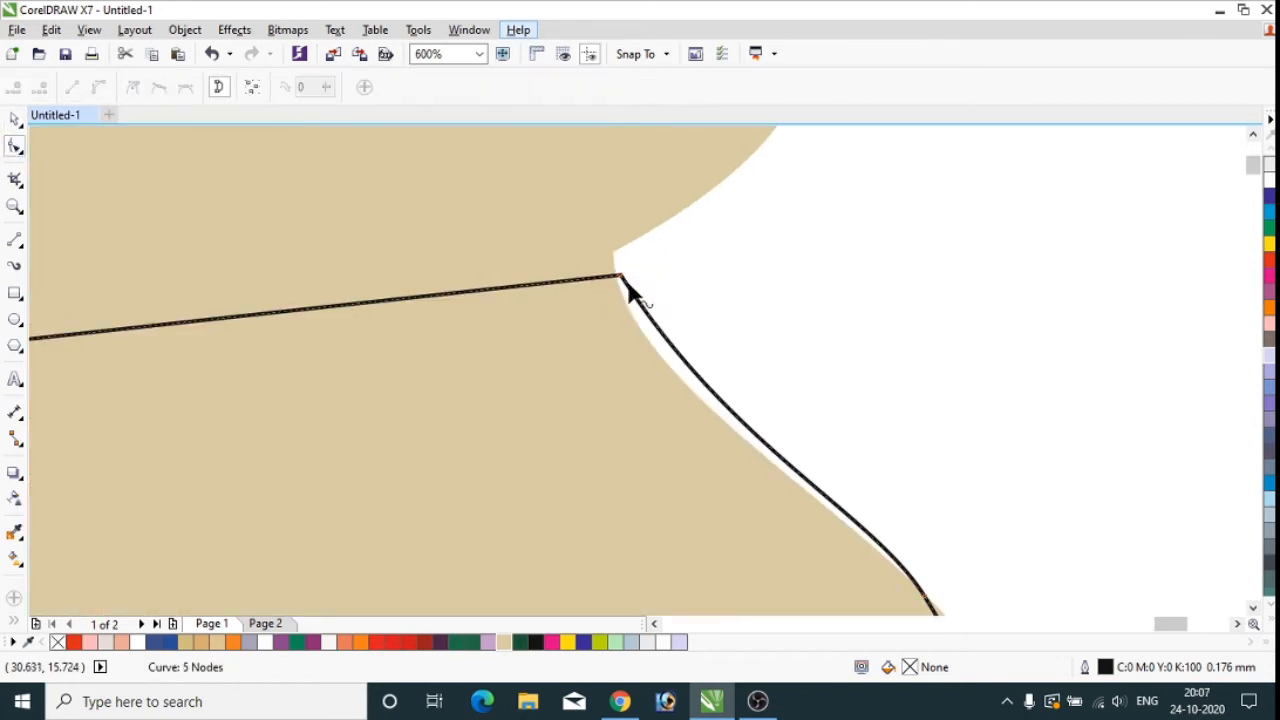
drag(618, 276, 612, 258)
scroll(614, 308, down, 3)
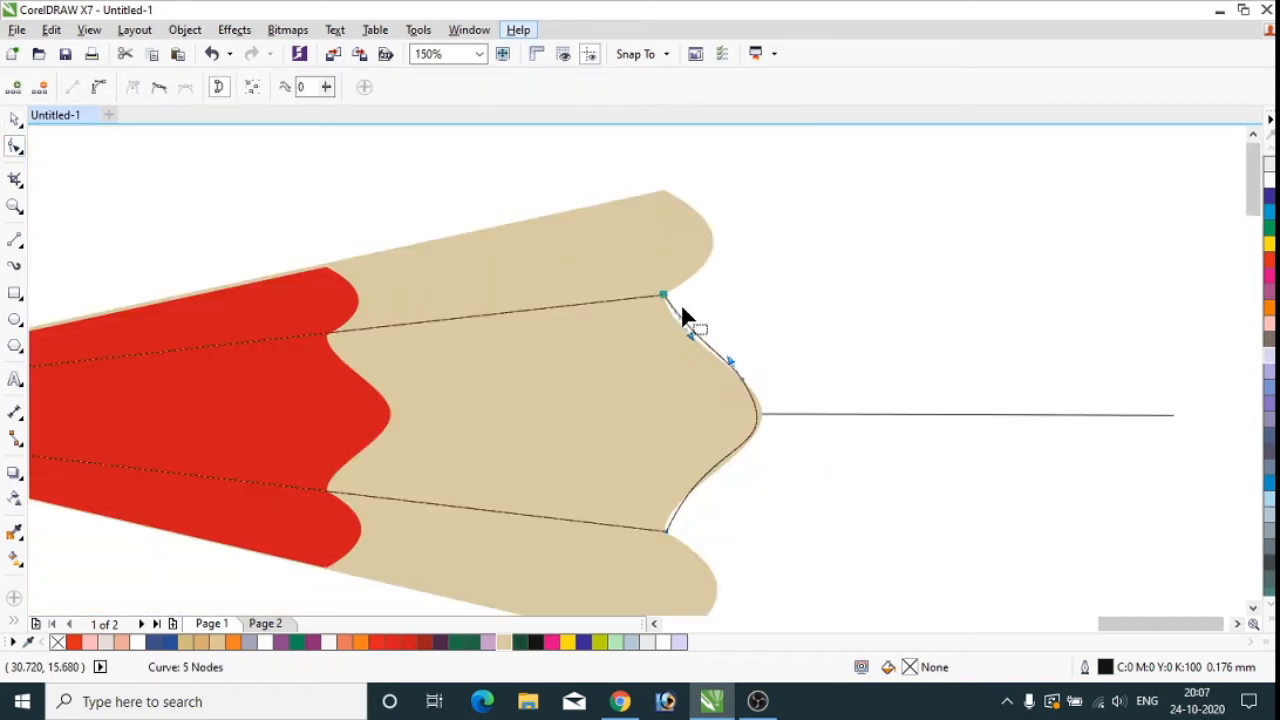
Step: Adjust the curve handle at the inner shape's upper corner node to follow the beige edge down towards the bulge
scroll(668, 295, up, 4)
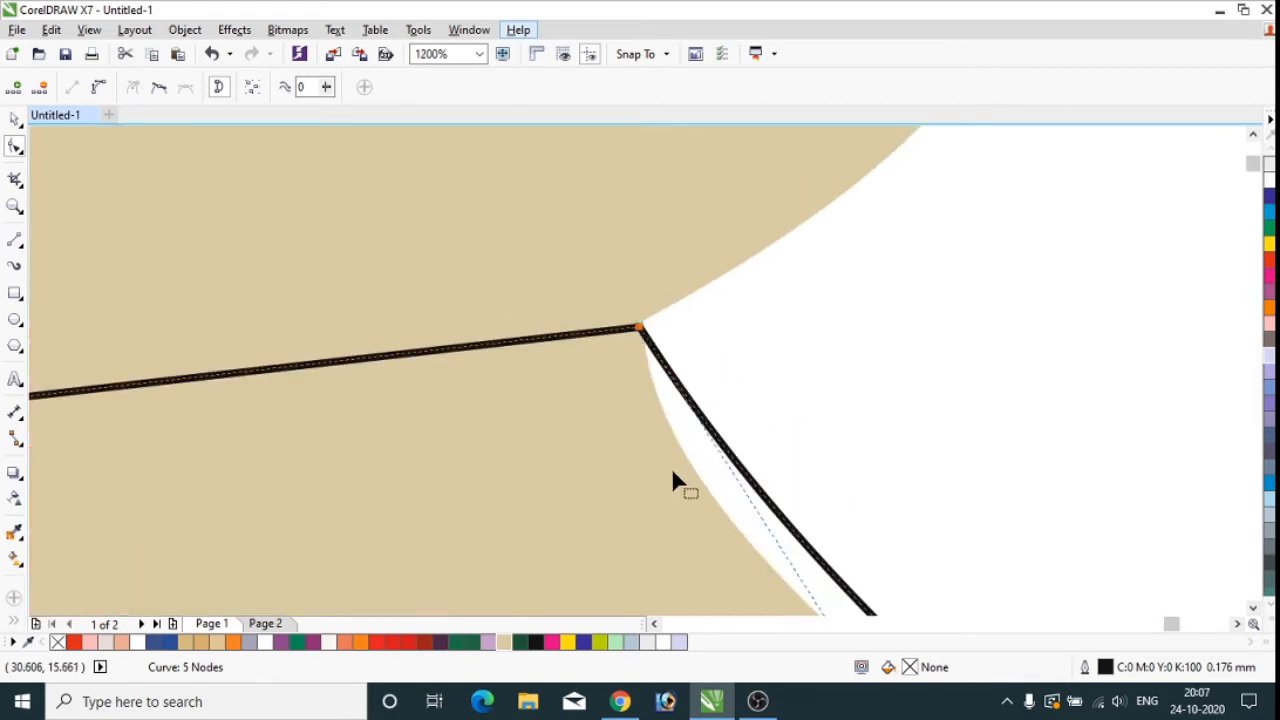
scroll(663, 383, down, 3)
scroll(694, 430, up, 2)
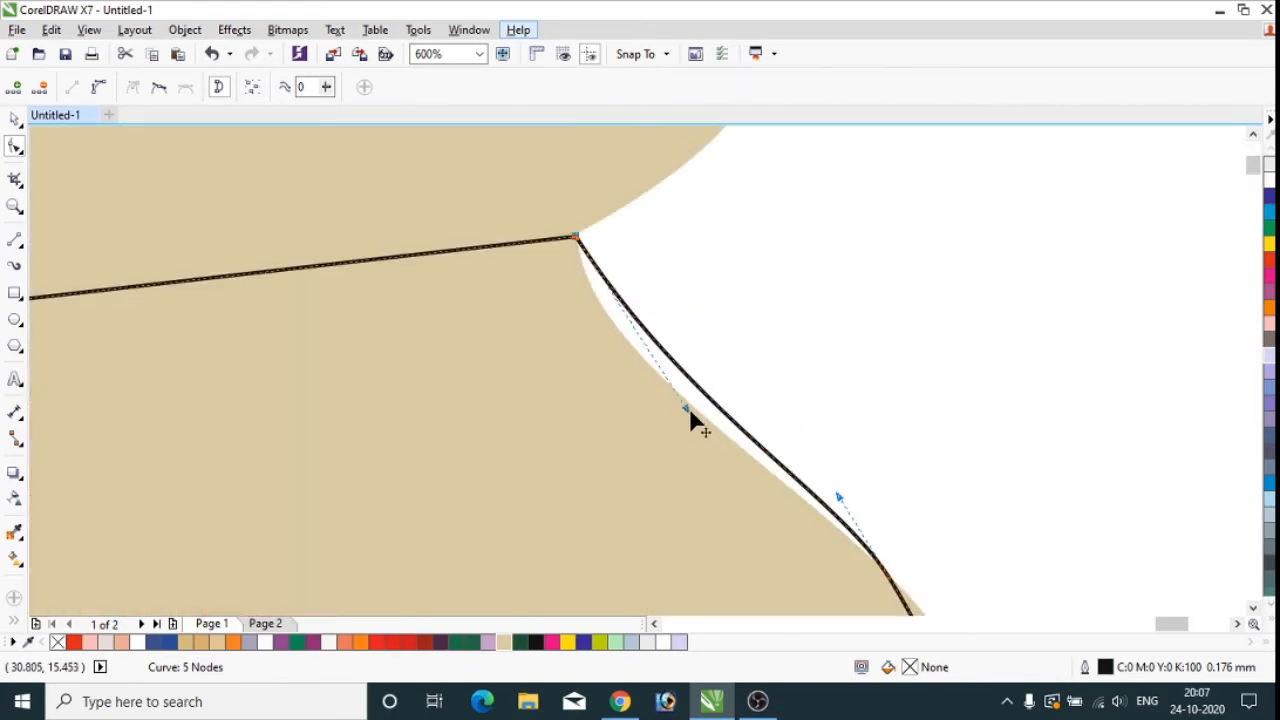
drag(686, 409, 630, 425)
scroll(659, 360, down, 3)
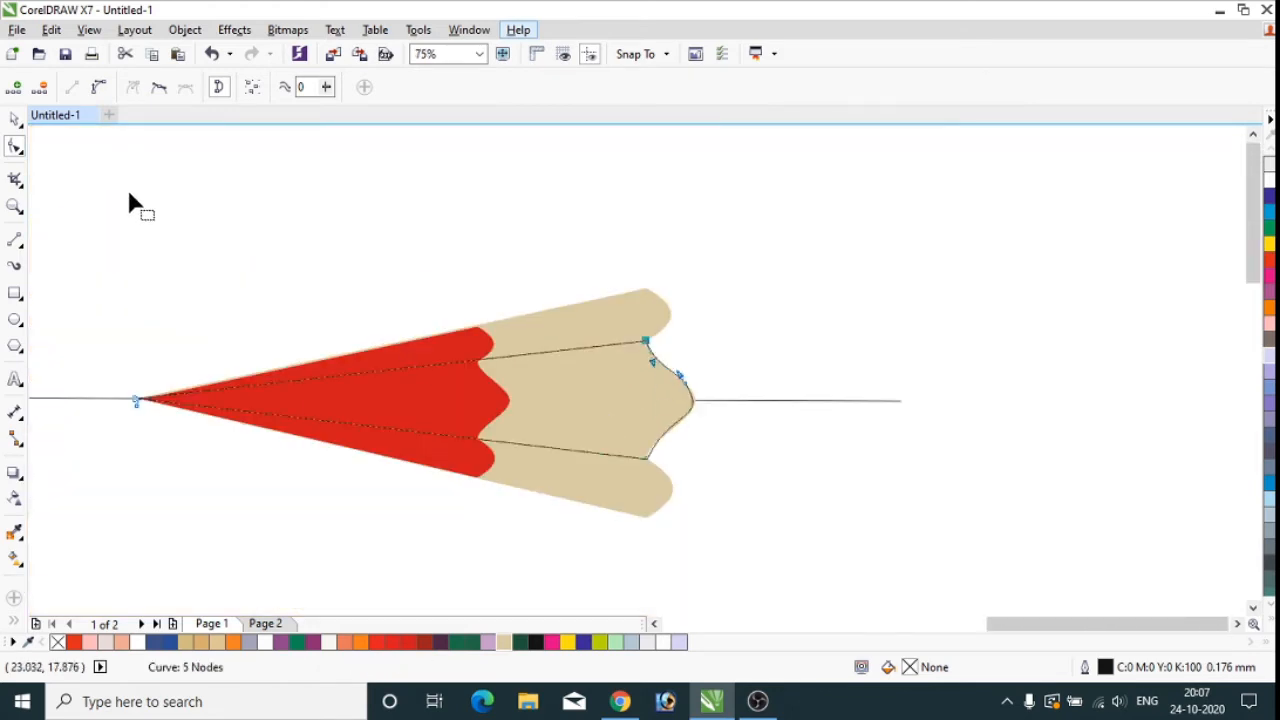
Step: Fill the inner shape along the middle of the wedge with white
click(14, 119)
click(573, 402)
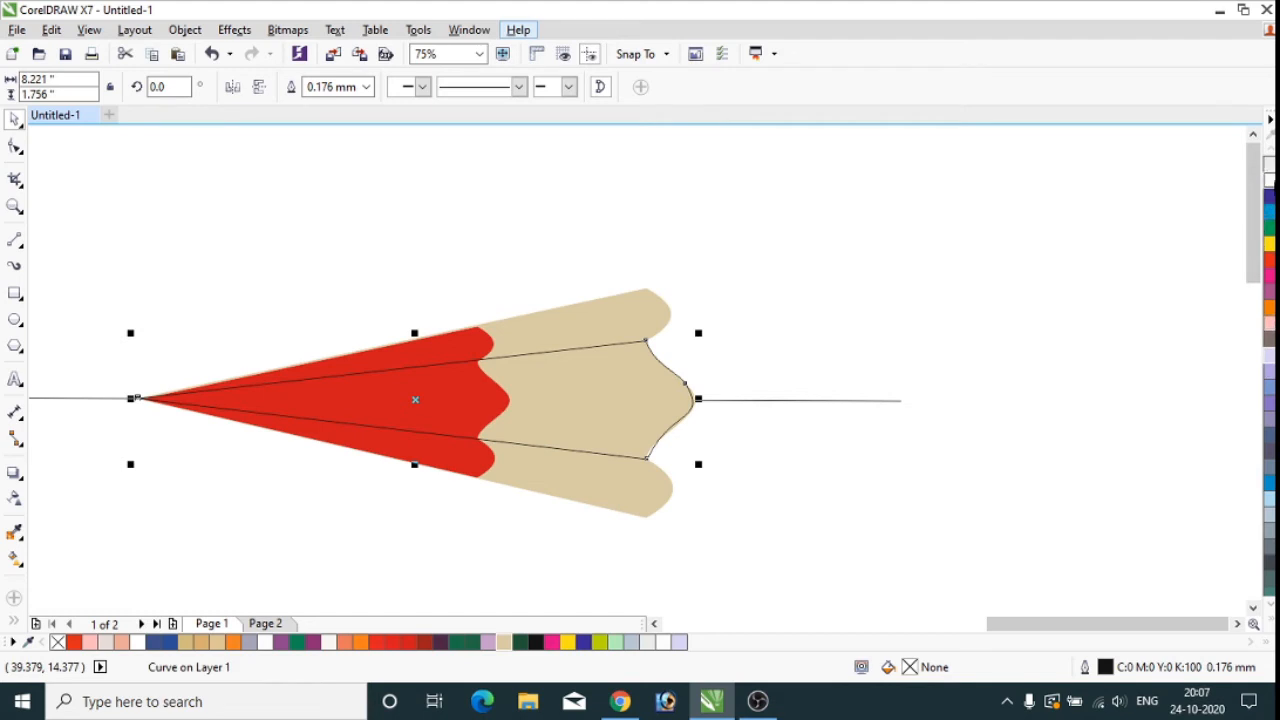
click(1269, 166)
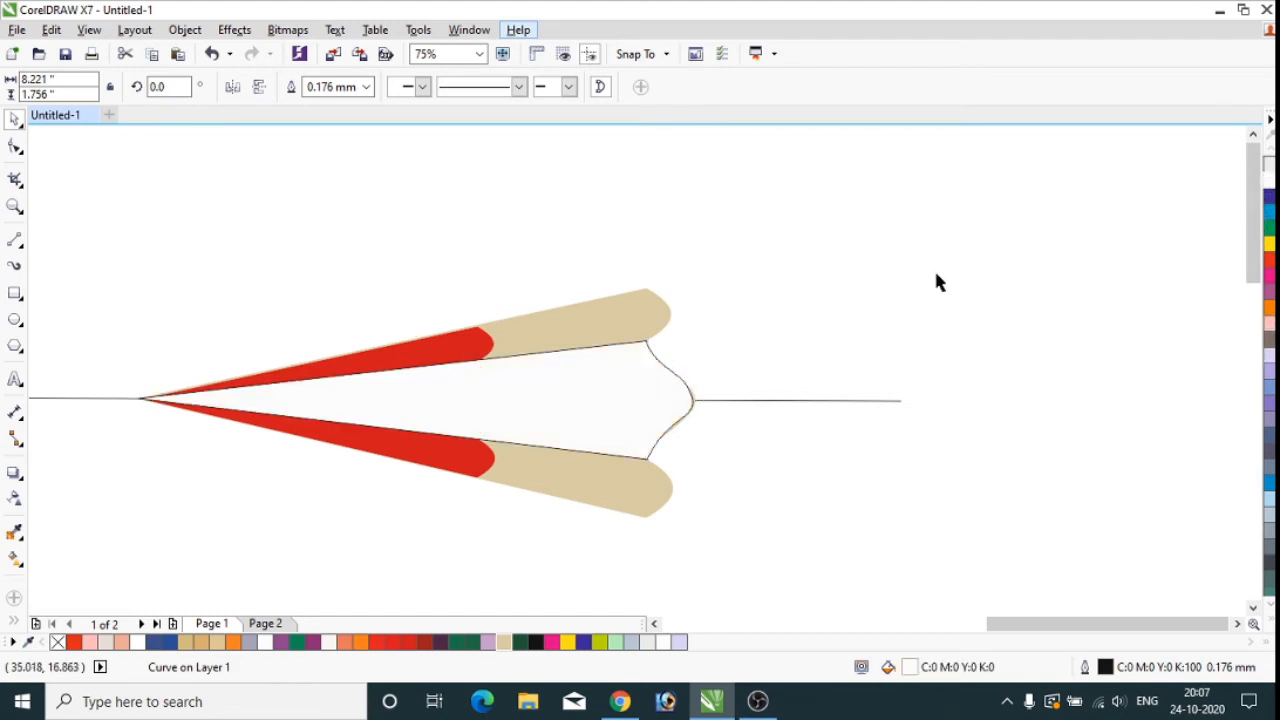
Step: Apply a uniform transparency of 67 to the white inner shape
click(16, 533)
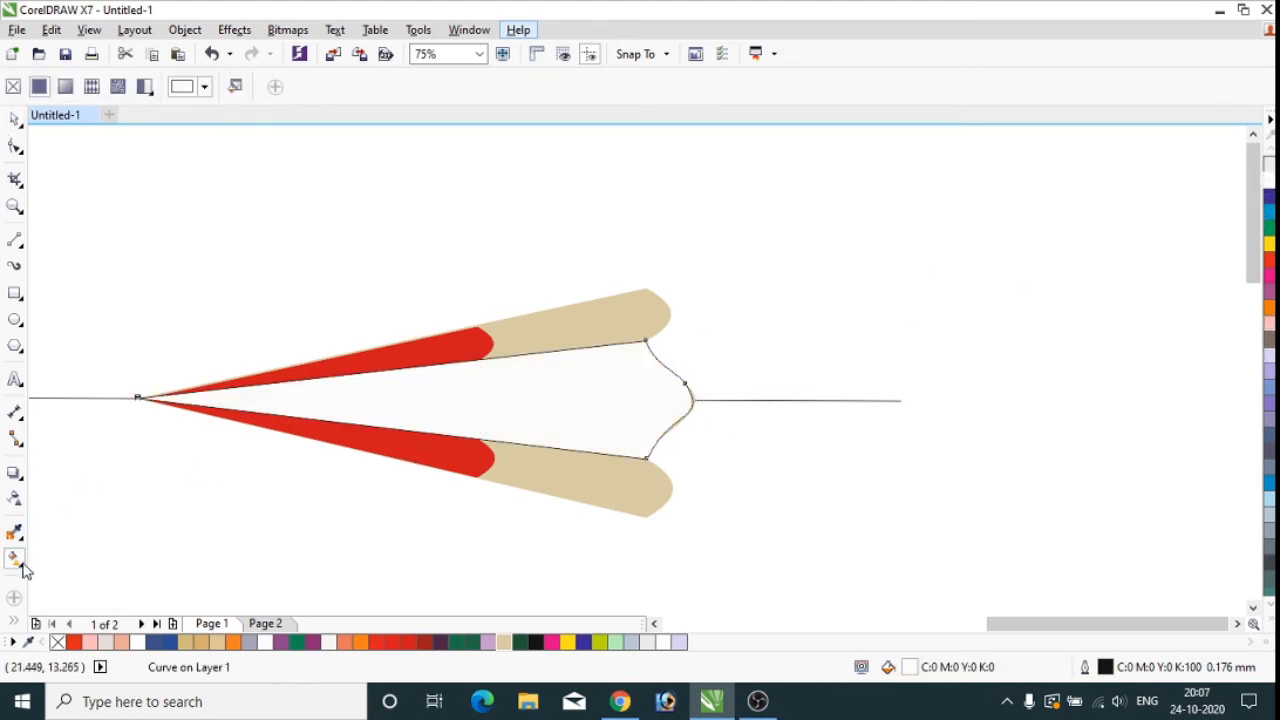
click(15, 497)
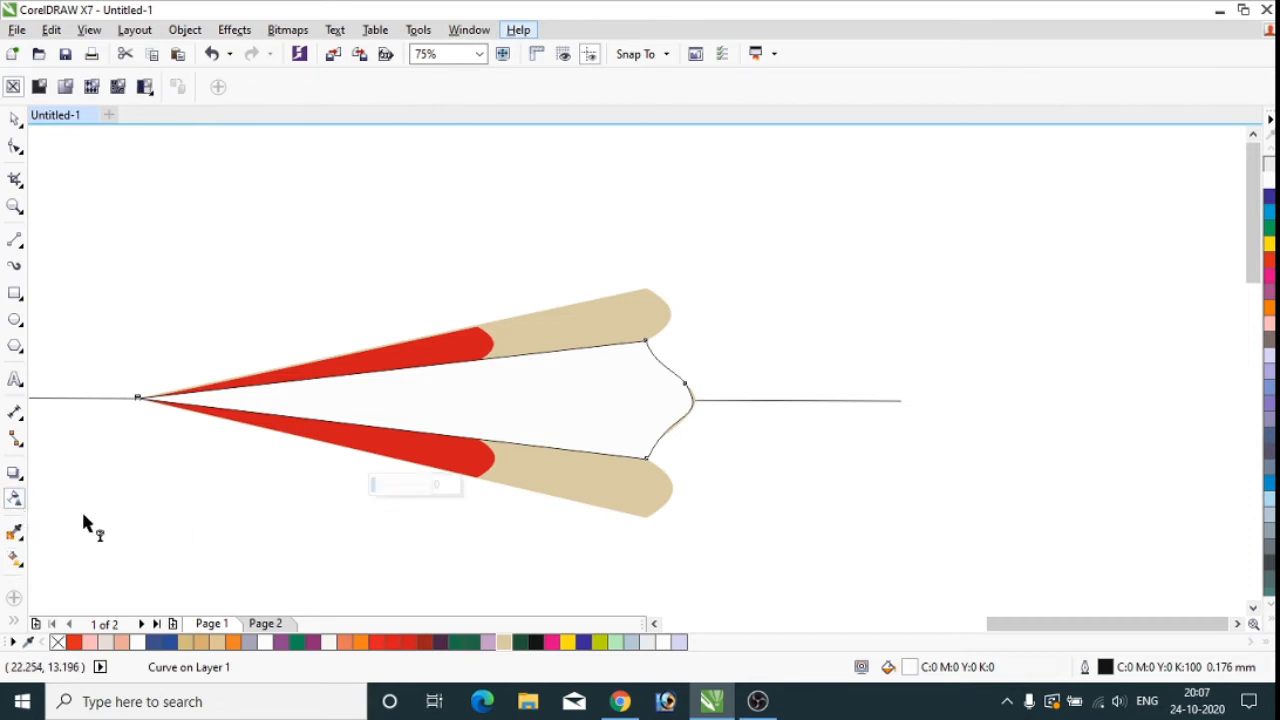
drag(373, 487, 420, 506)
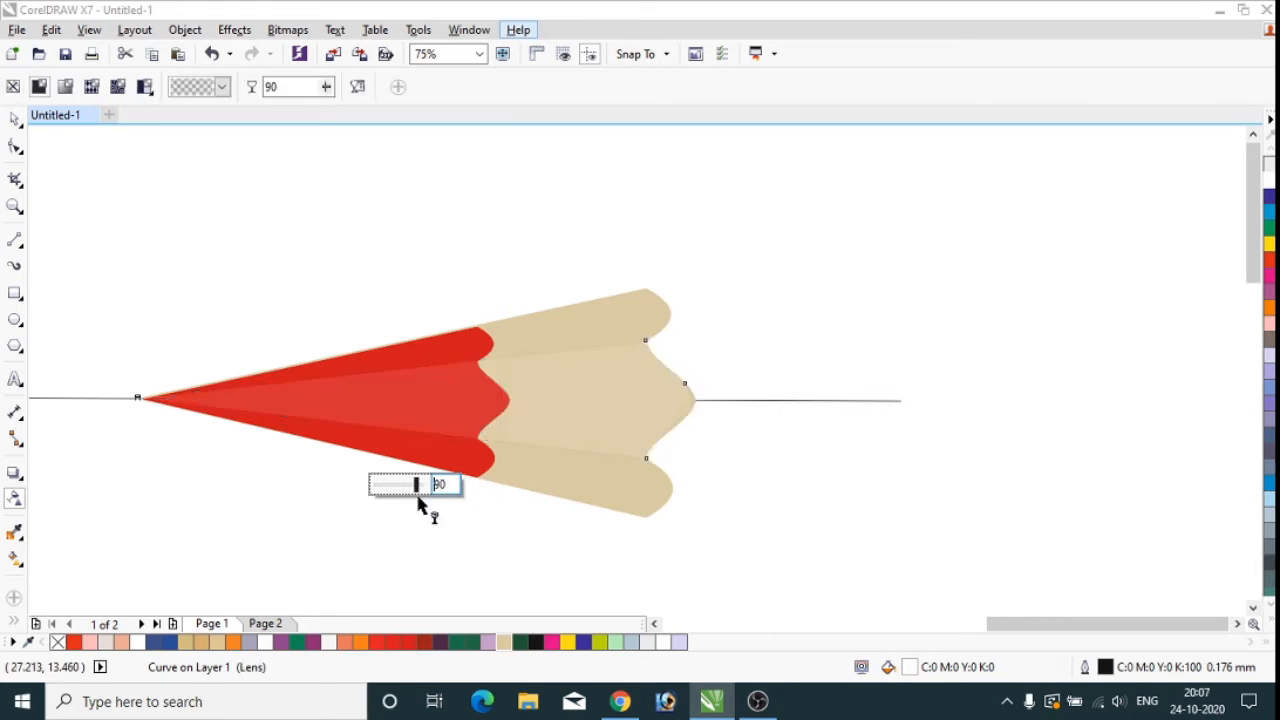
key(Return)
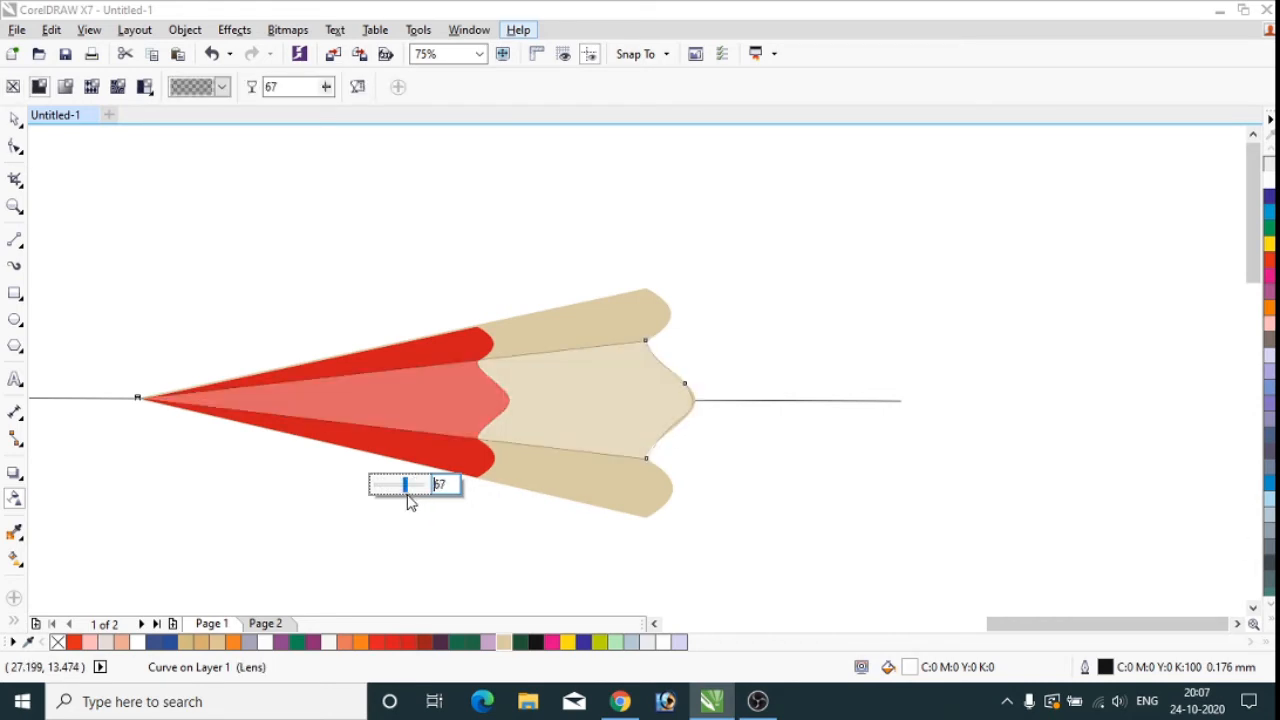
Step: Remove the black outline from the semi-transparent inner shape
scroll(500, 406, down, 2)
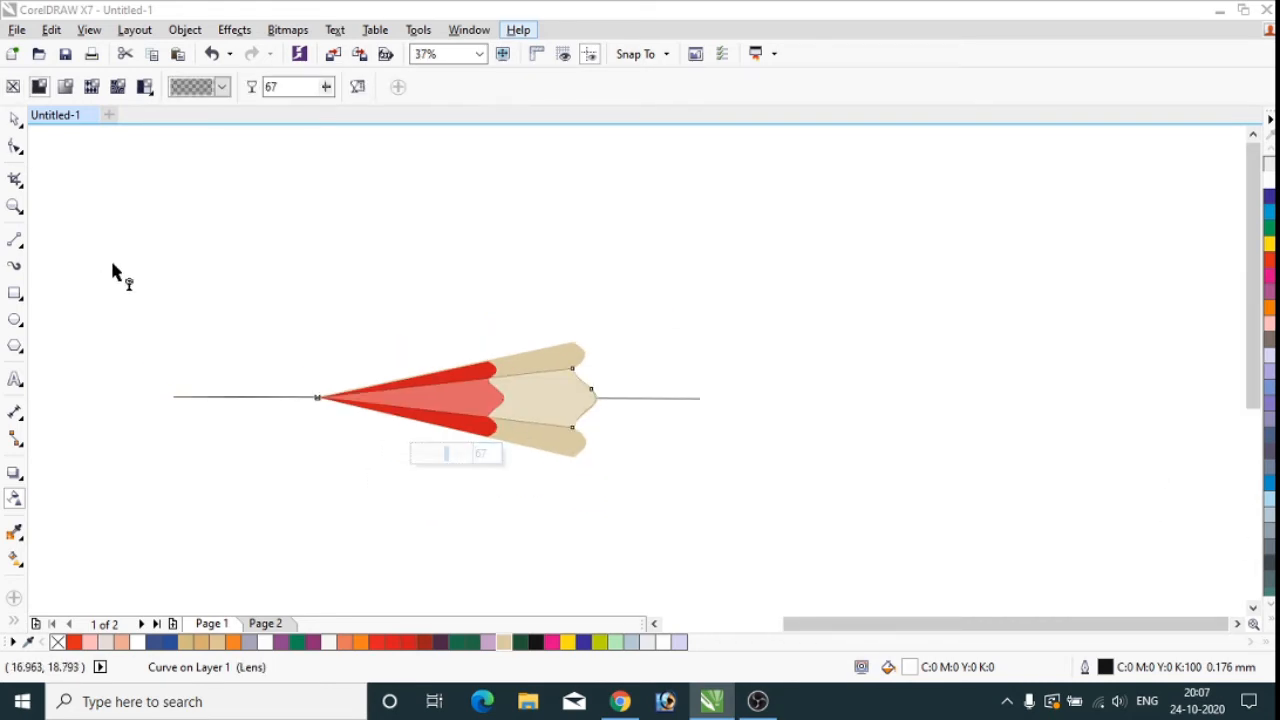
click(15, 118)
click(597, 463)
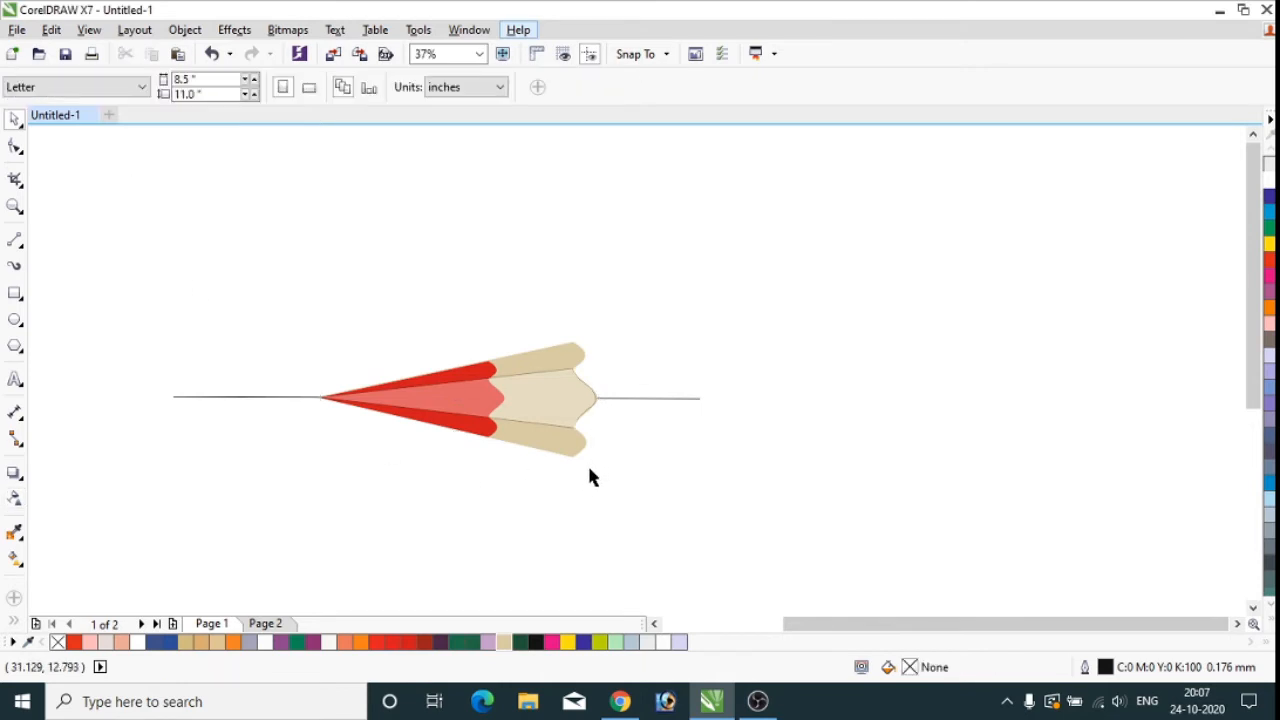
scroll(590, 477, up, 2)
click(529, 343)
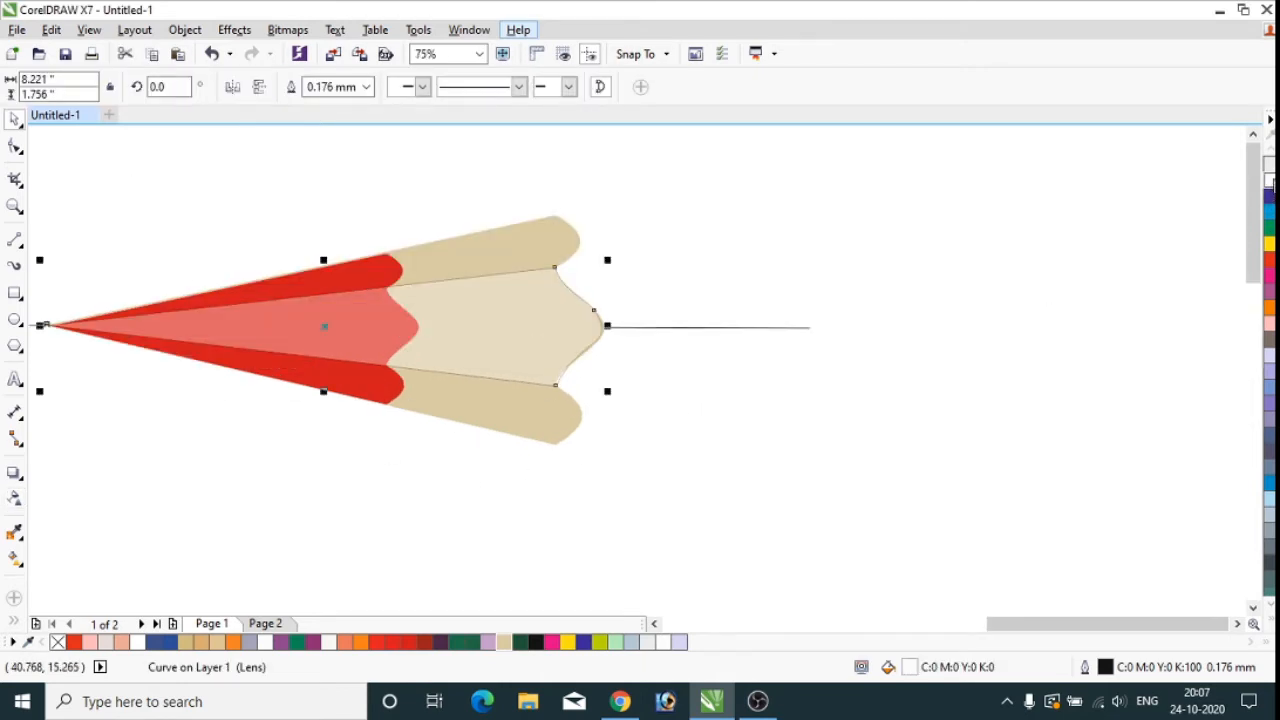
click(410, 424)
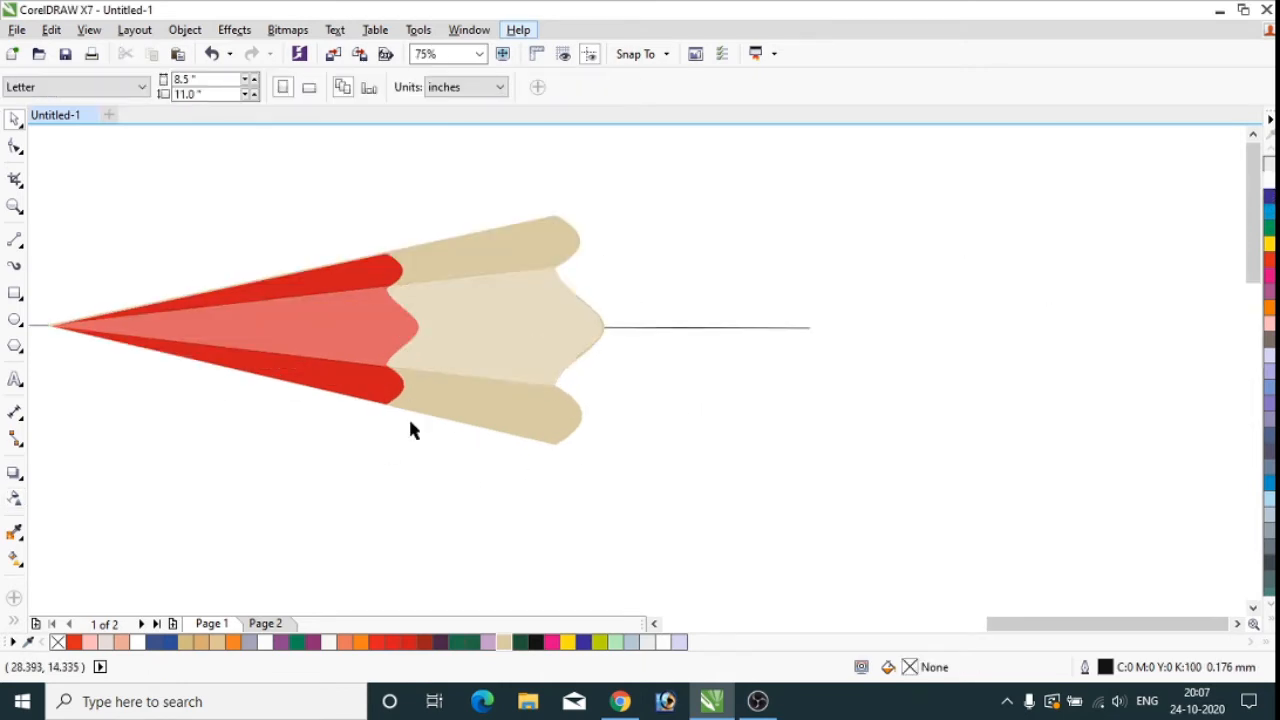
Step: Delete the horizontal guide line running through the wedge
click(658, 329)
key(Delete)
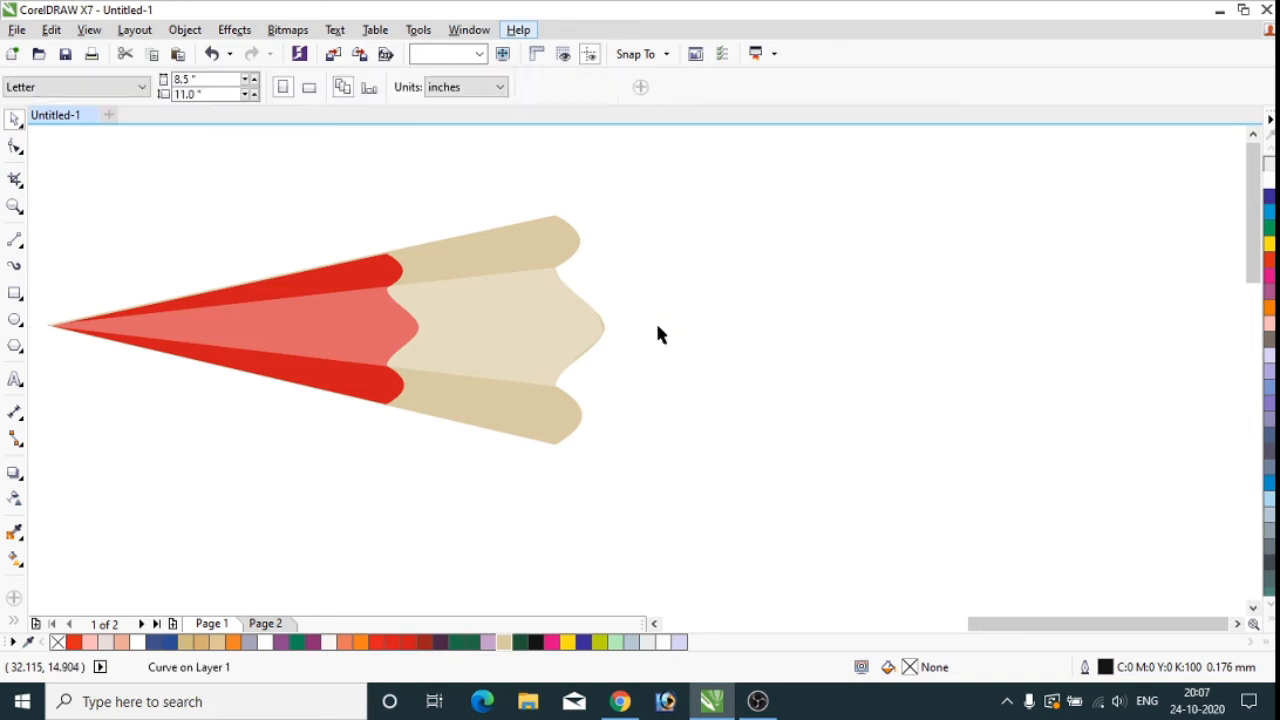
scroll(446, 323, down, 2)
scroll(446, 330, up, 2)
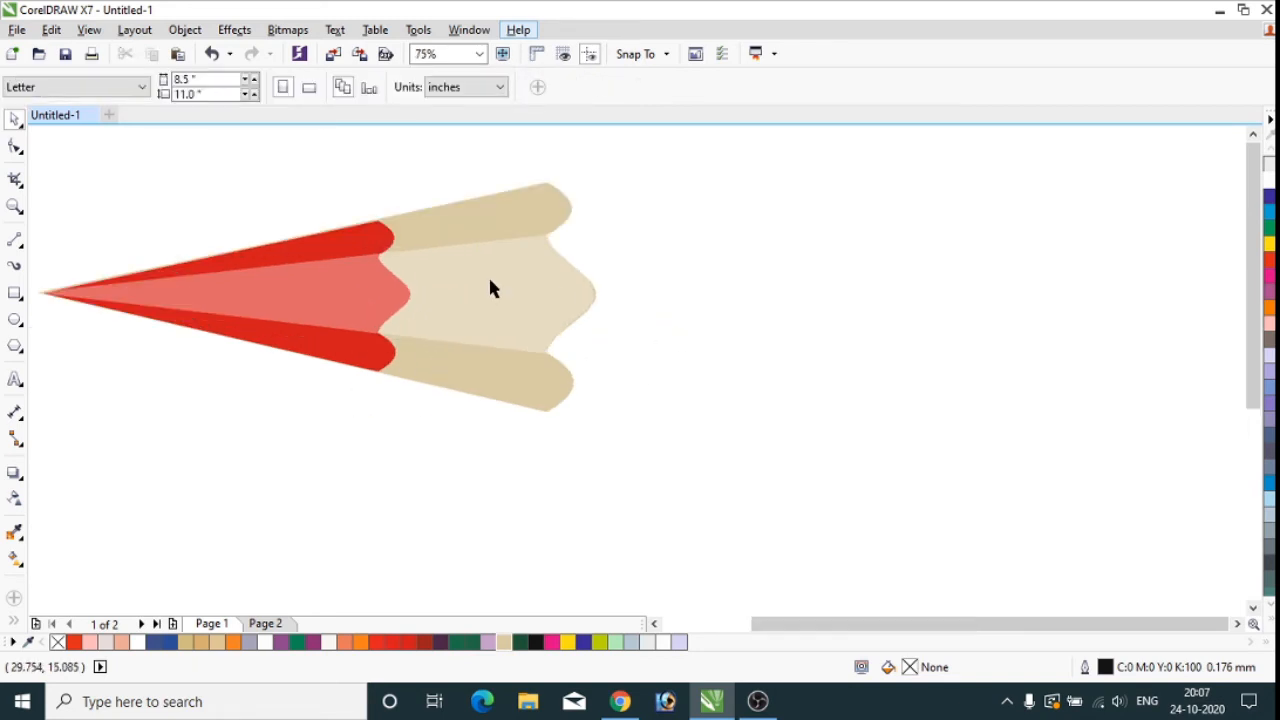
Step: Examine how the beige, red and translucent layers meet at the wedge's pointed tip and as a whole
scroll(490, 287, down, 2)
scroll(440, 332, up, 2)
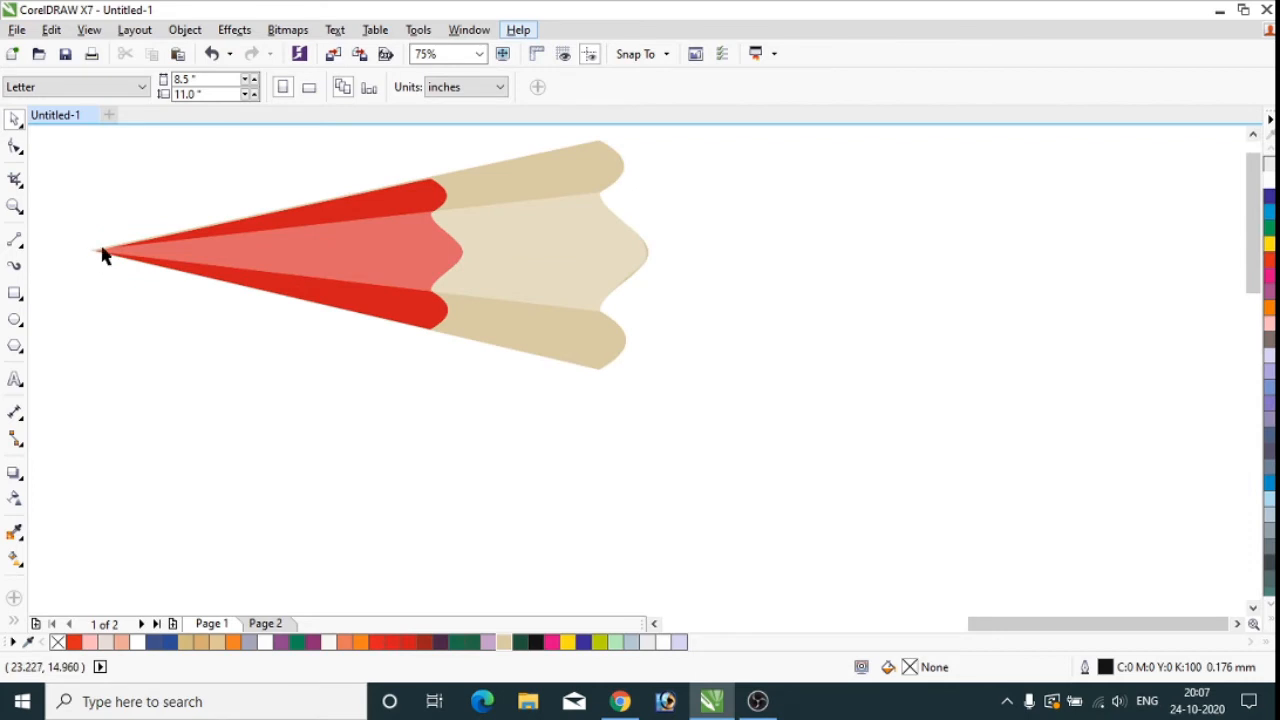
scroll(110, 260, up, 2)
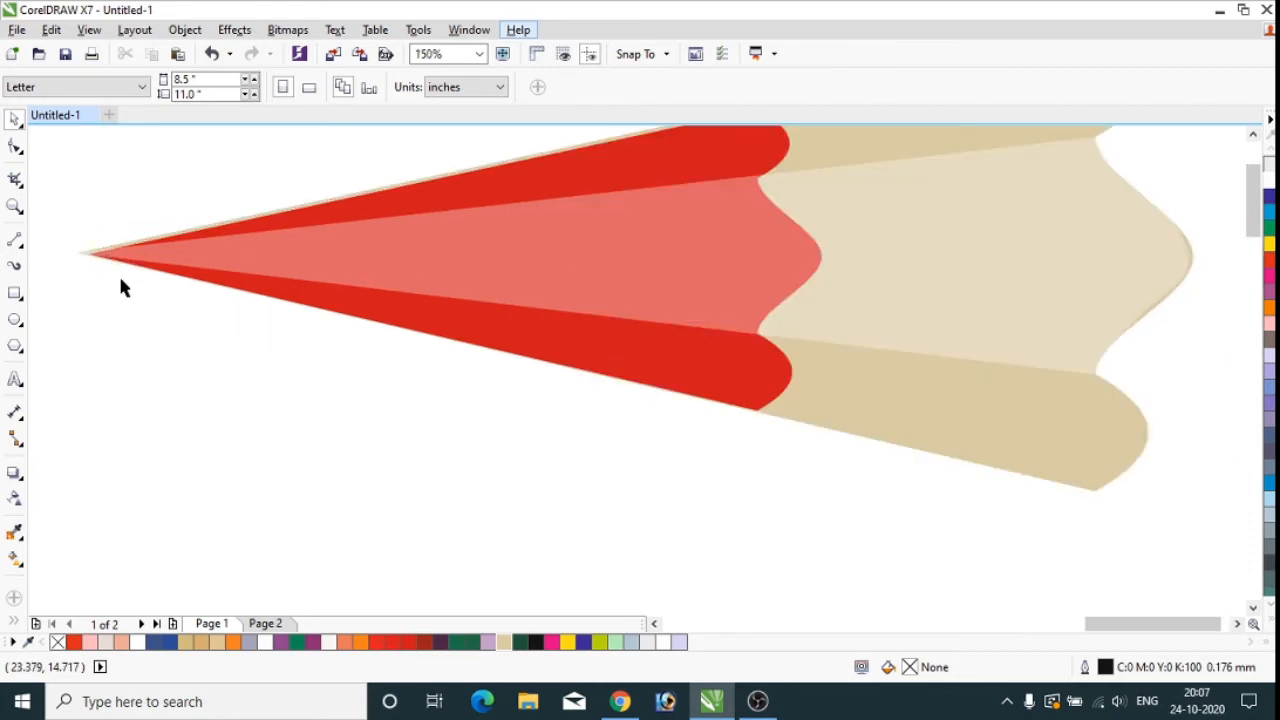
scroll(98, 252, up, 4)
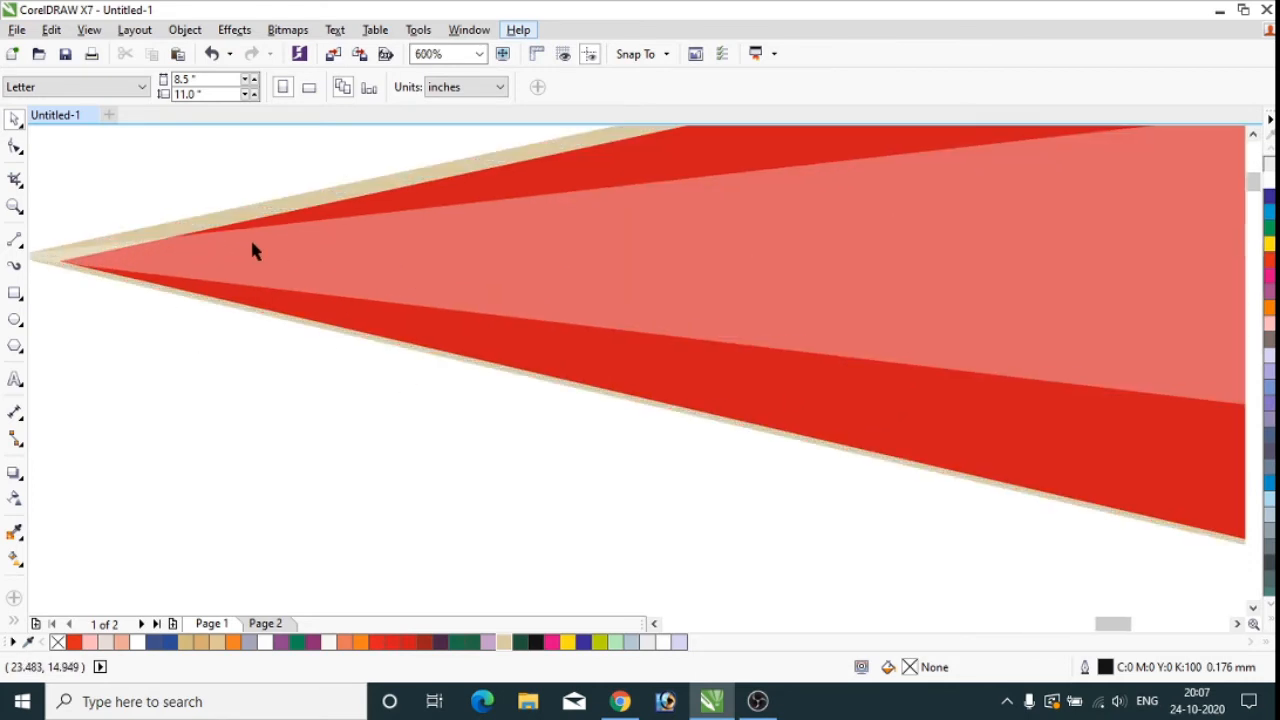
scroll(262, 240, down, 6)
scroll(440, 245, down, 4)
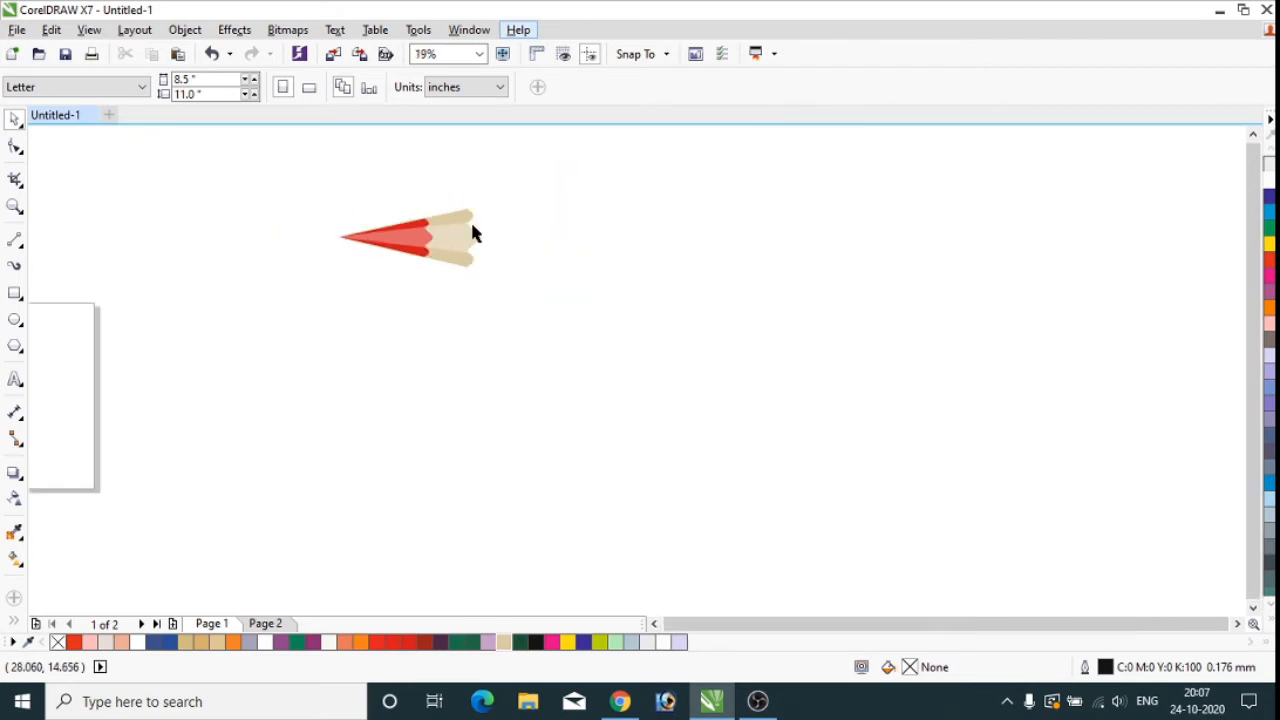
scroll(484, 210, up, 4)
scroll(495, 330, down, 2)
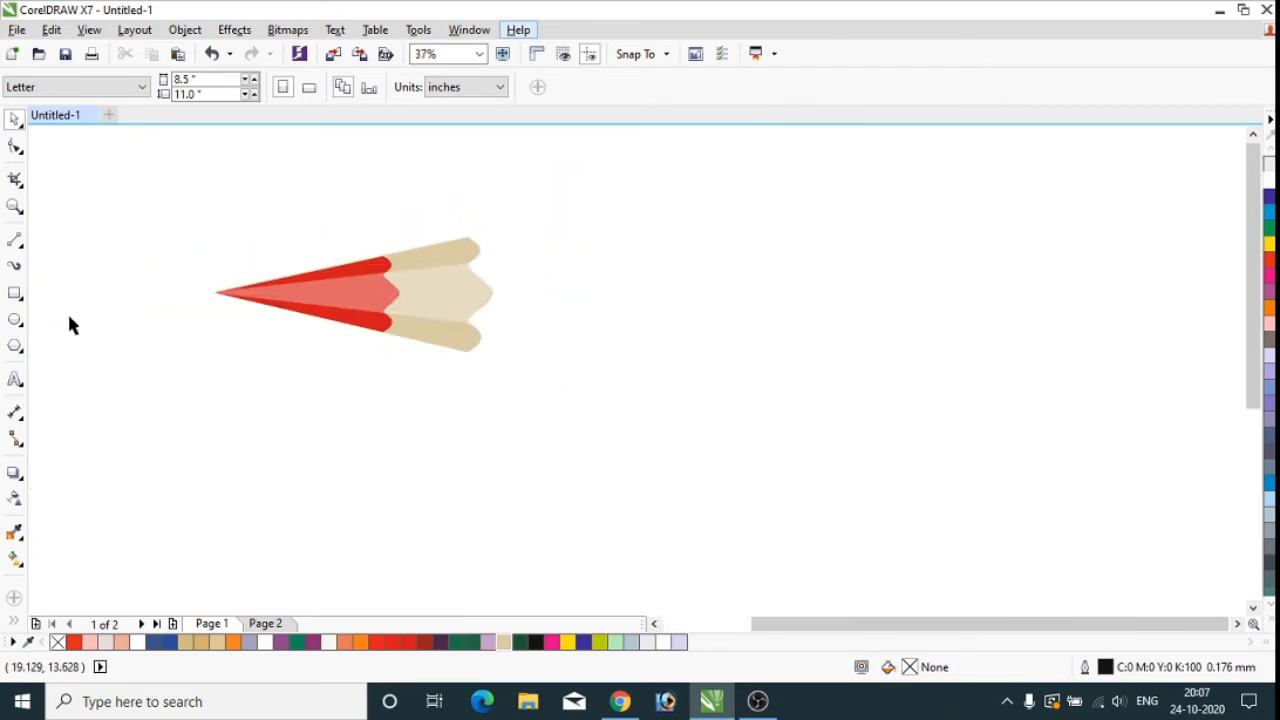
Step: Draw a long rectangle about 20 by 1.8 inches extending horizontally from the two notches of the beige wedge
click(15, 293)
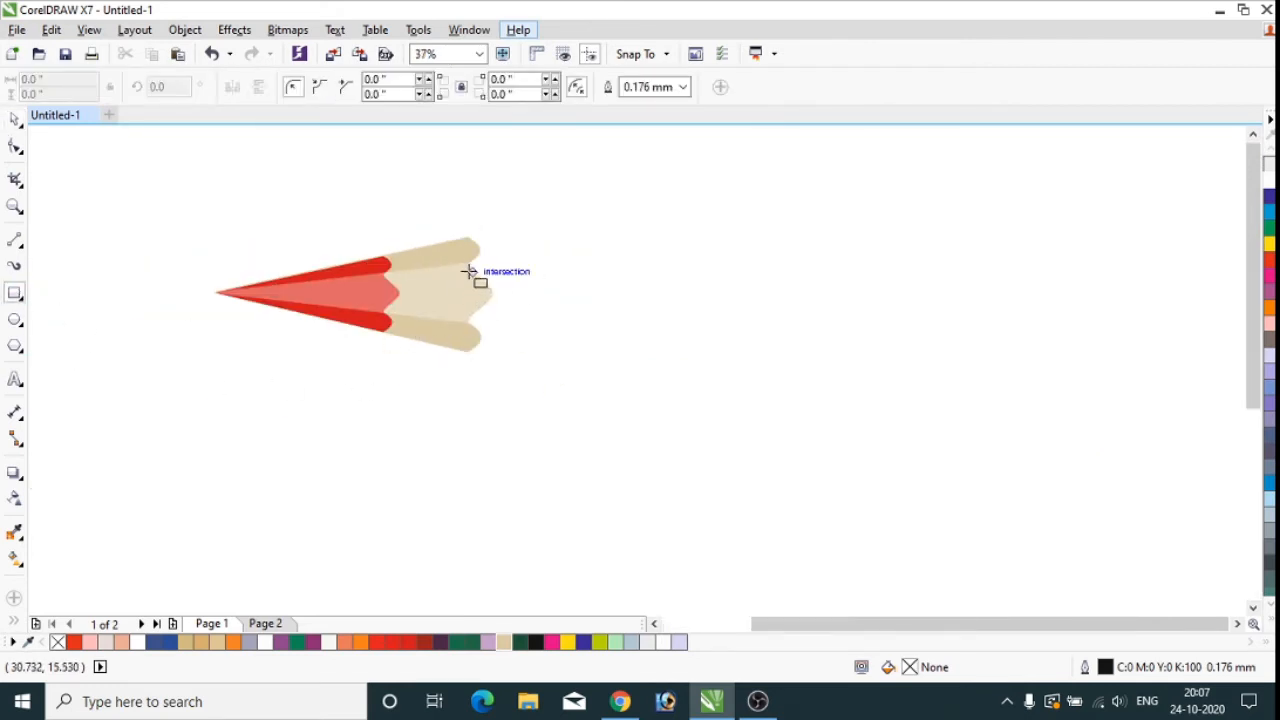
mouse_move(468, 264)
mouse_down()
mouse_move(484, 321)
mouse_move(1151, 340)
mouse_move(1143, 323)
mouse_up()
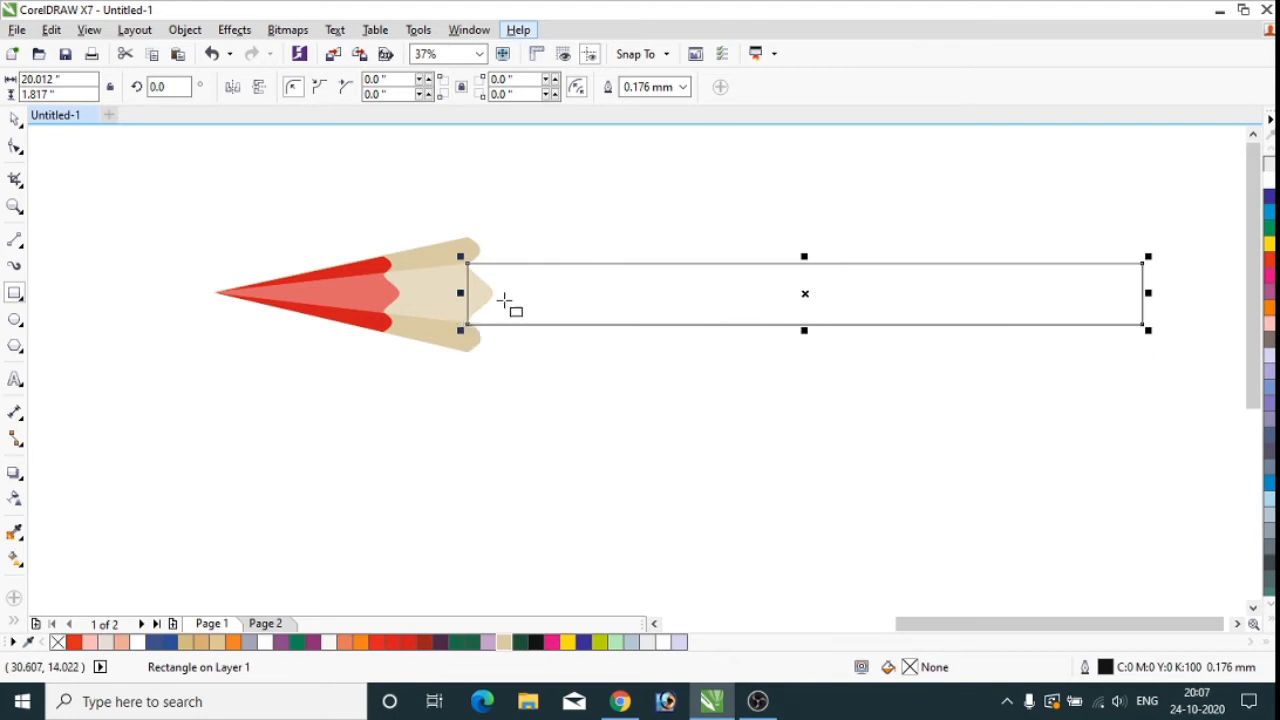
Step: Convert the rectangle to curves and move its lower corner node at the wedge onto the lower beige notch
scroll(505, 302, up, 3)
scroll(400, 323, down, 1)
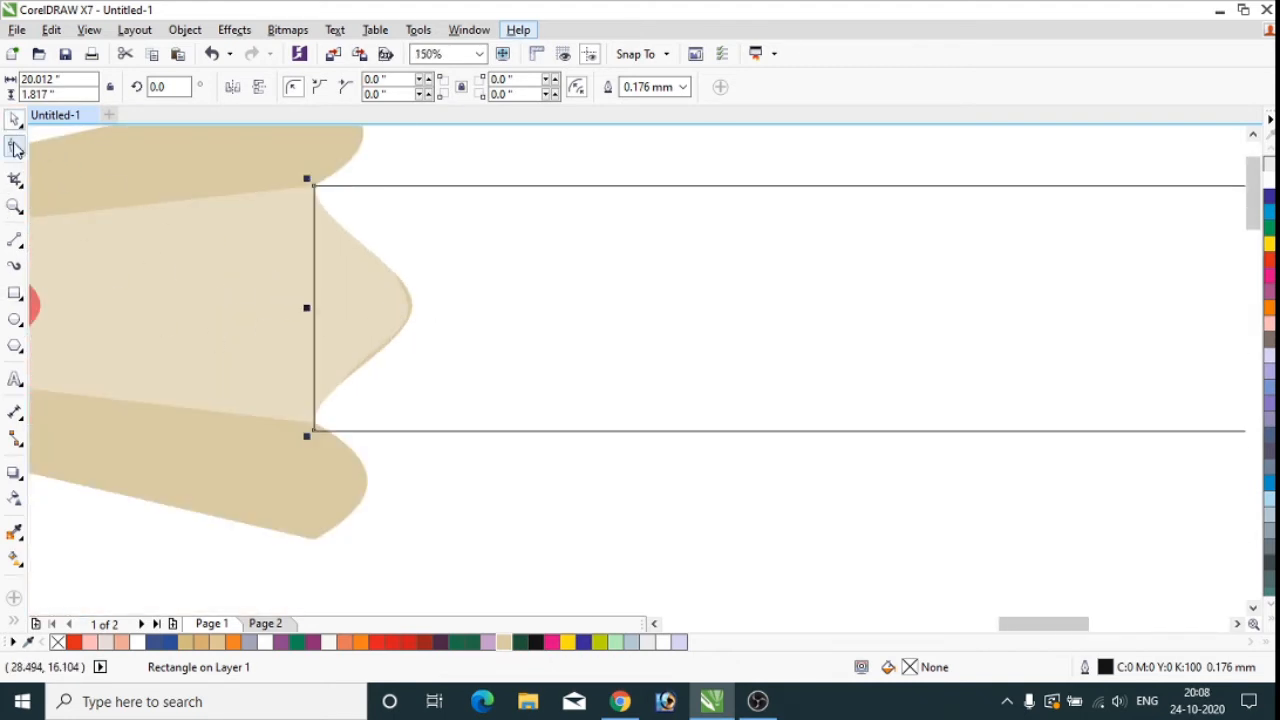
click(15, 148)
right_click(315, 436)
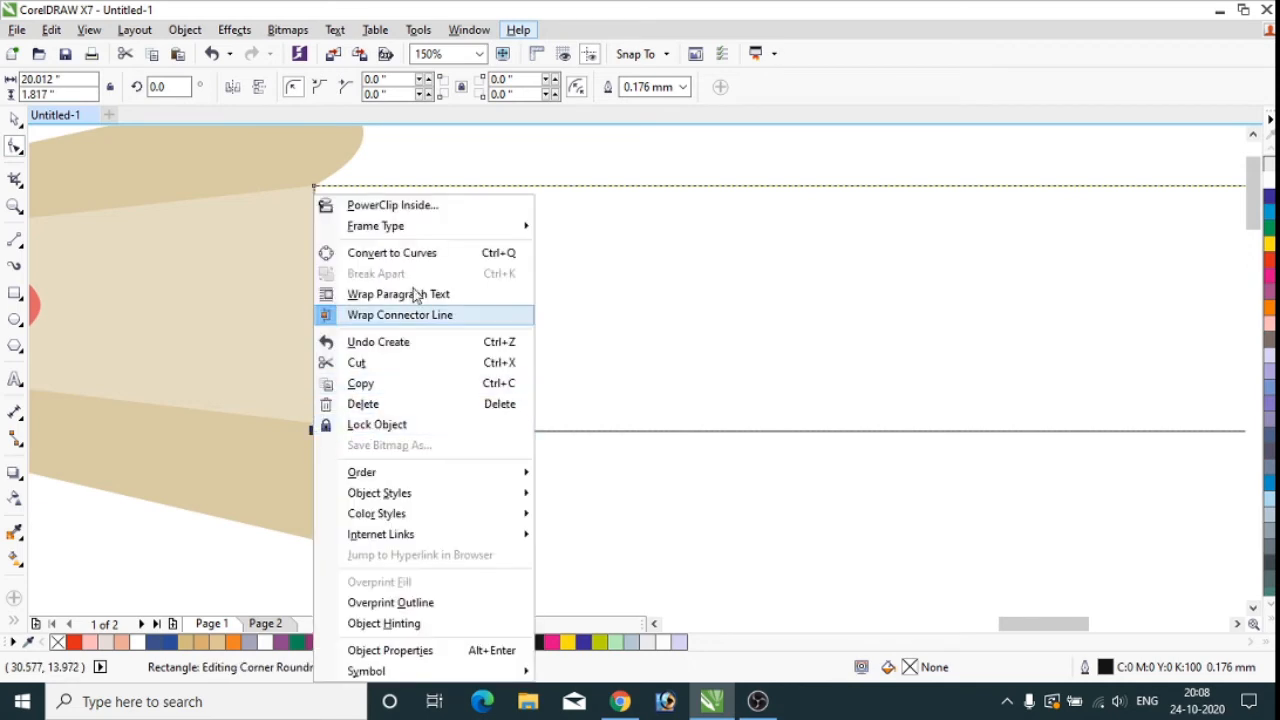
click(403, 254)
click(316, 433)
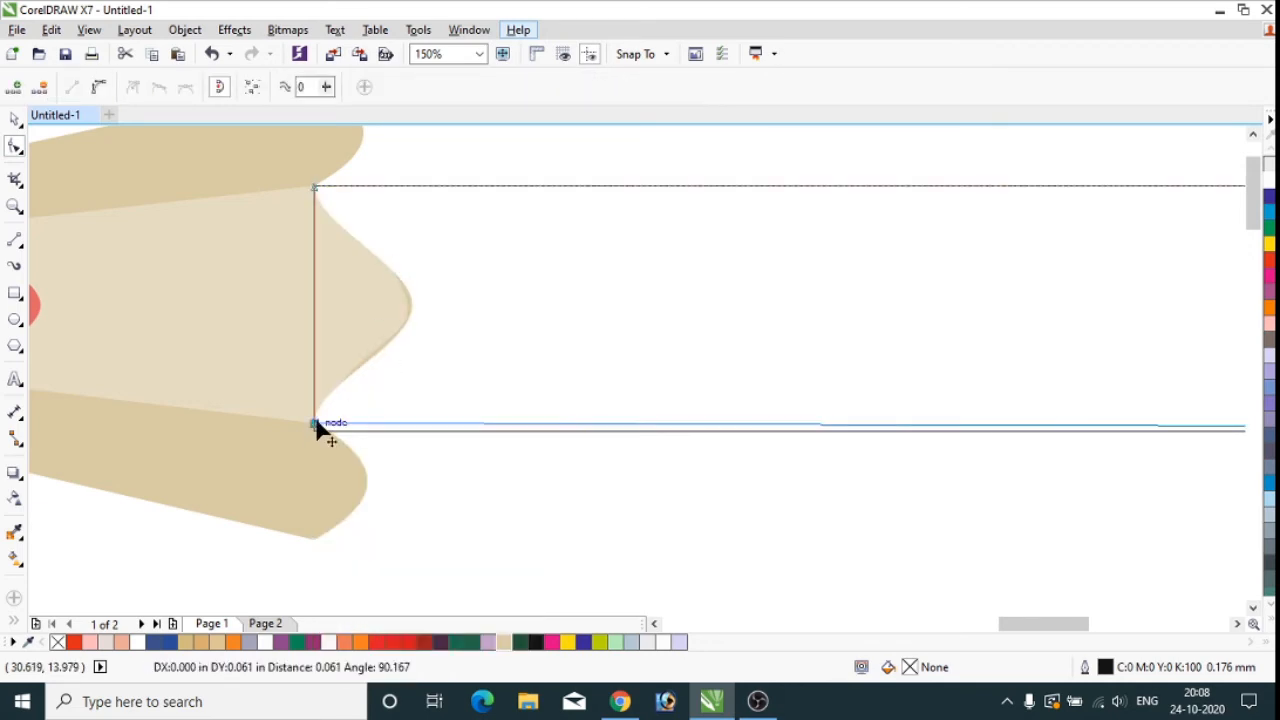
scroll(315, 431, up, 3)
scroll(315, 430, down, 6)
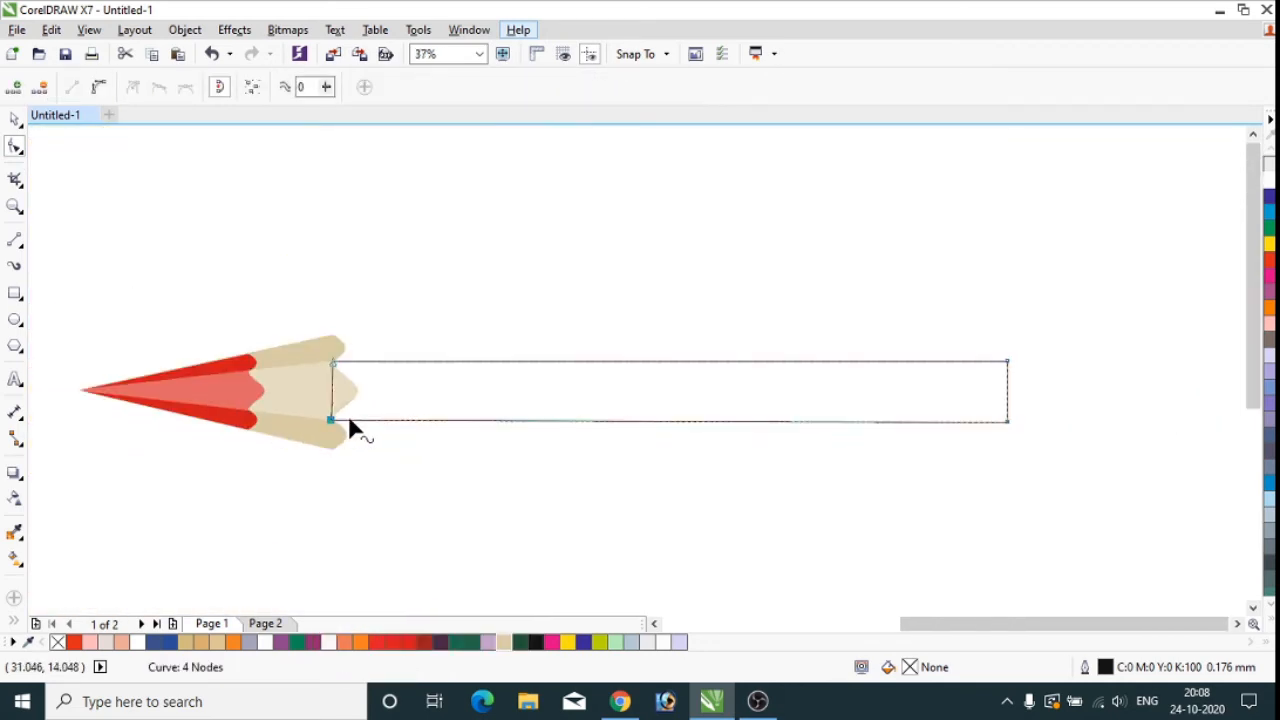
scroll(333, 370, up, 5)
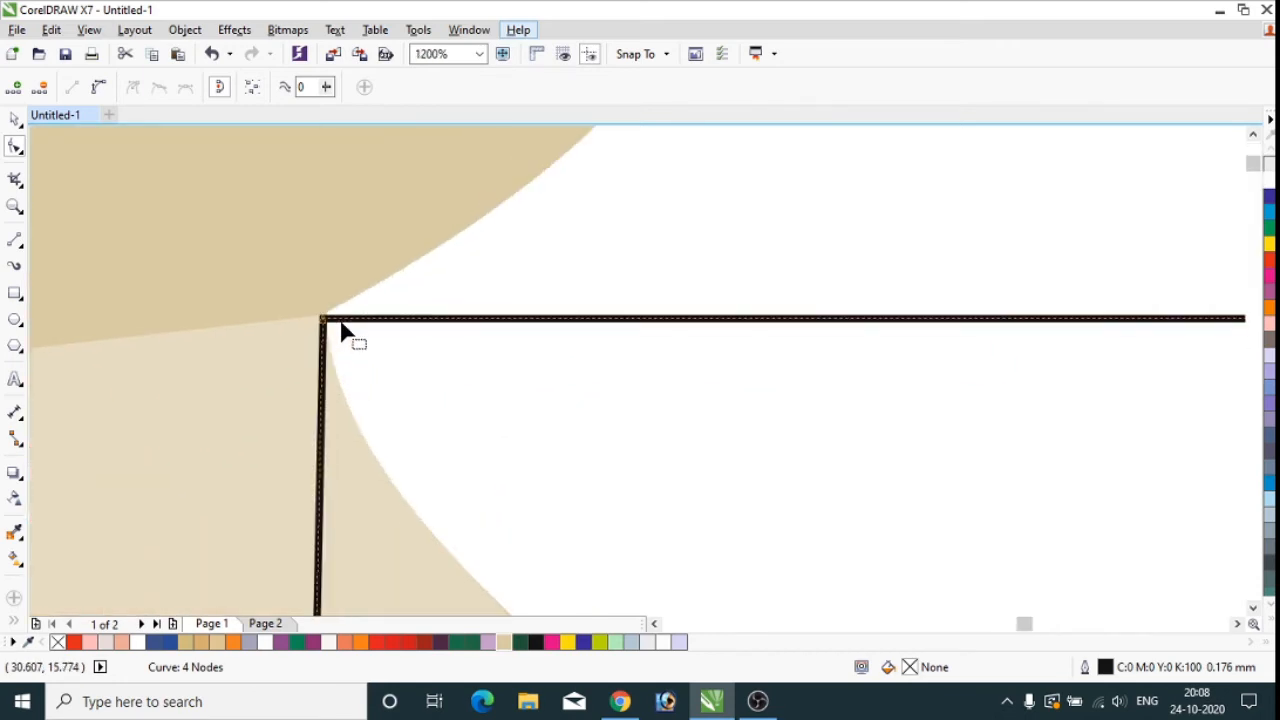
scroll(390, 318, down, 5)
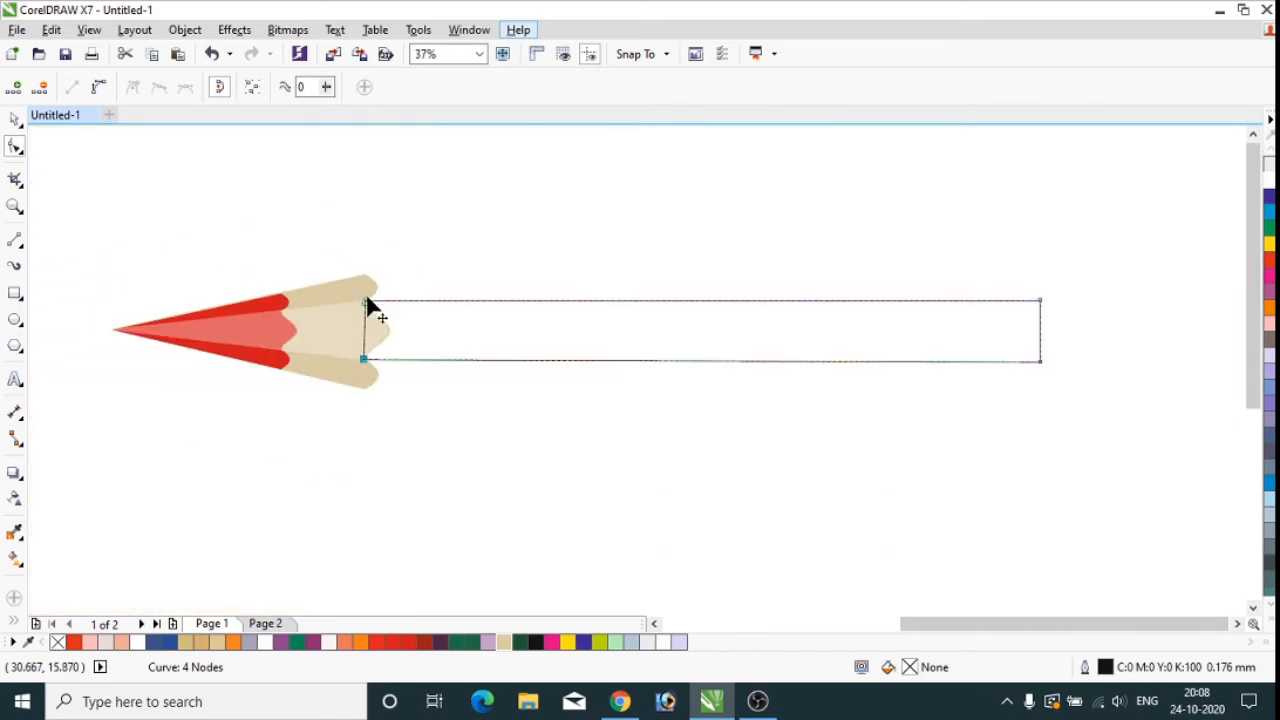
Step: Fill the long bar with red (R217 G26 B33)
click(15, 120)
click(101, 138)
click(540, 328)
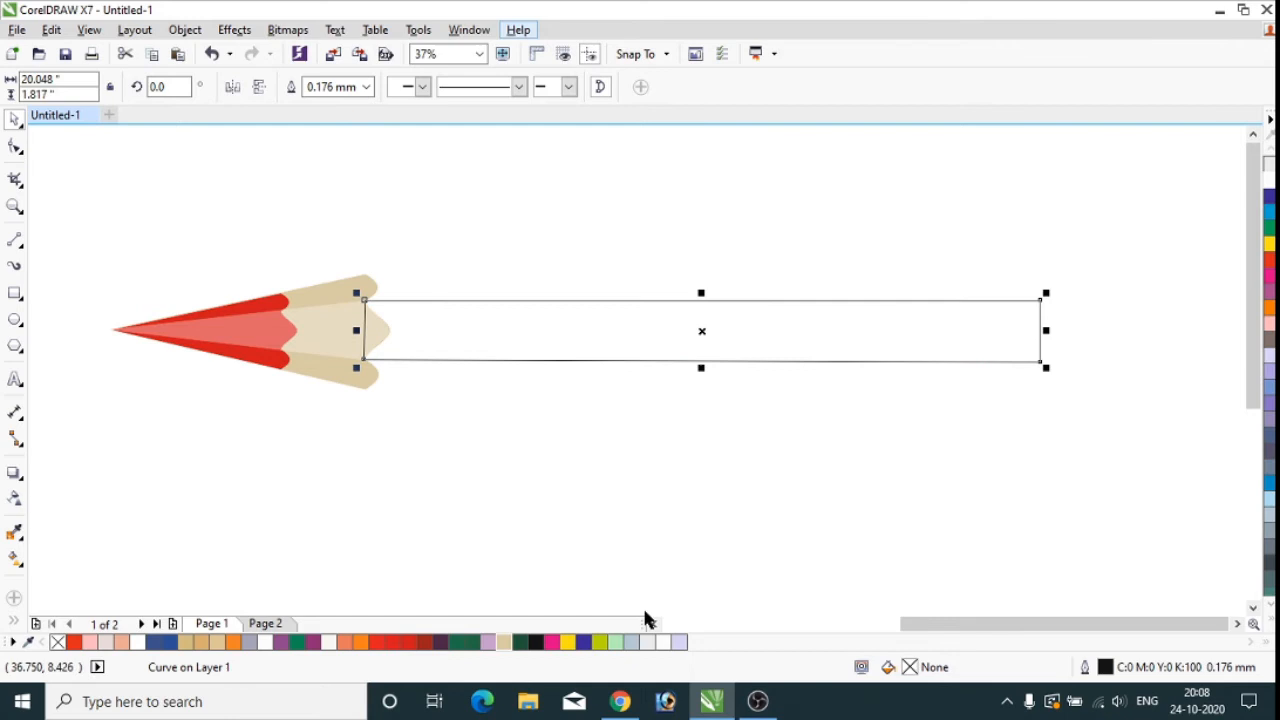
click(393, 642)
Step: Set the red bar's outline colour to Powder Blue and keep the bar selected
click(446, 306)
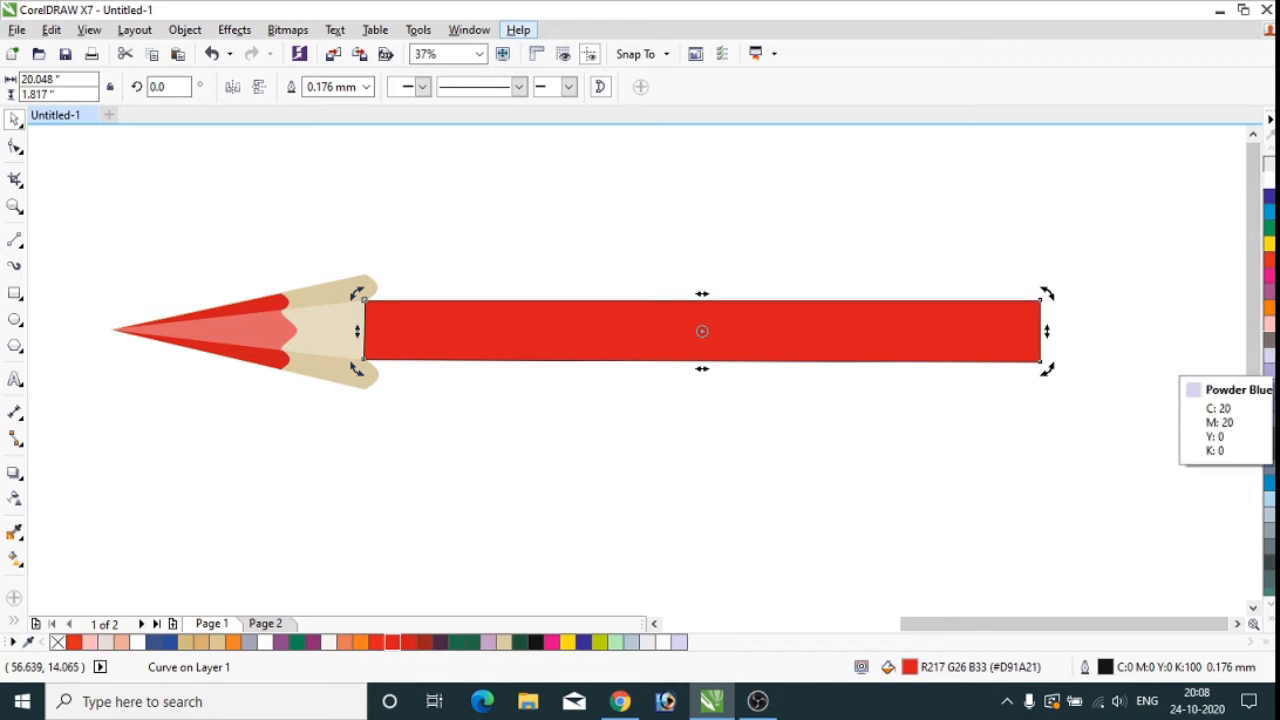
right_click(1268, 360)
click(878, 462)
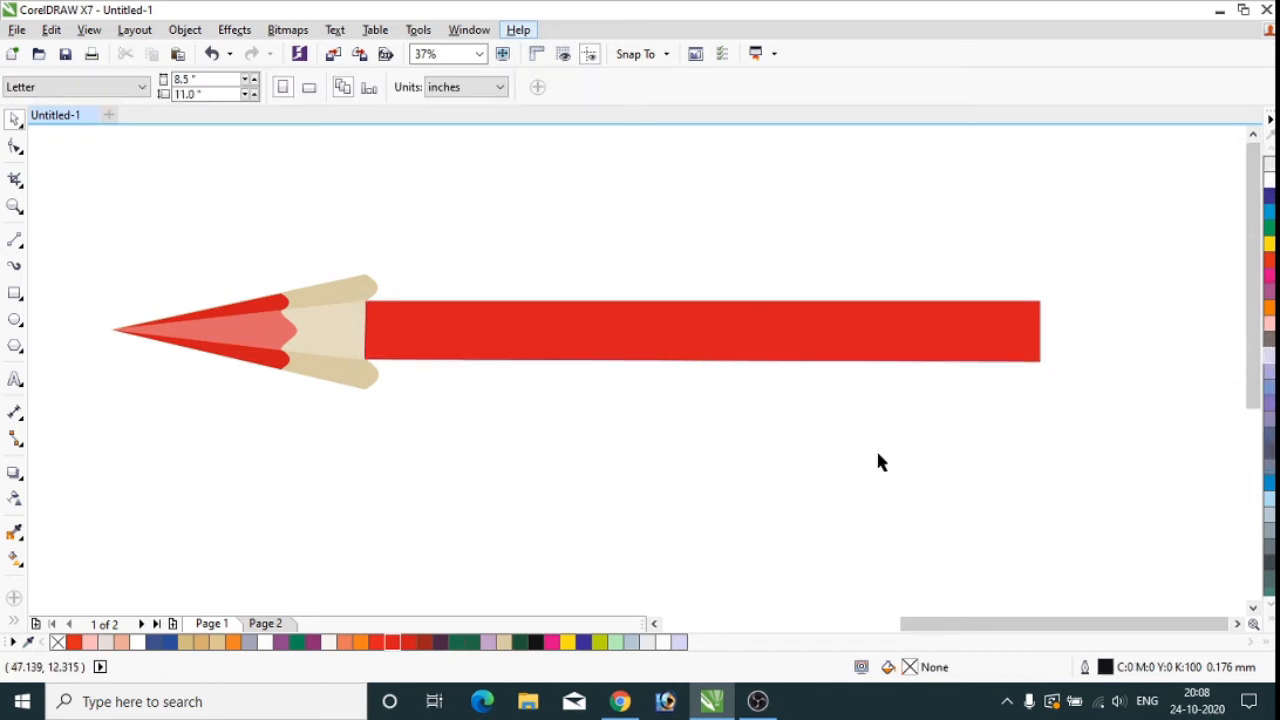
click(741, 360)
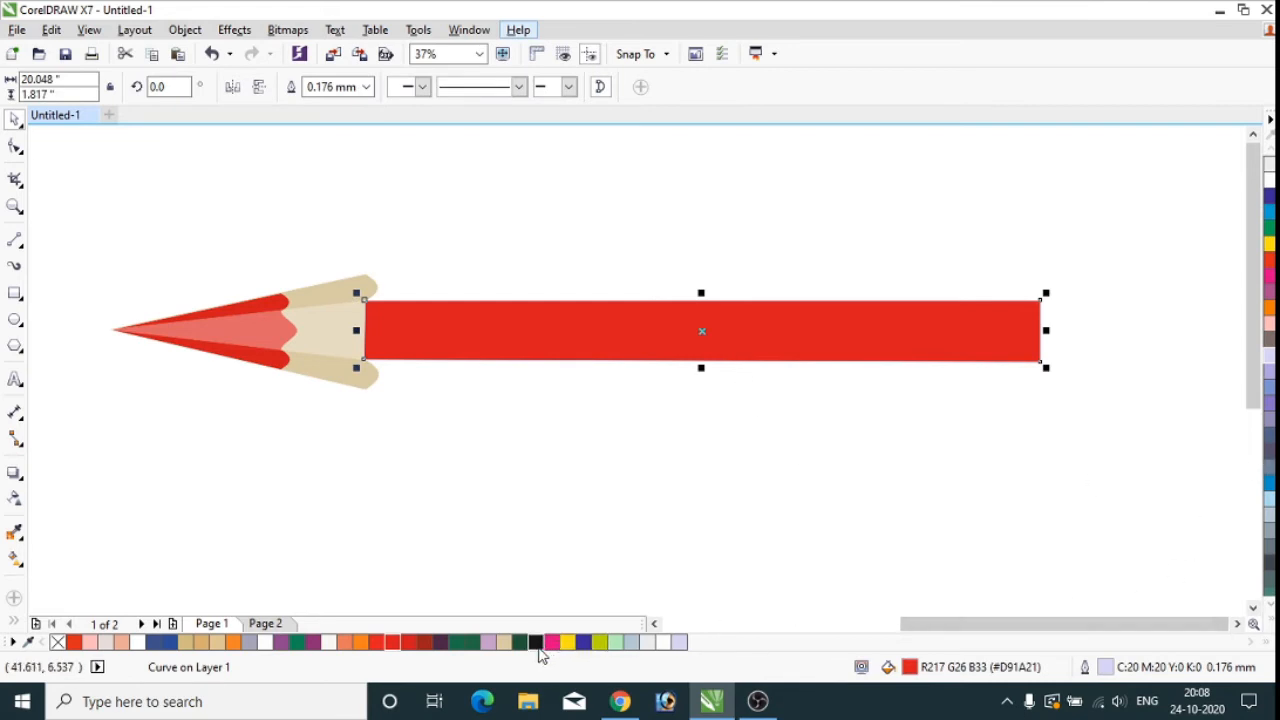
Step: Set the red bar's outline colour to black (C0 M0 Y0 K100)
right_click(537, 643)
click(535, 515)
click(666, 318)
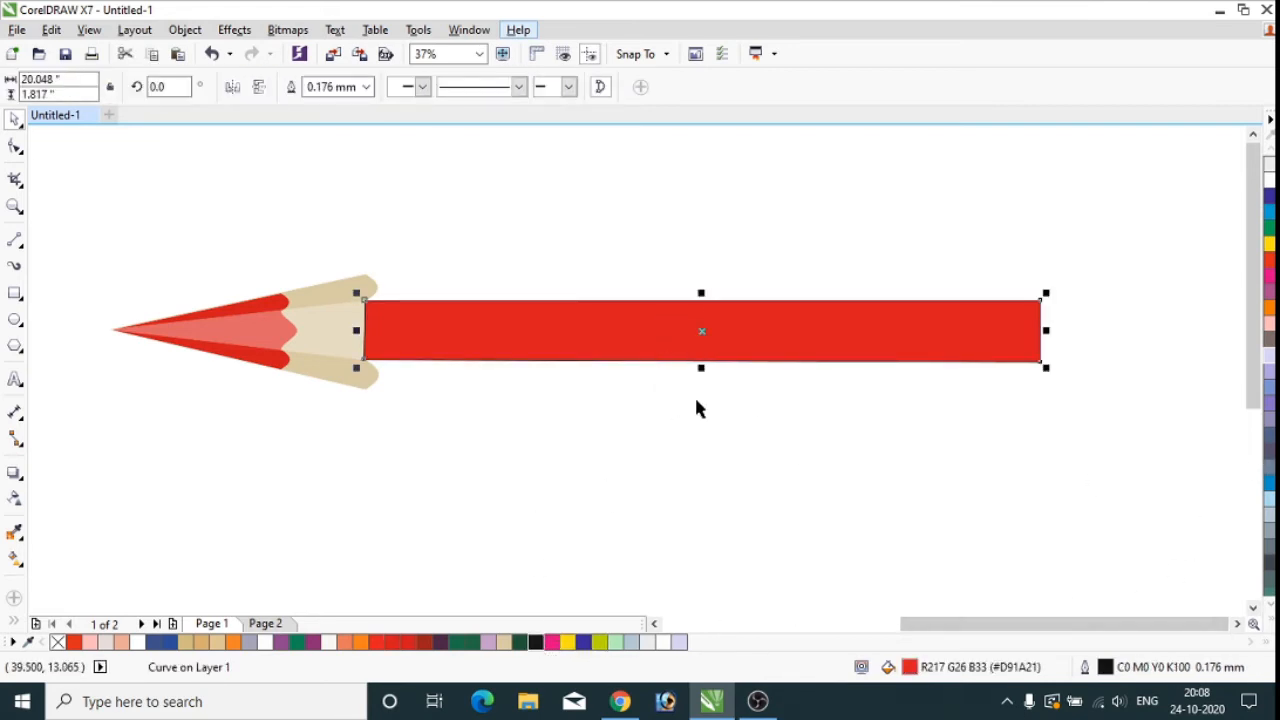
Step: Send the red bar behind the pencil tip shapes so the beige wedge's scalloped end overlaps it
scroll(677, 317, up, 2)
scroll(592, 317, down, 2)
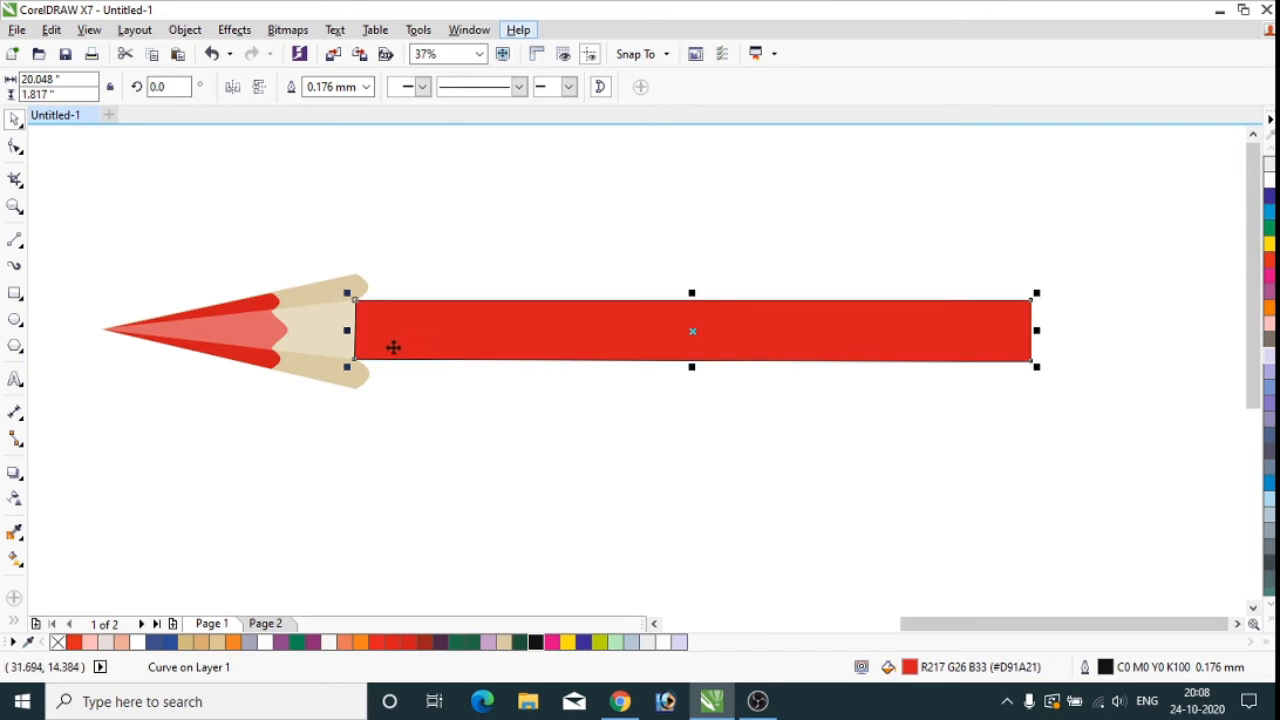
scroll(393, 347, up, 2)
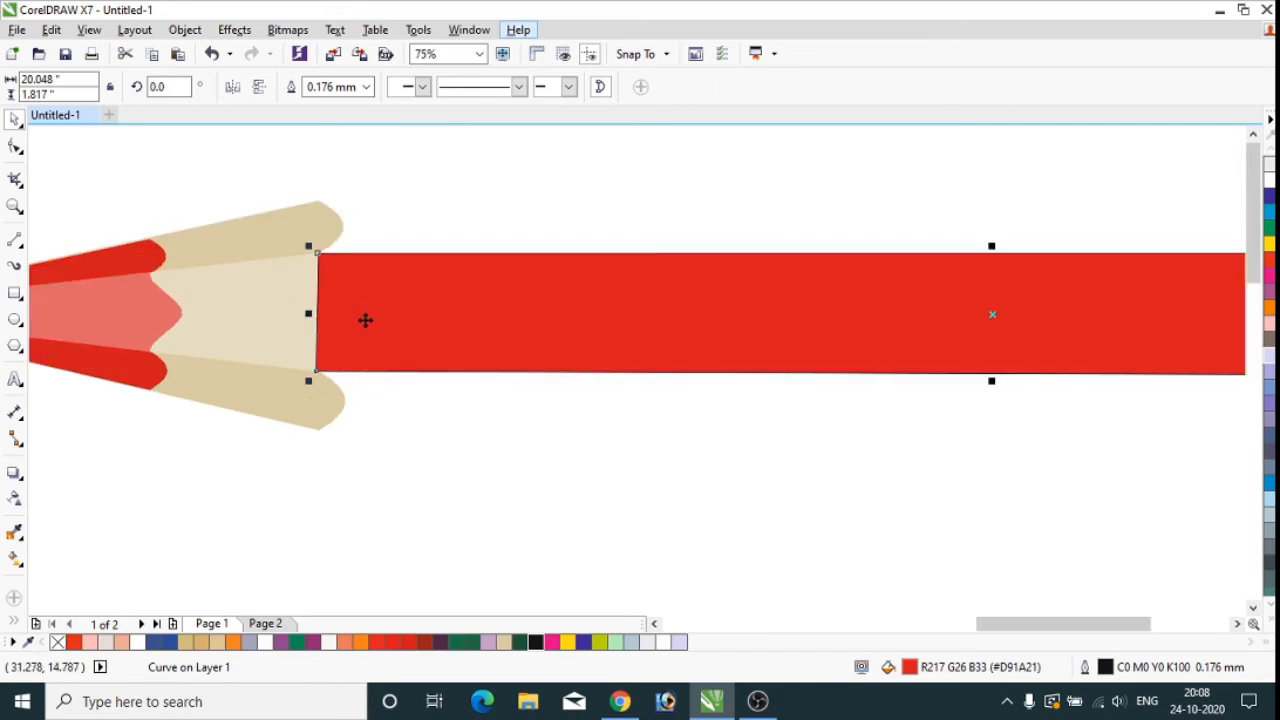
drag(365, 320, 366, 328)
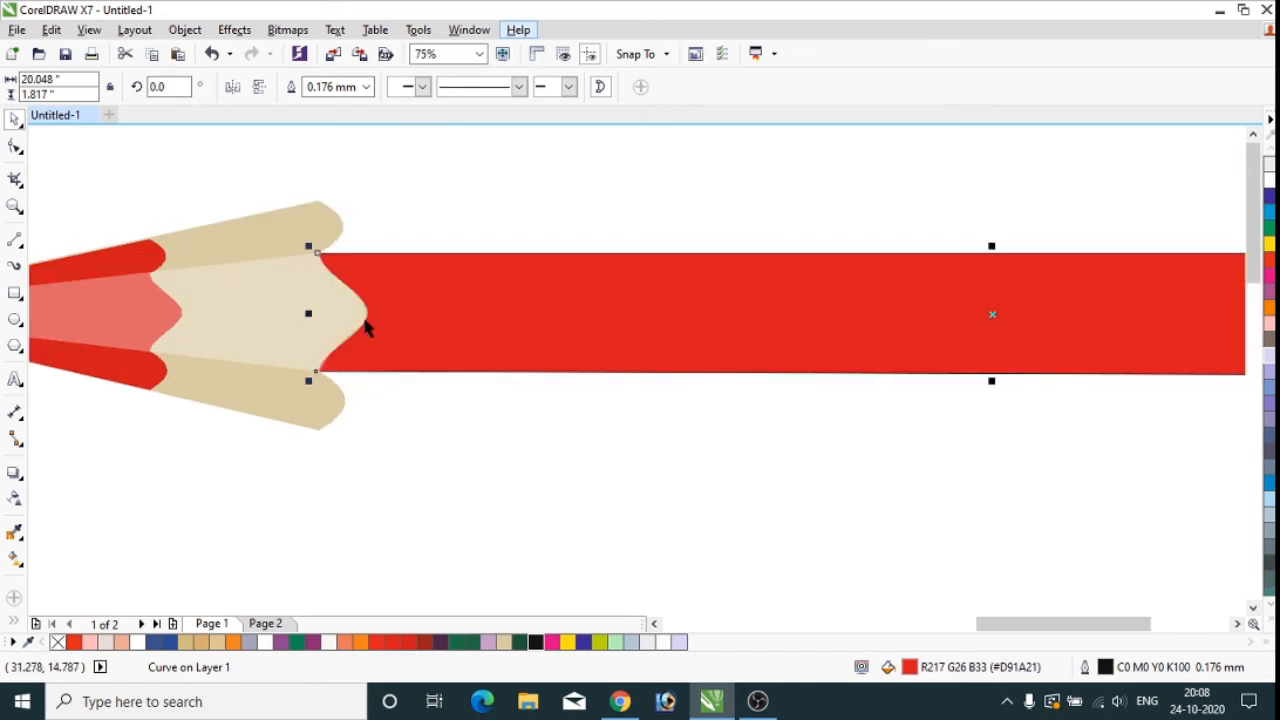
click(467, 231)
click(465, 291)
scroll(465, 291, up, 2)
scroll(463, 311, down, 4)
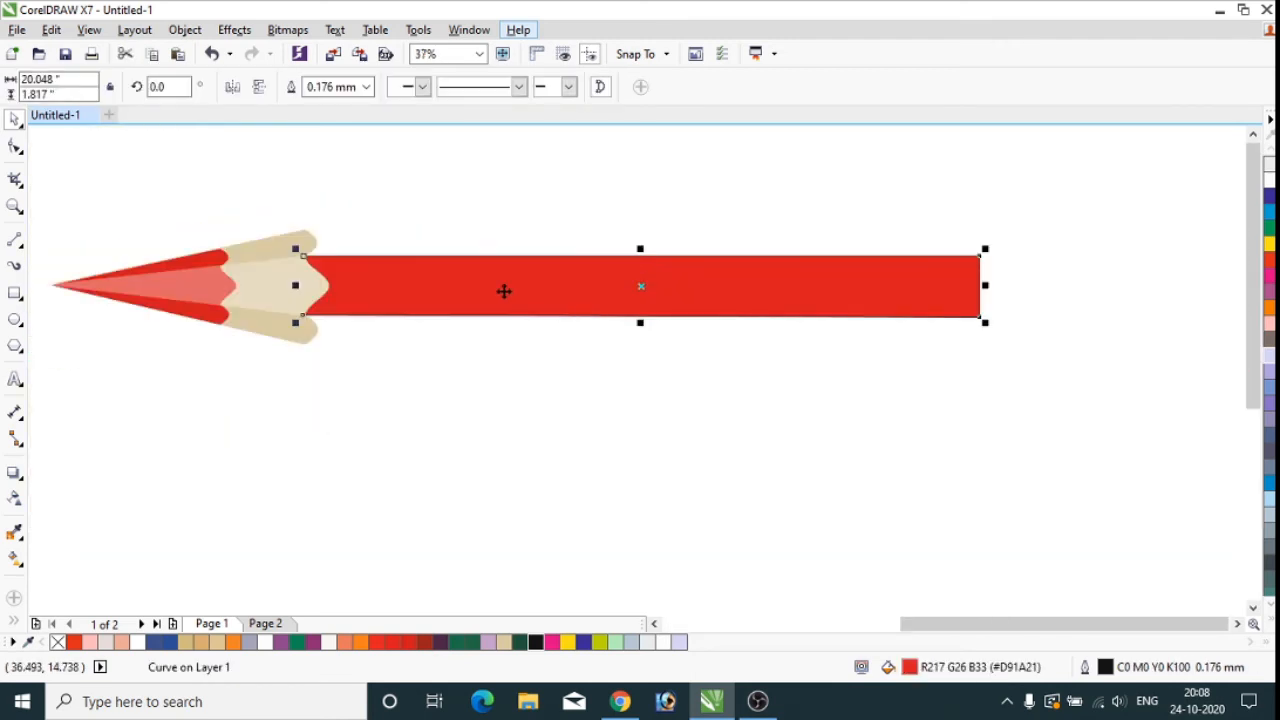
Step: Duplicate the red bar, move the copy up beside the upper beige scallop and reduce its height to about 0.92 inches
right_click(503, 291)
click(505, 392)
right_click(421, 393)
click(462, 511)
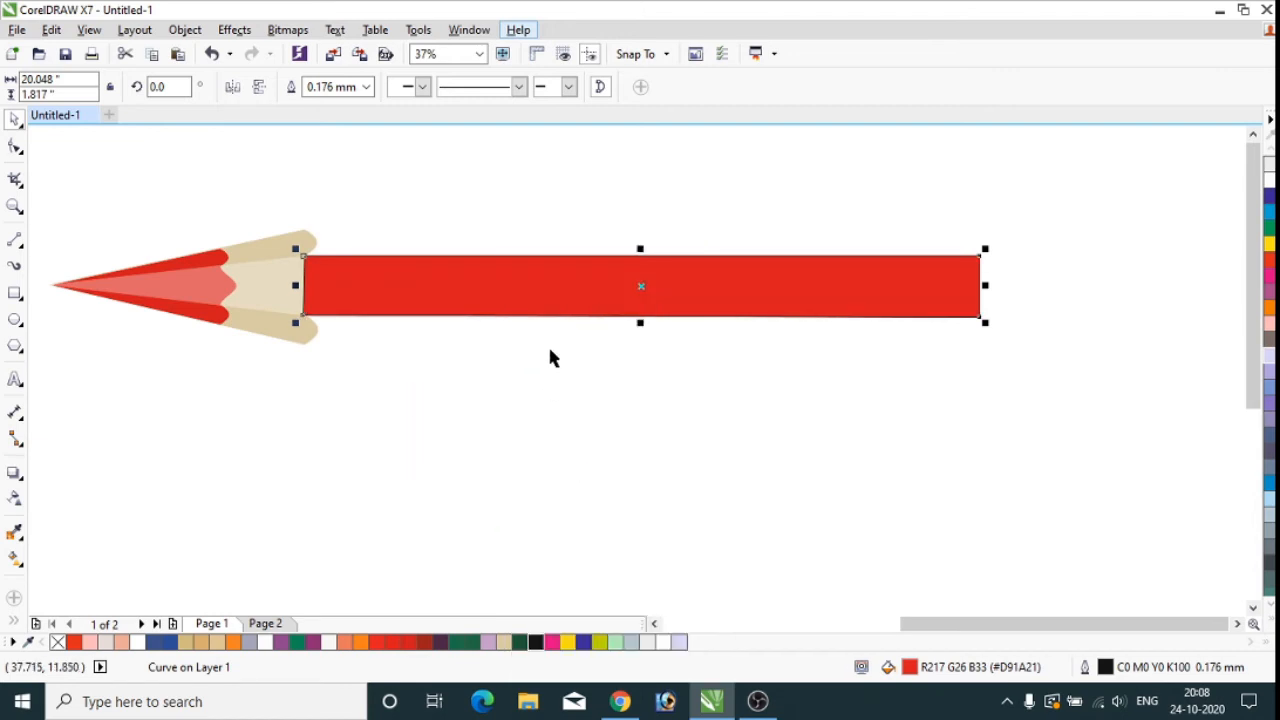
drag(543, 286, 538, 257)
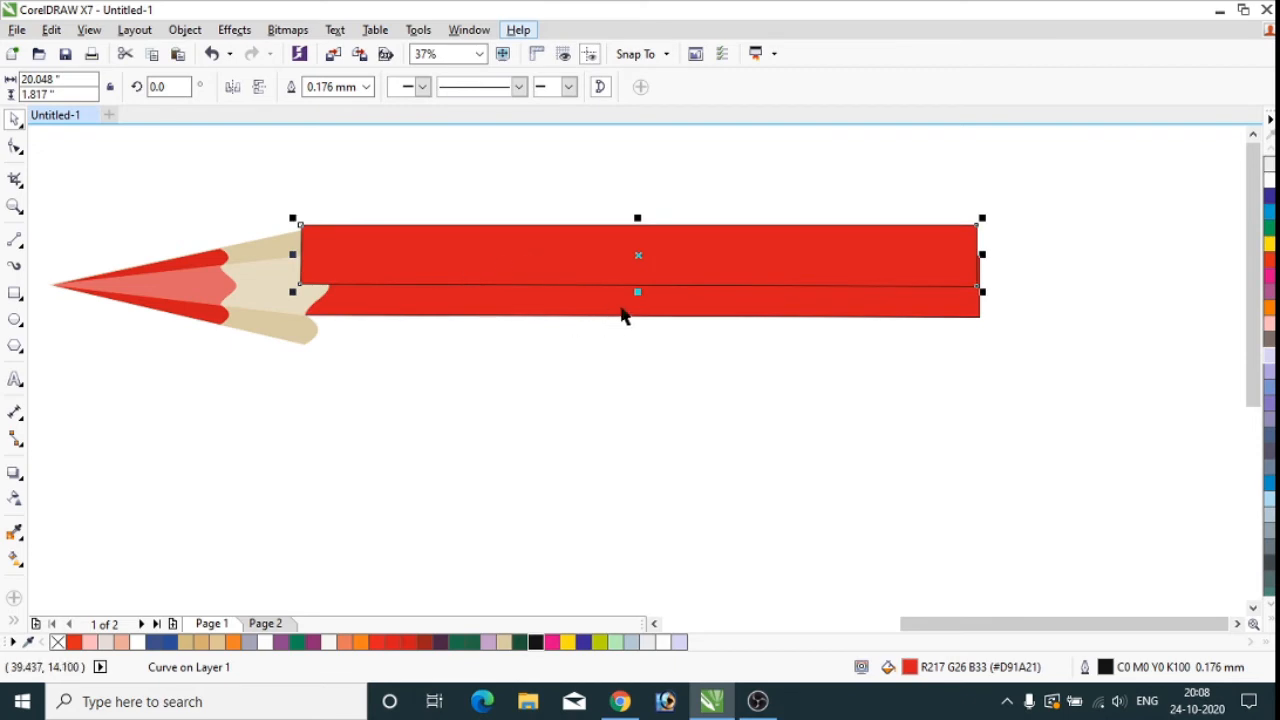
drag(637, 291, 645, 261)
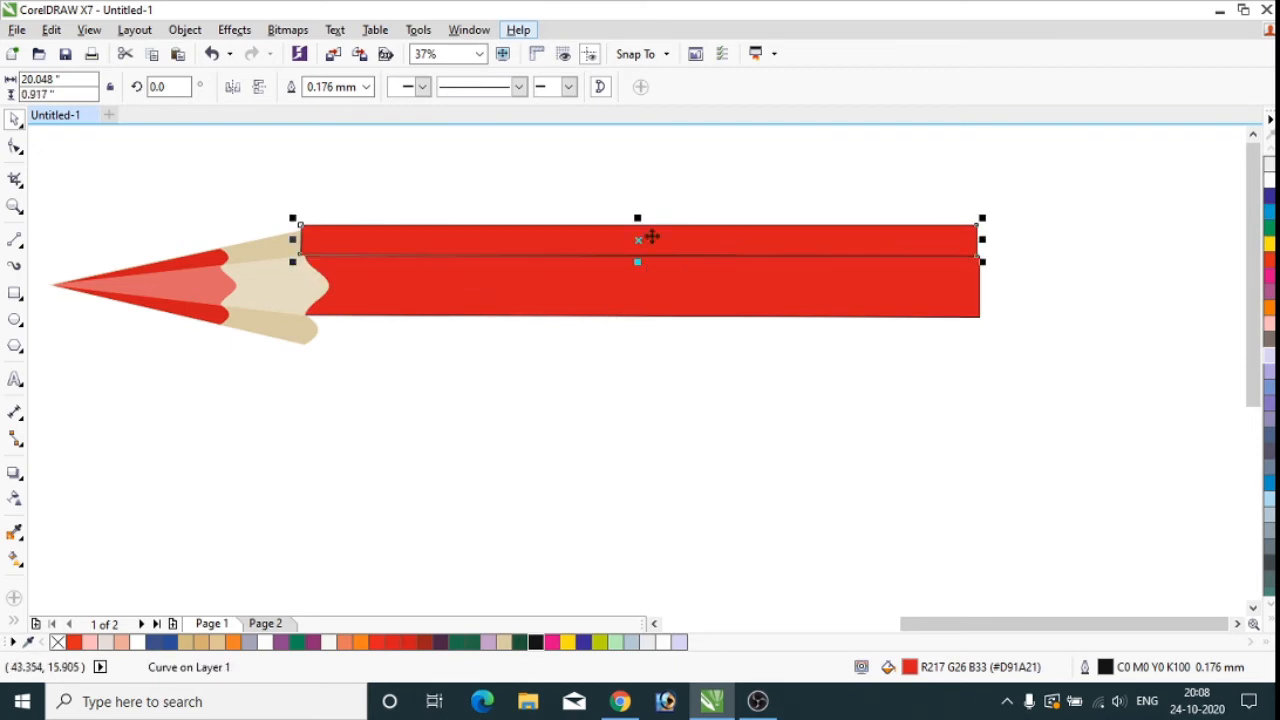
Step: Send the thin upper bar to the back, behind the upper beige scallop
scroll(343, 229, up, 4)
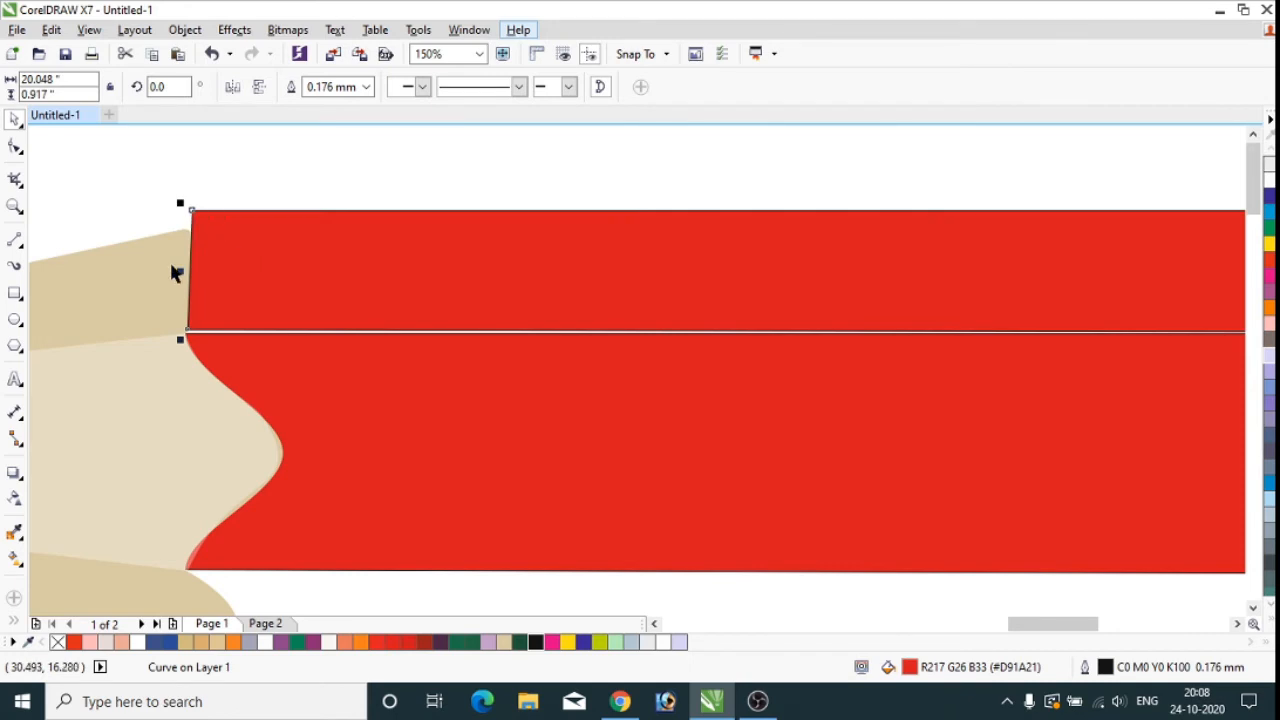
scroll(182, 276, up, 1)
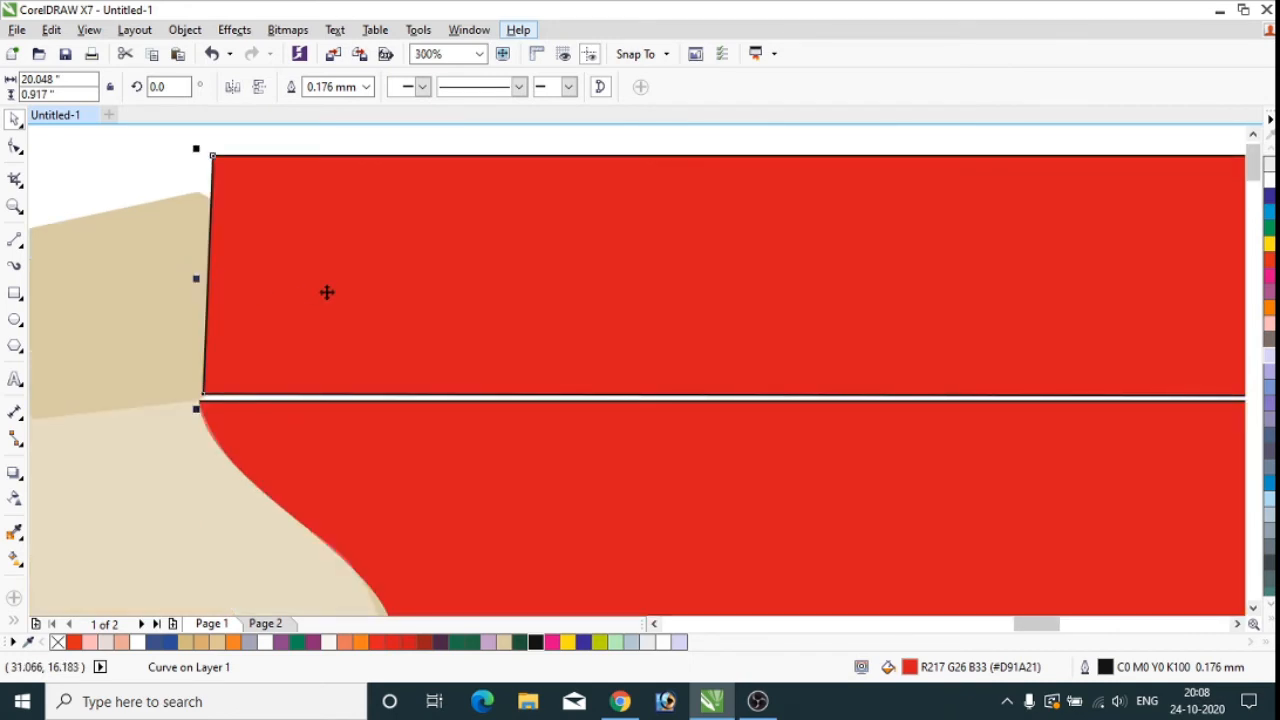
key(shift+Page_Down)
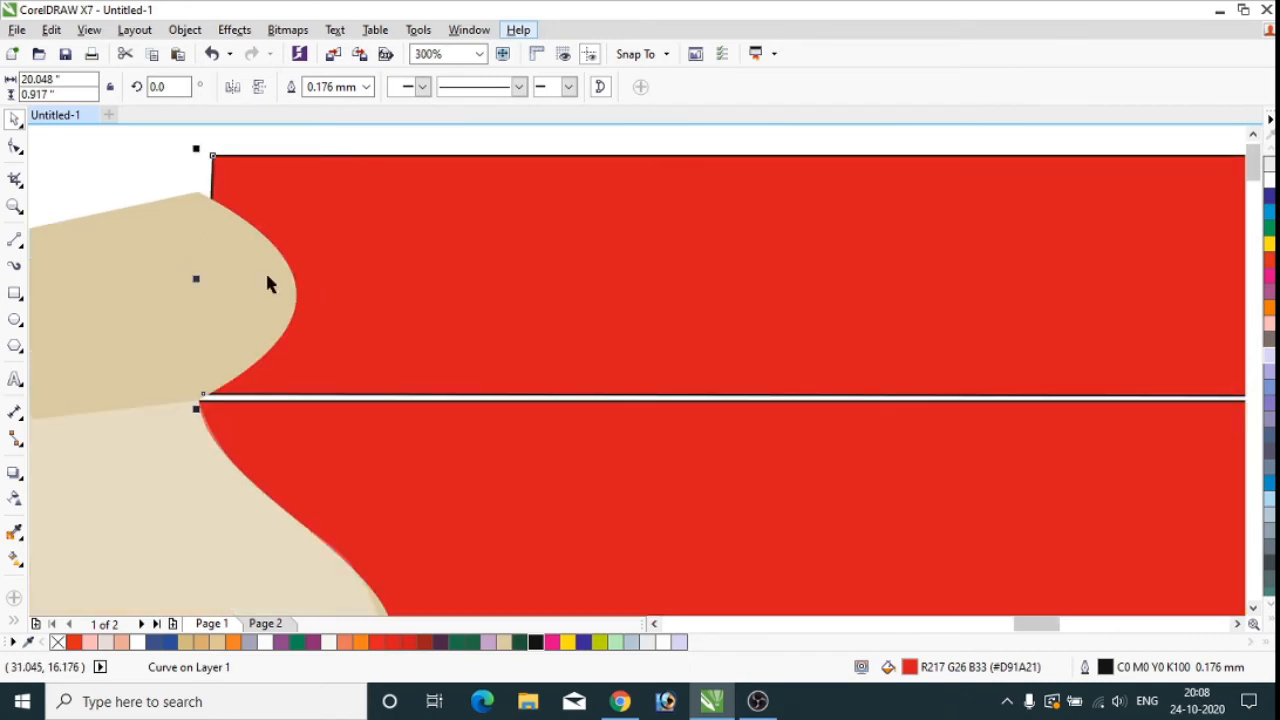
Step: Move the thin bar's two corner nodes at the tip onto the upper and lower corners of the upper beige scallop
click(22, 153)
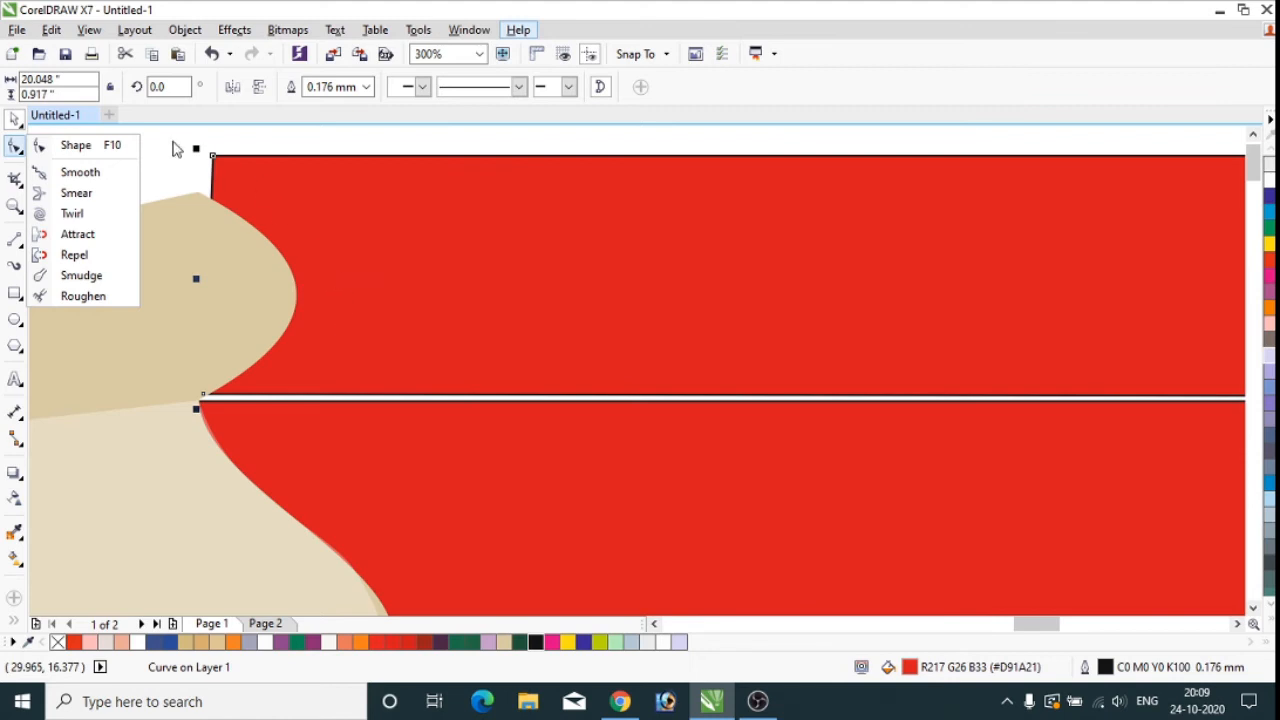
click(212, 157)
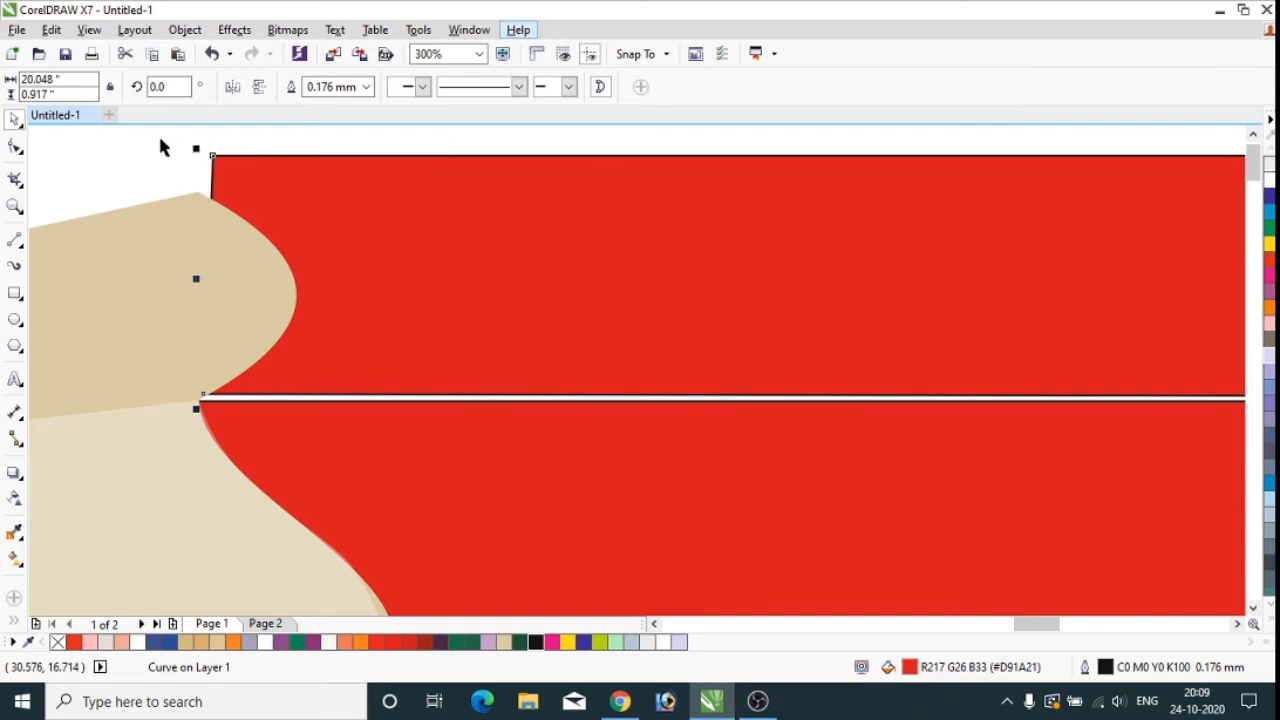
click(15, 146)
drag(214, 159, 198, 193)
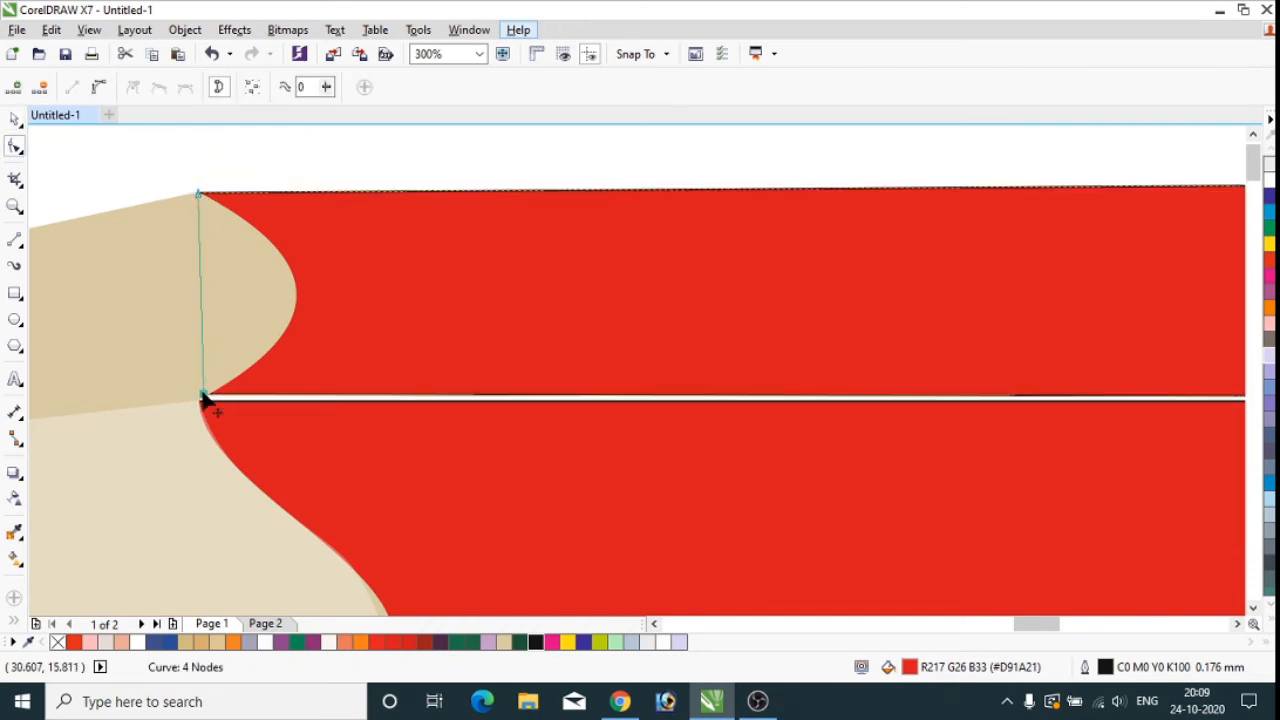
drag(203, 397, 201, 399)
scroll(160, 300, down, 2)
scroll(162, 310, down, 1)
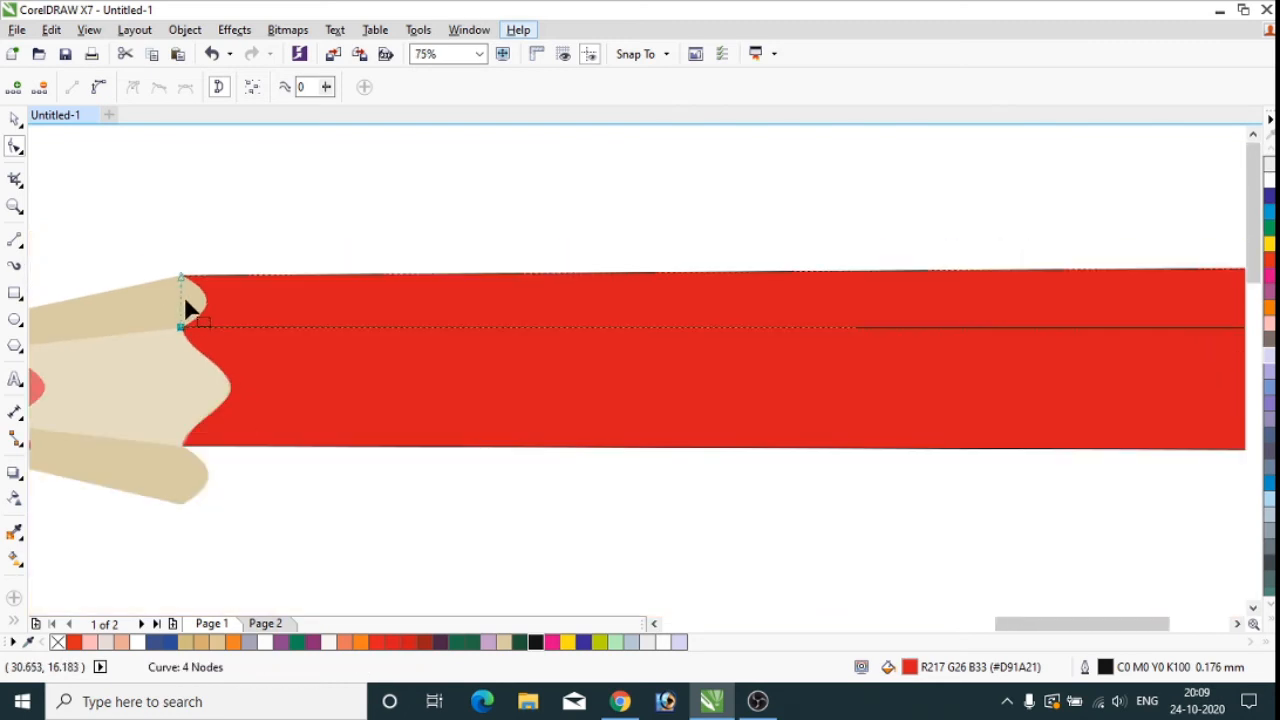
scroll(180, 294, up, 2)
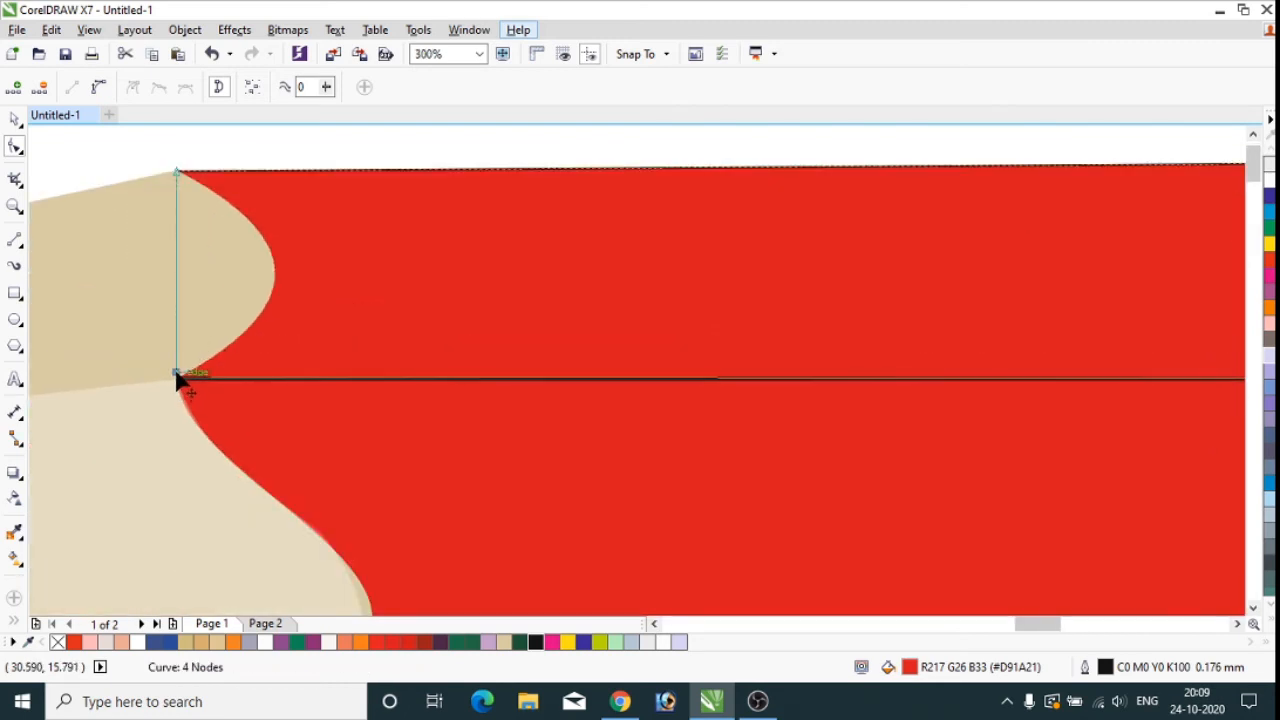
drag(176, 379, 177, 380)
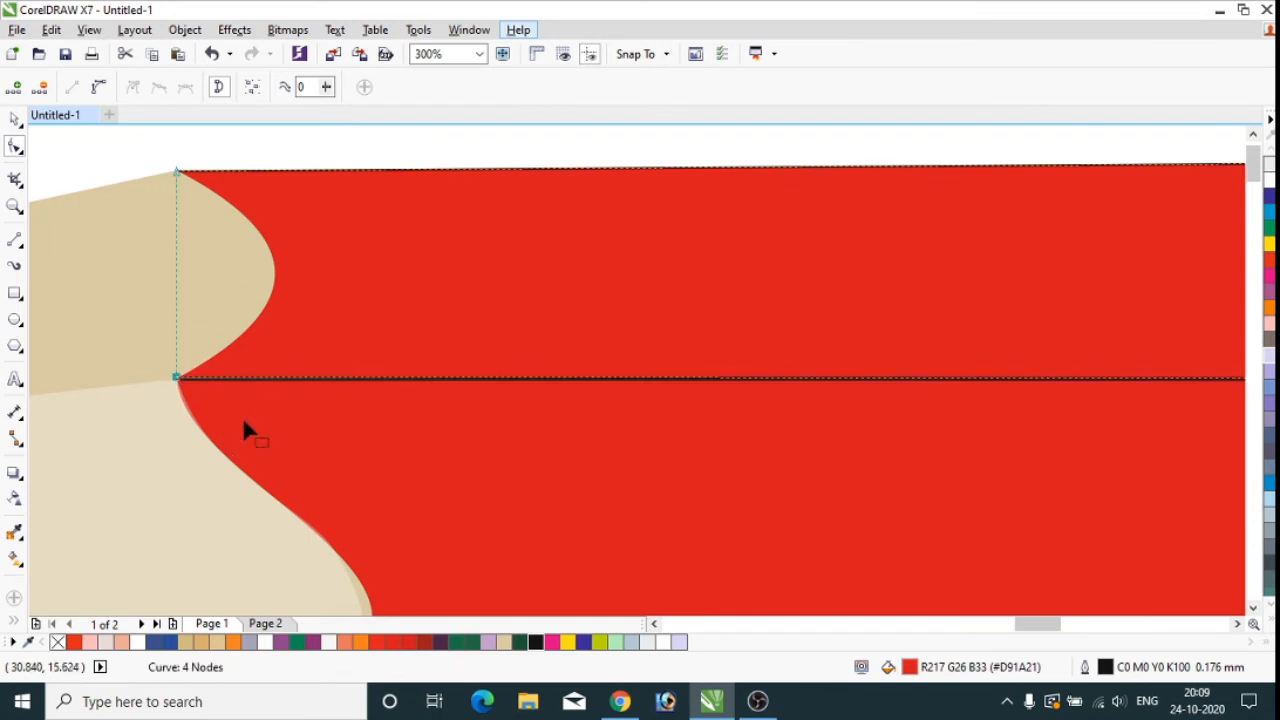
Step: Move the wide bar's upper corner node at the beige wedge slightly down
scroll(177, 380, up, 2)
scroll(180, 382, up, 2)
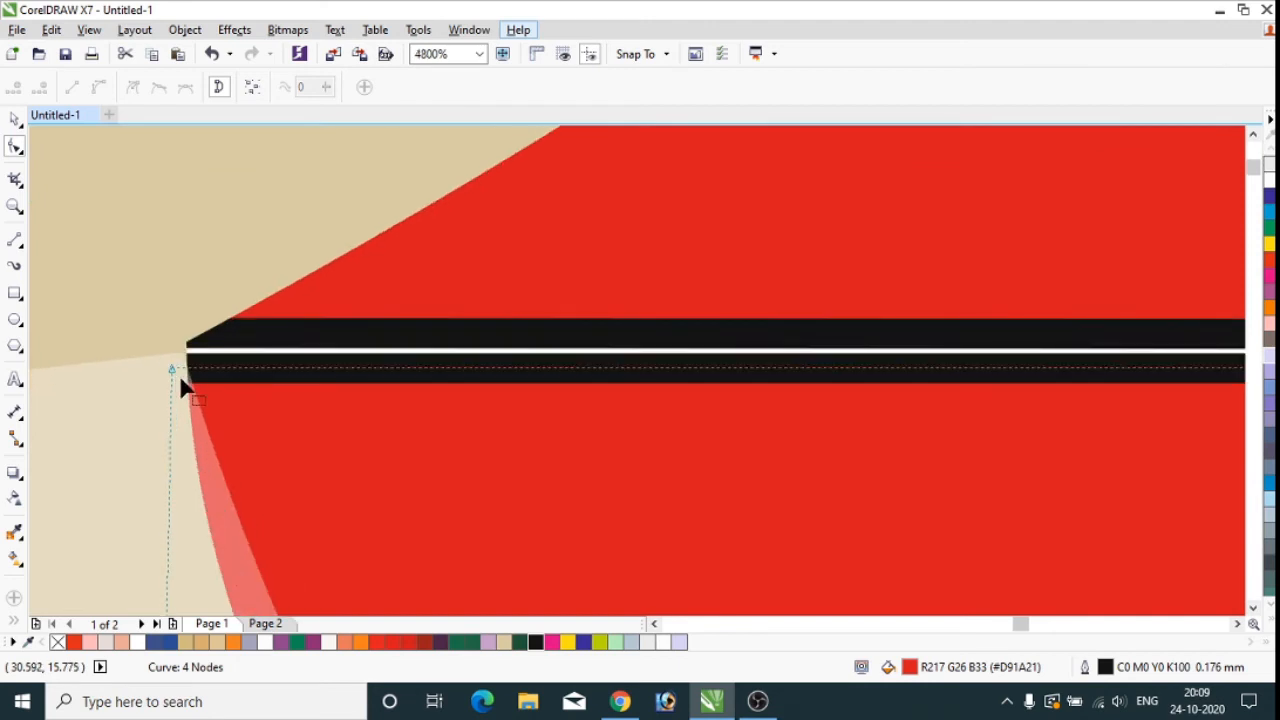
drag(168, 366, 161, 373)
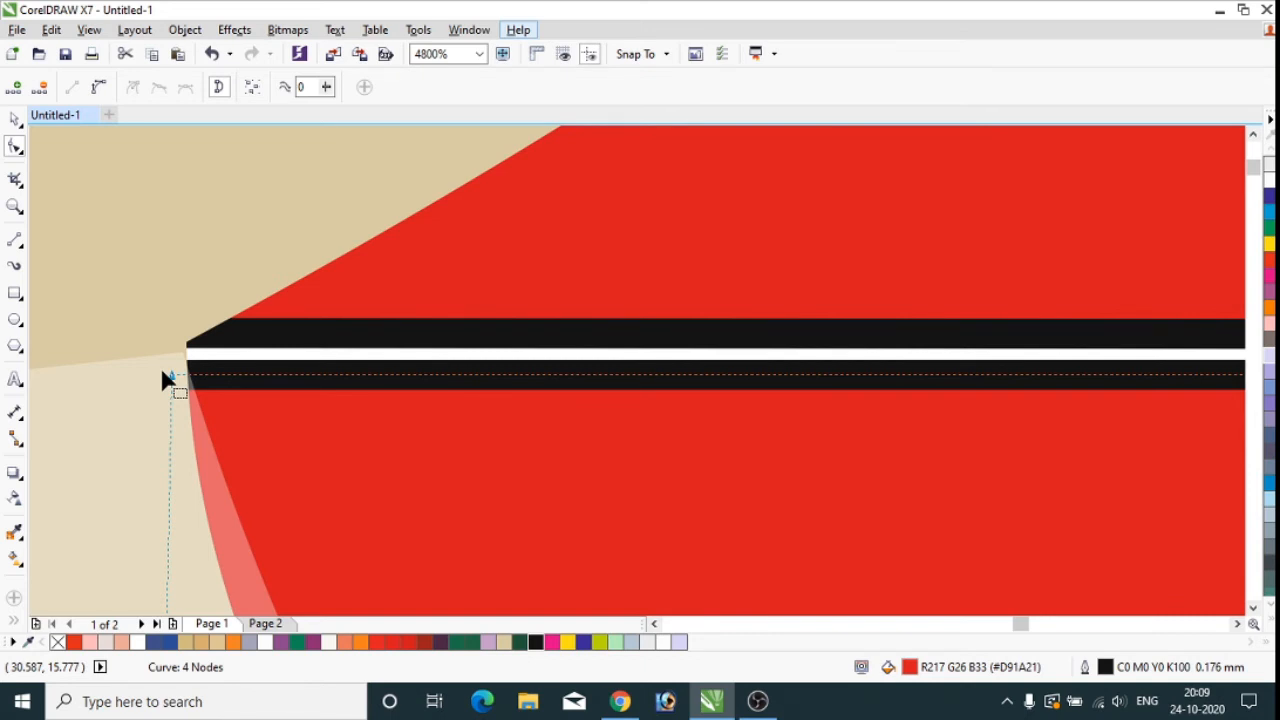
scroll(134, 343, down, 5)
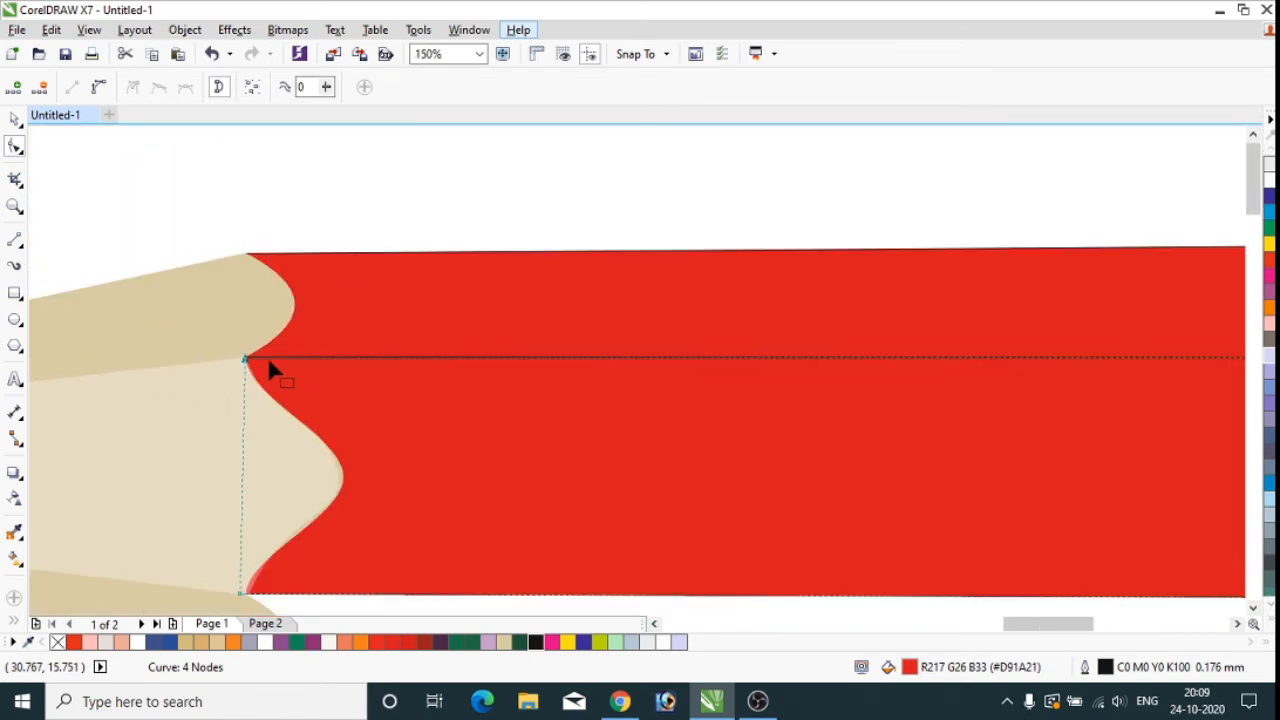
scroll(268, 362, down, 1)
scroll(297, 294, up, 1)
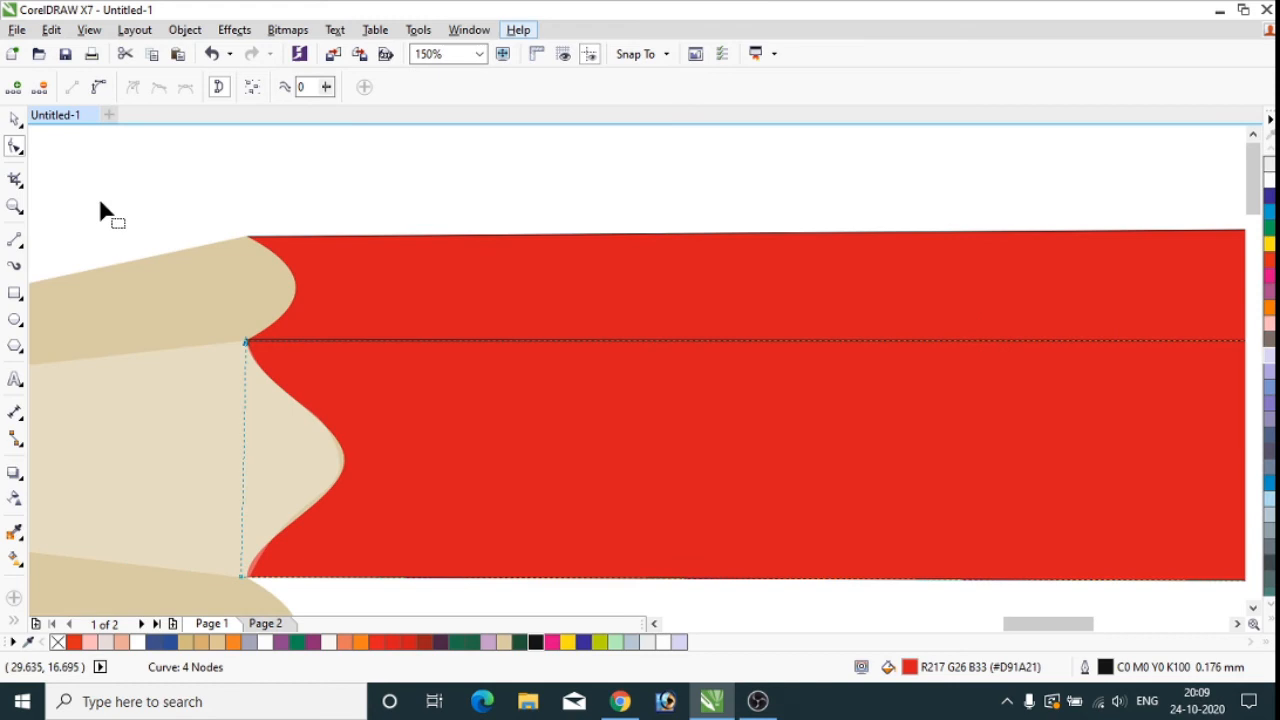
Step: Set the outline colour of both the thin upper bar and the wide bar to 10% black
click(16, 121)
scroll(705, 280, down, 3)
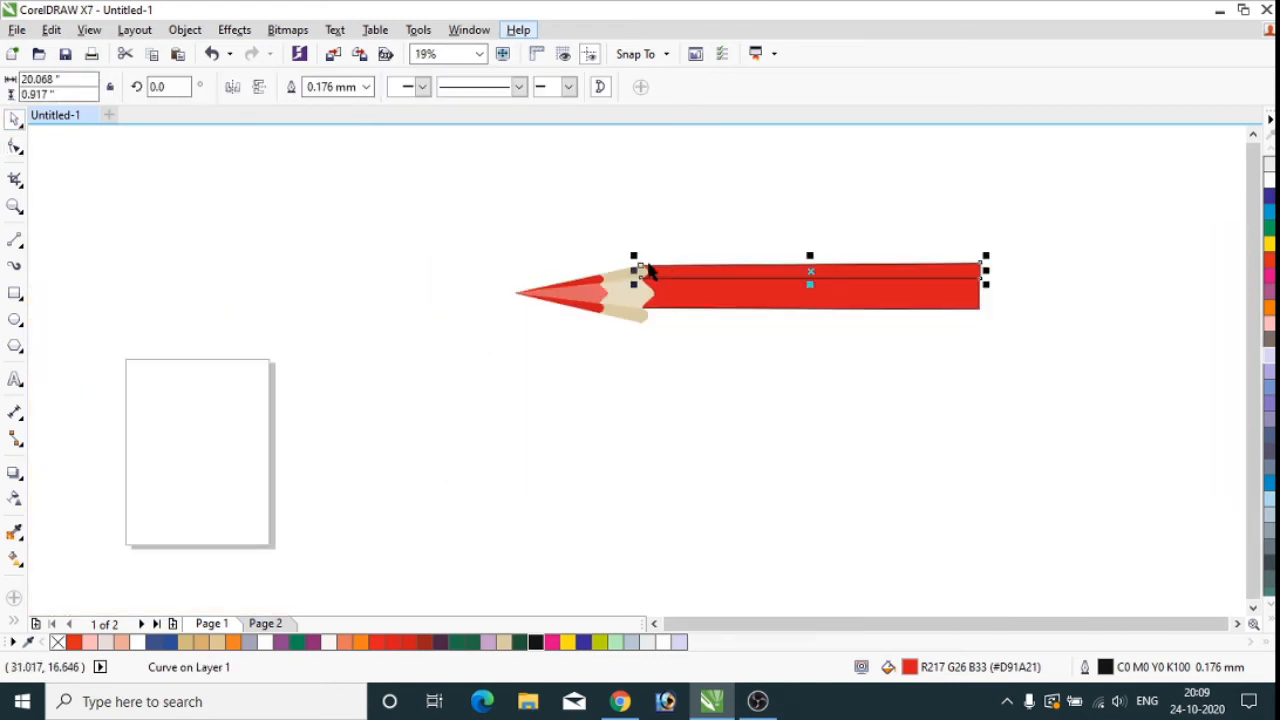
scroll(1128, 265, up, 1)
scroll(704, 268, up, 1)
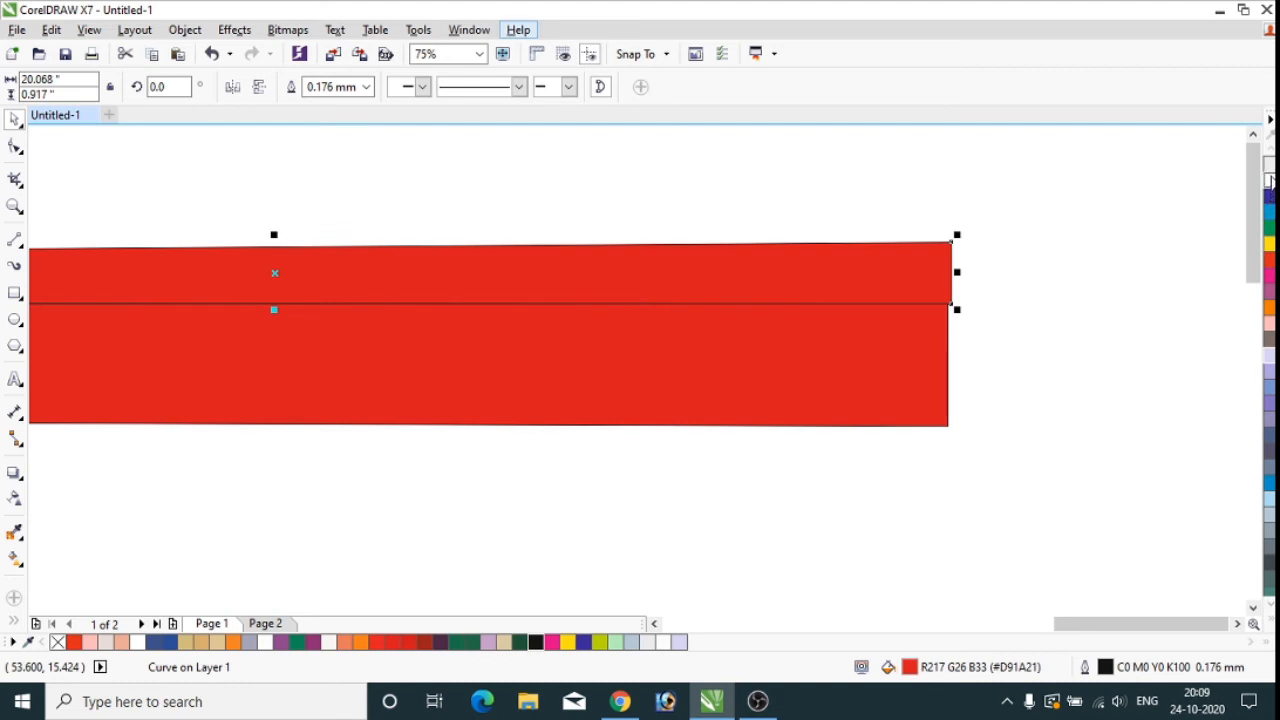
click(870, 340)
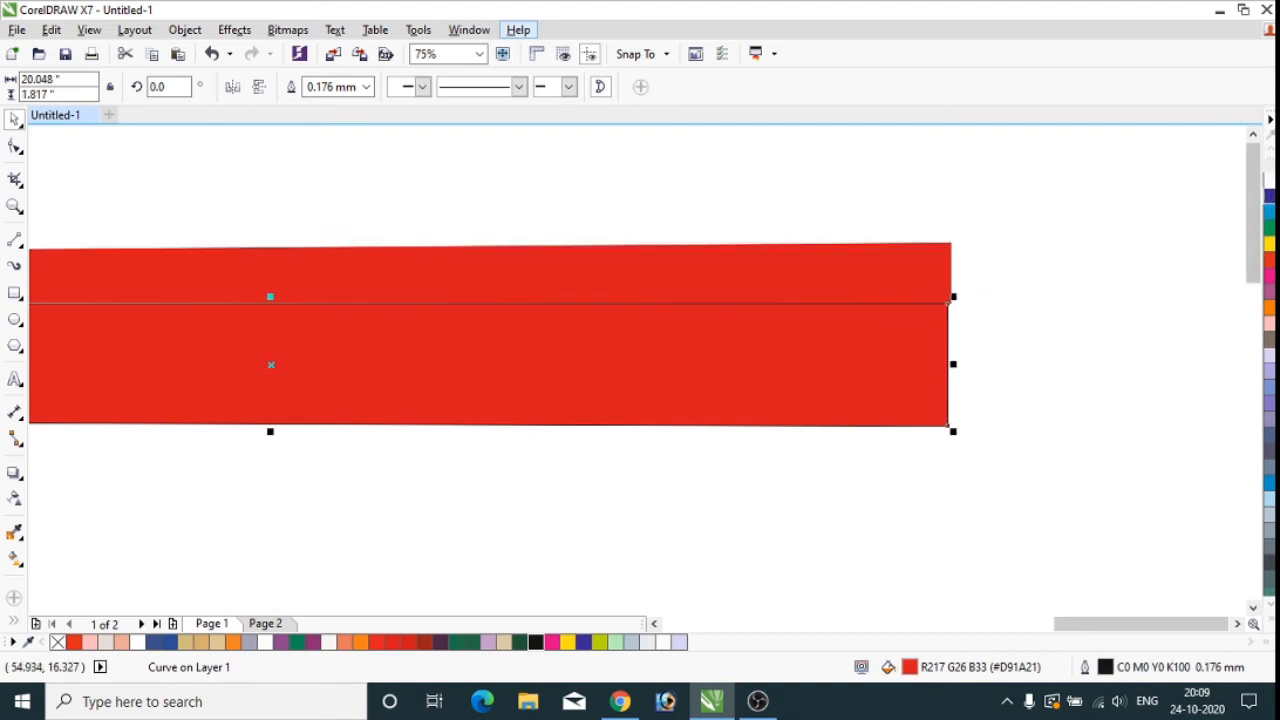
click(1057, 334)
scroll(831, 291, down, 1)
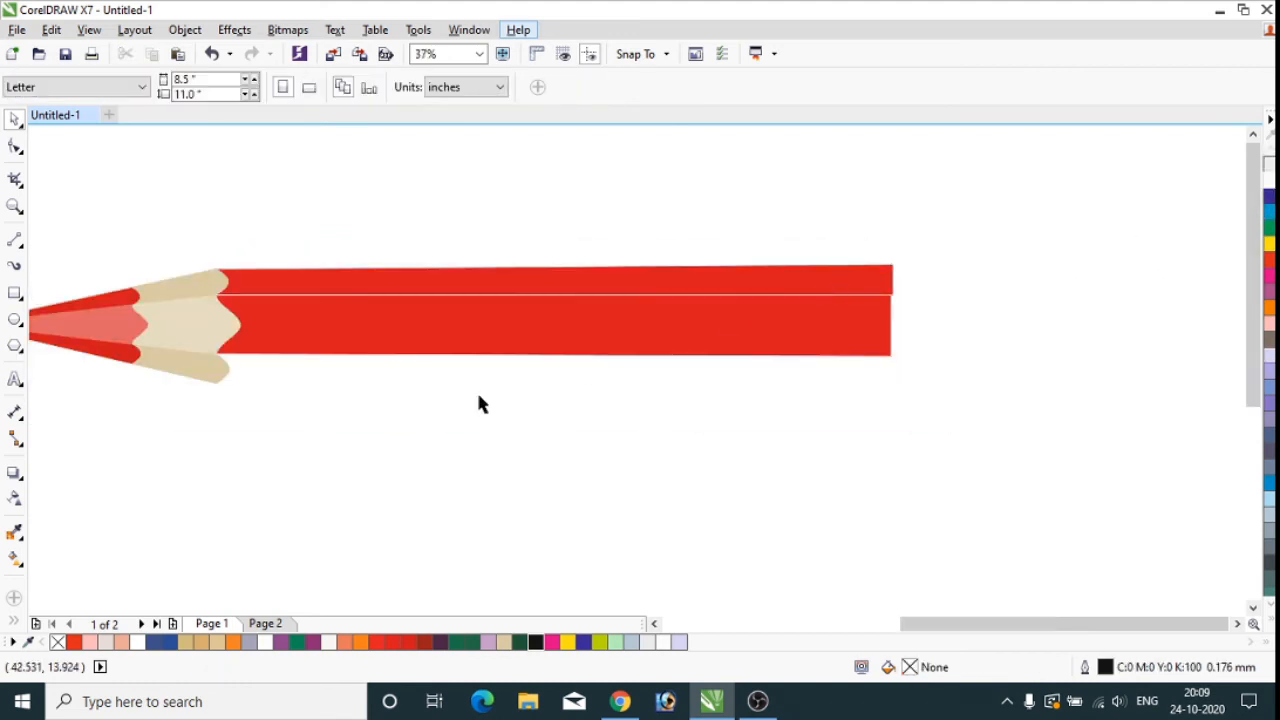
Step: Duplicate the thin upper bar and place one of the two below the wide bar, beside the lower beige scallop
scroll(220, 408, up, 1)
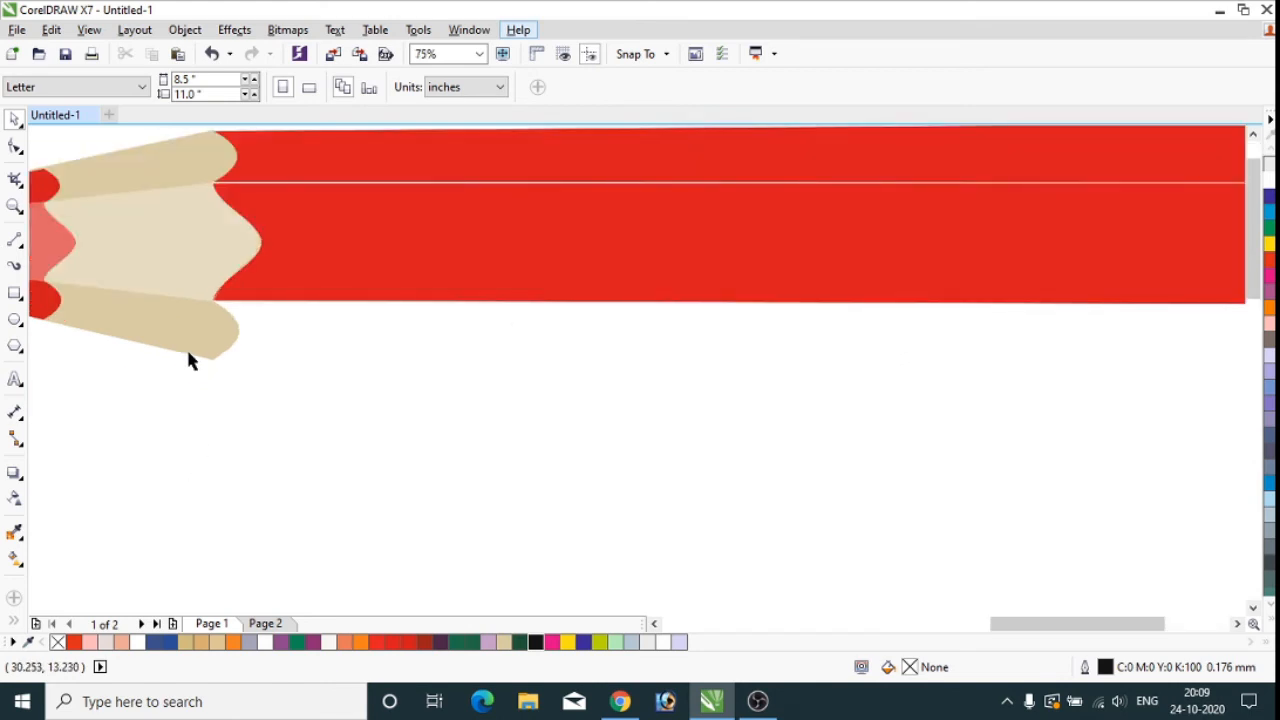
scroll(190, 360, down, 1)
click(377, 252)
right_click(378, 252)
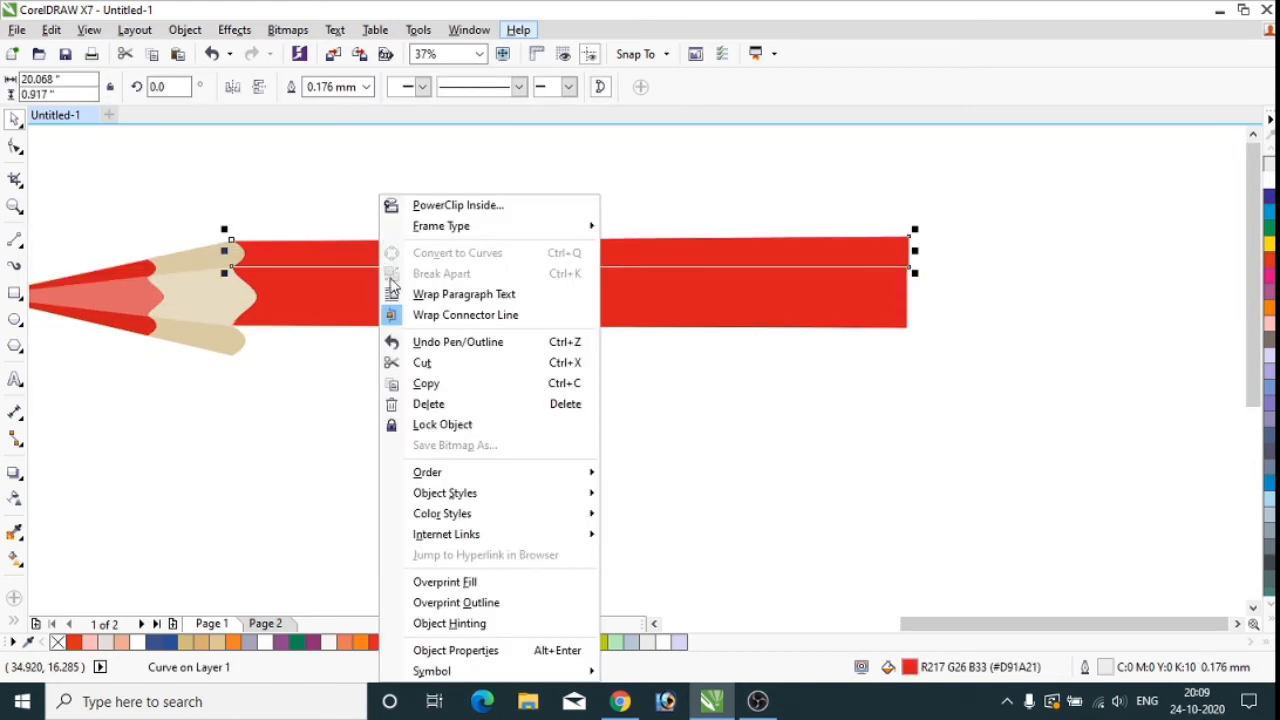
click(427, 388)
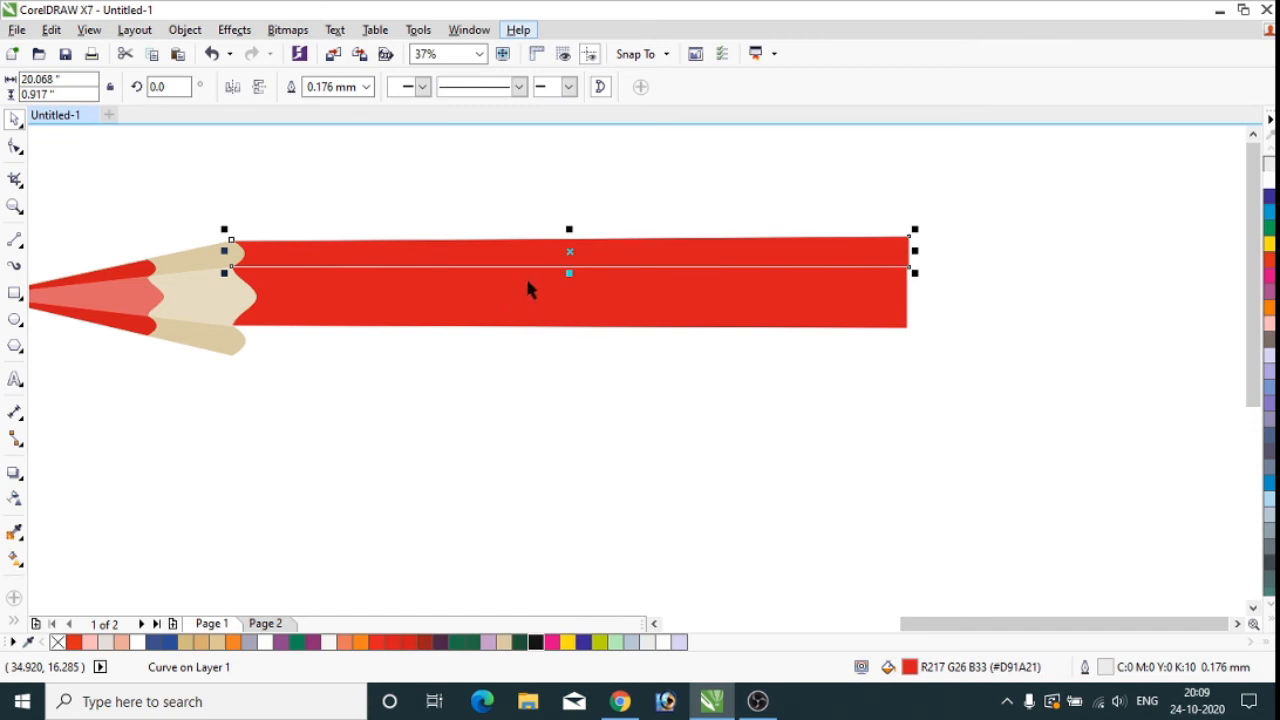
drag(558, 257, 548, 342)
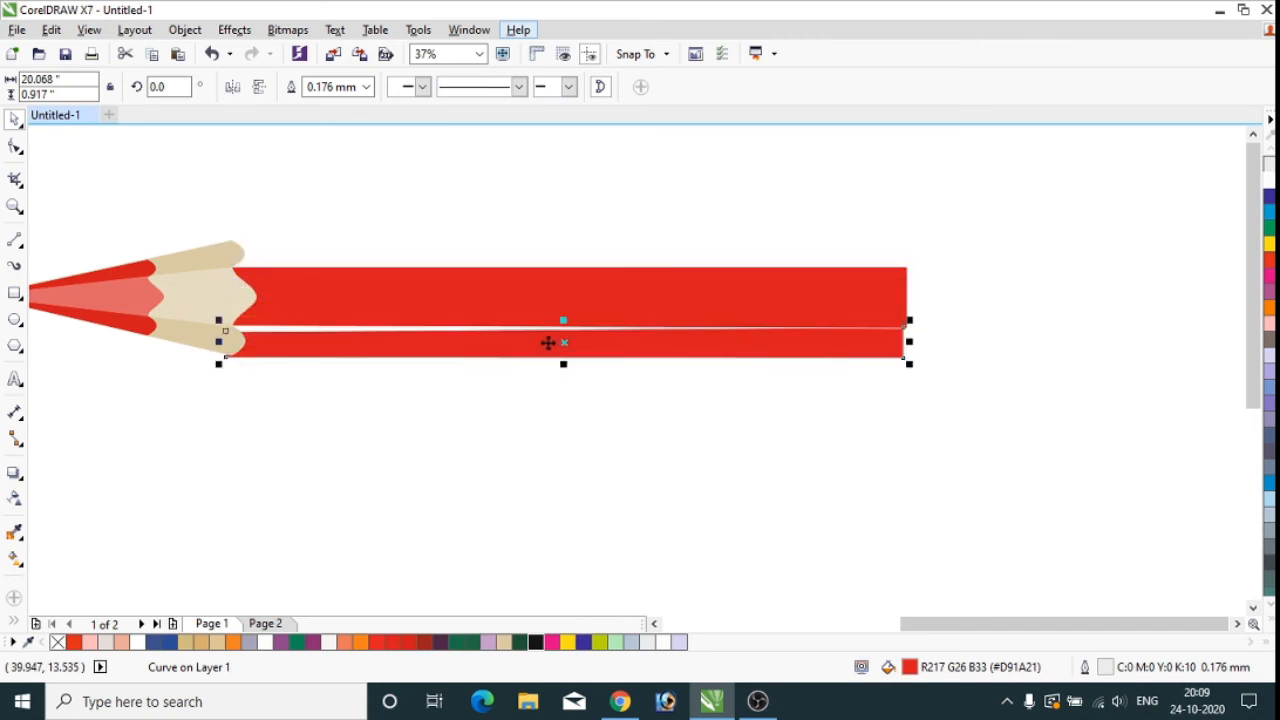
key(ctrl+z)
right_click(537, 250)
click(485, 424)
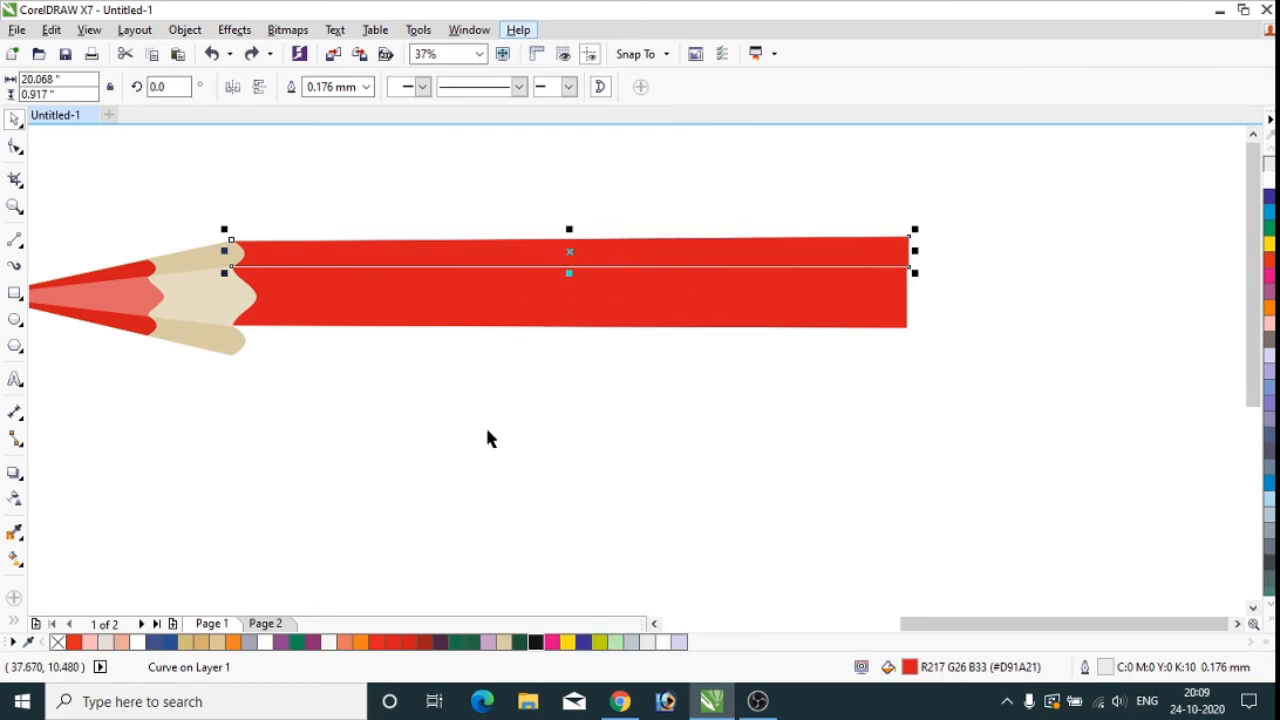
right_click(476, 404)
click(517, 524)
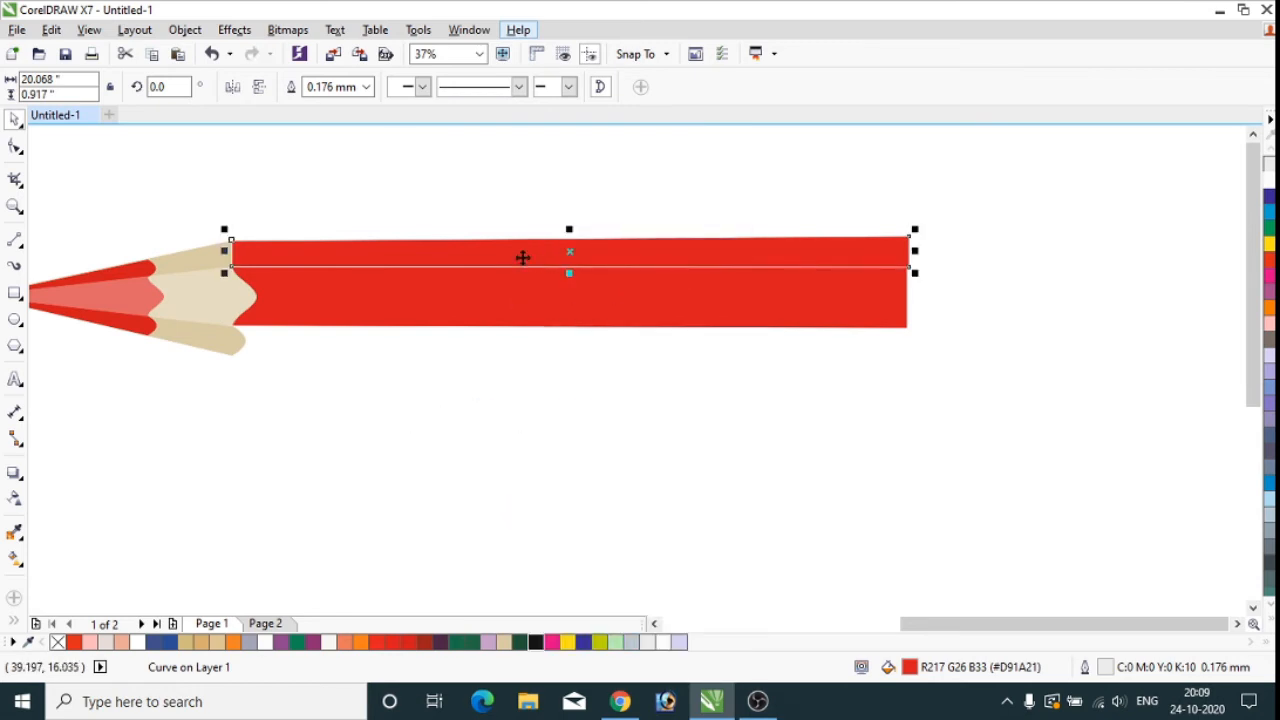
drag(523, 257, 520, 343)
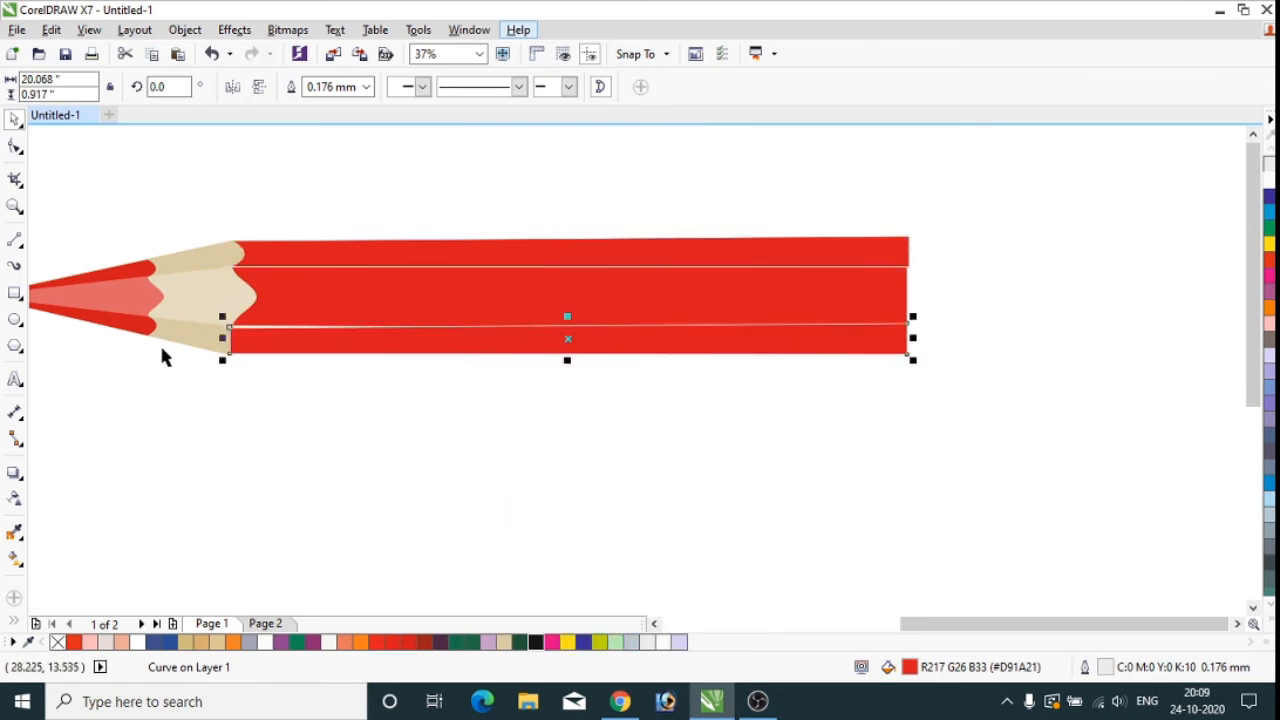
Step: Move the lower thin bar so its upper tip-side corner meets the upper corner of the lower beige scallop
scroll(229, 323, up, 5)
mouse_move(265, 403)
mouse_down()
mouse_move(270, 393)
mouse_move(274, 409)
mouse_move(248, 394)
mouse_up()
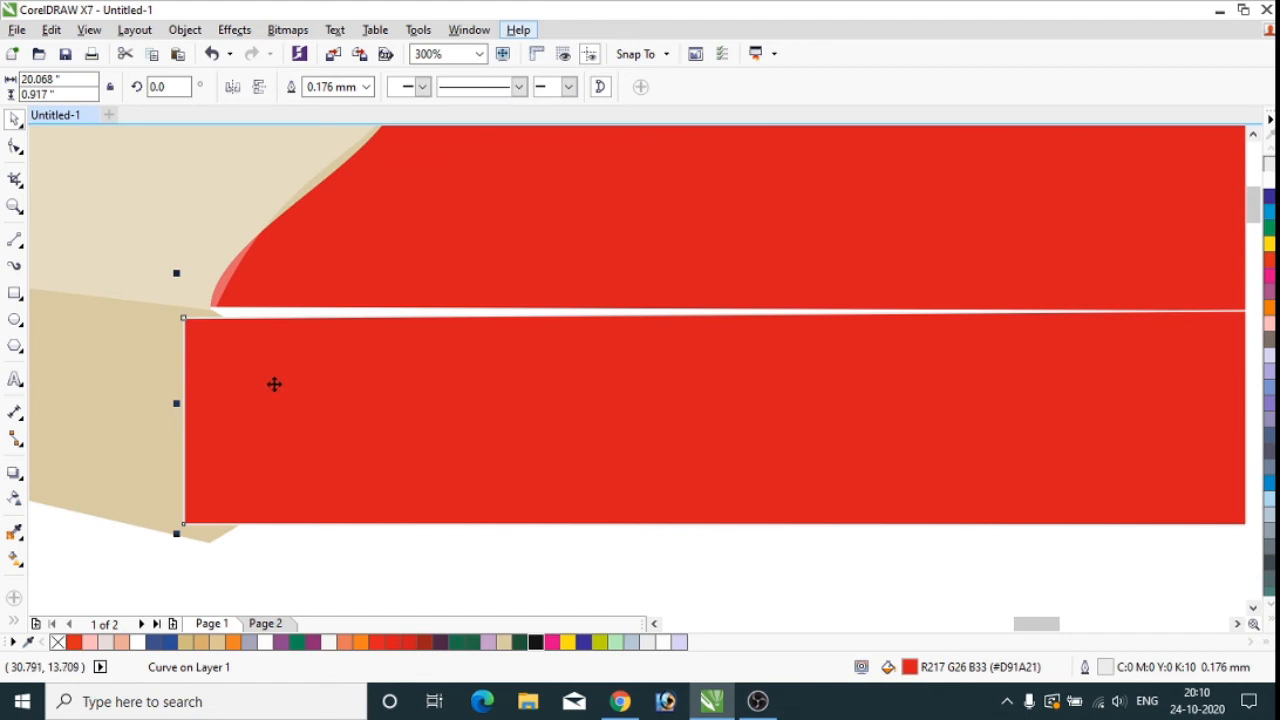
click(15, 146)
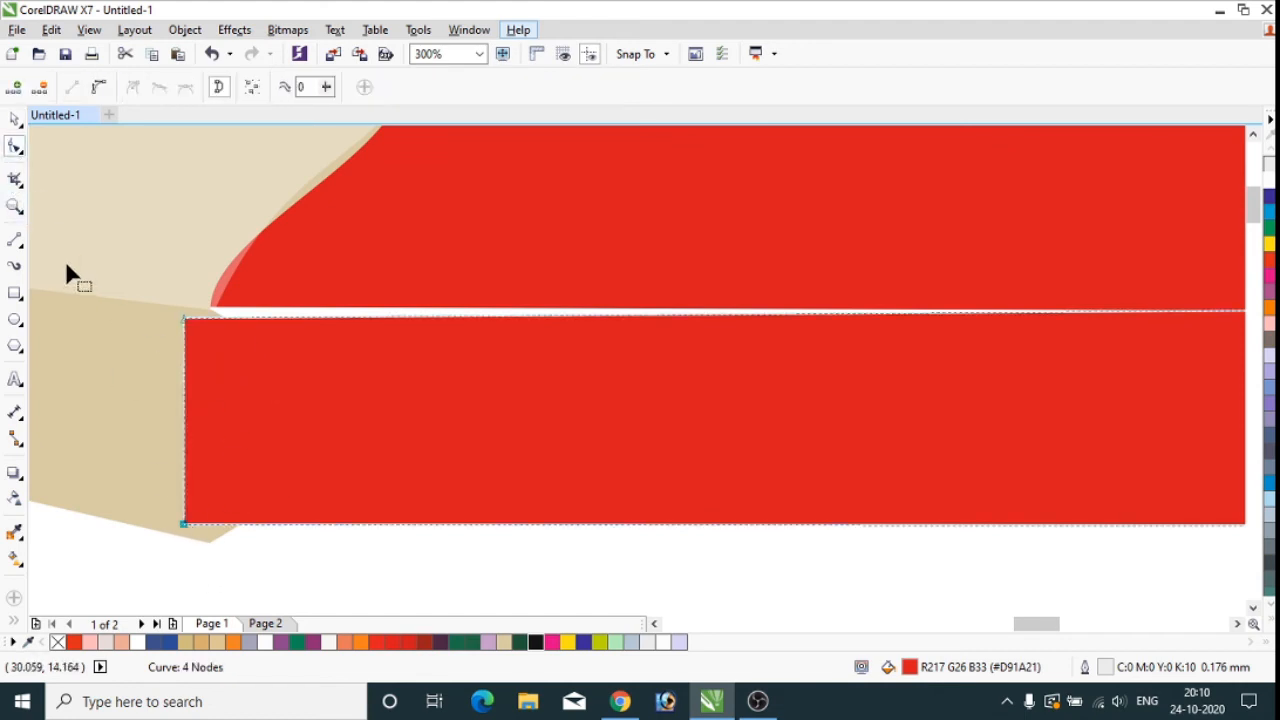
click(15, 118)
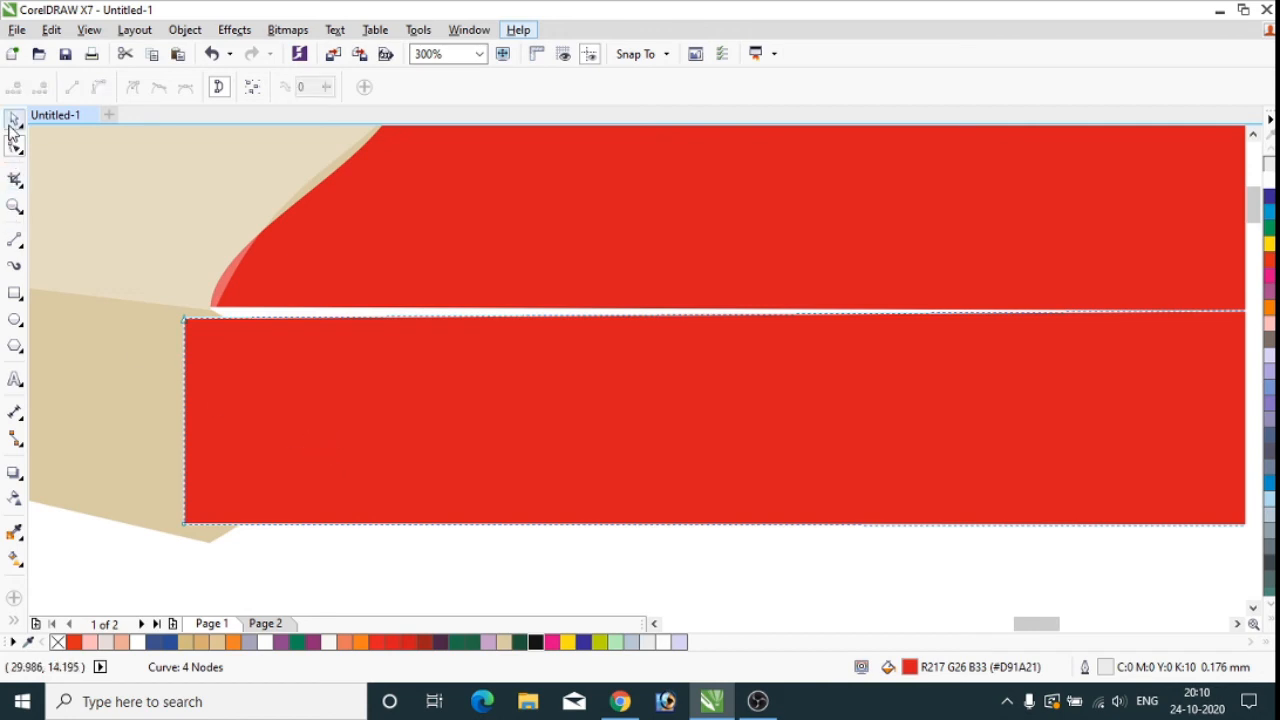
click(251, 376)
drag(251, 376, 309, 386)
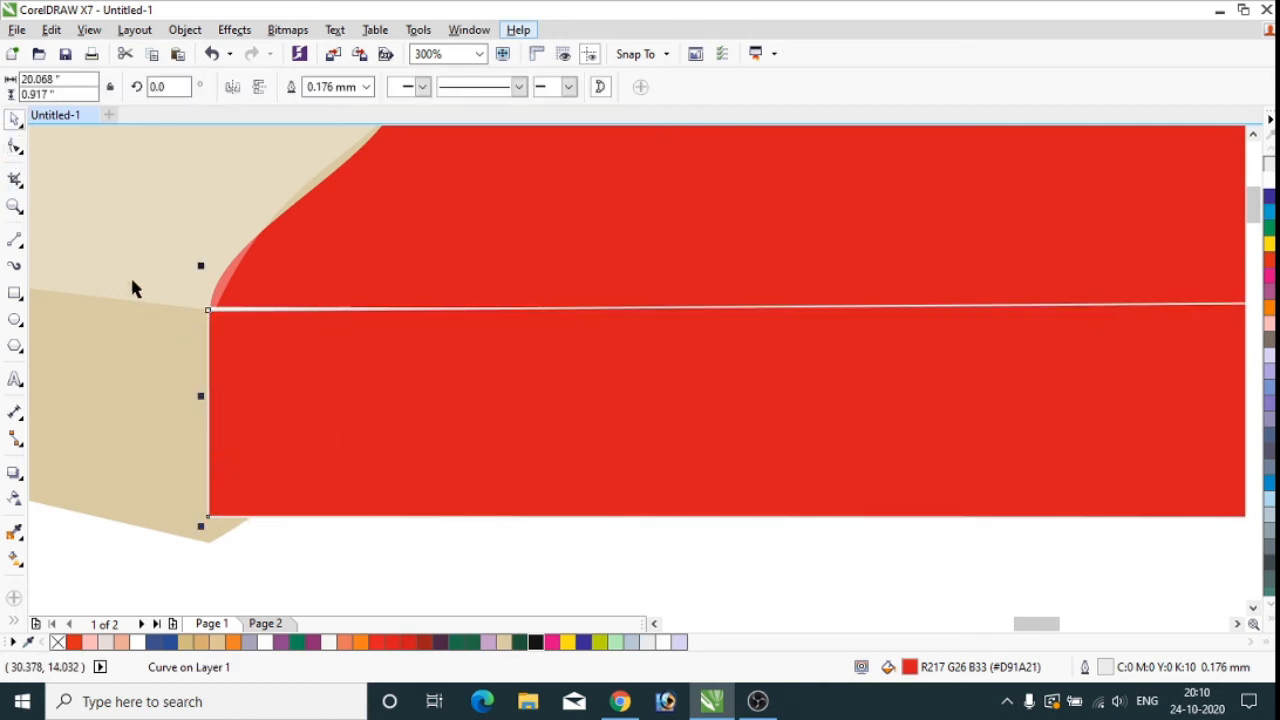
Step: Move the lower thin bar's bottom tip-side node onto the bottom corner of the lower beige scallop
click(15, 146)
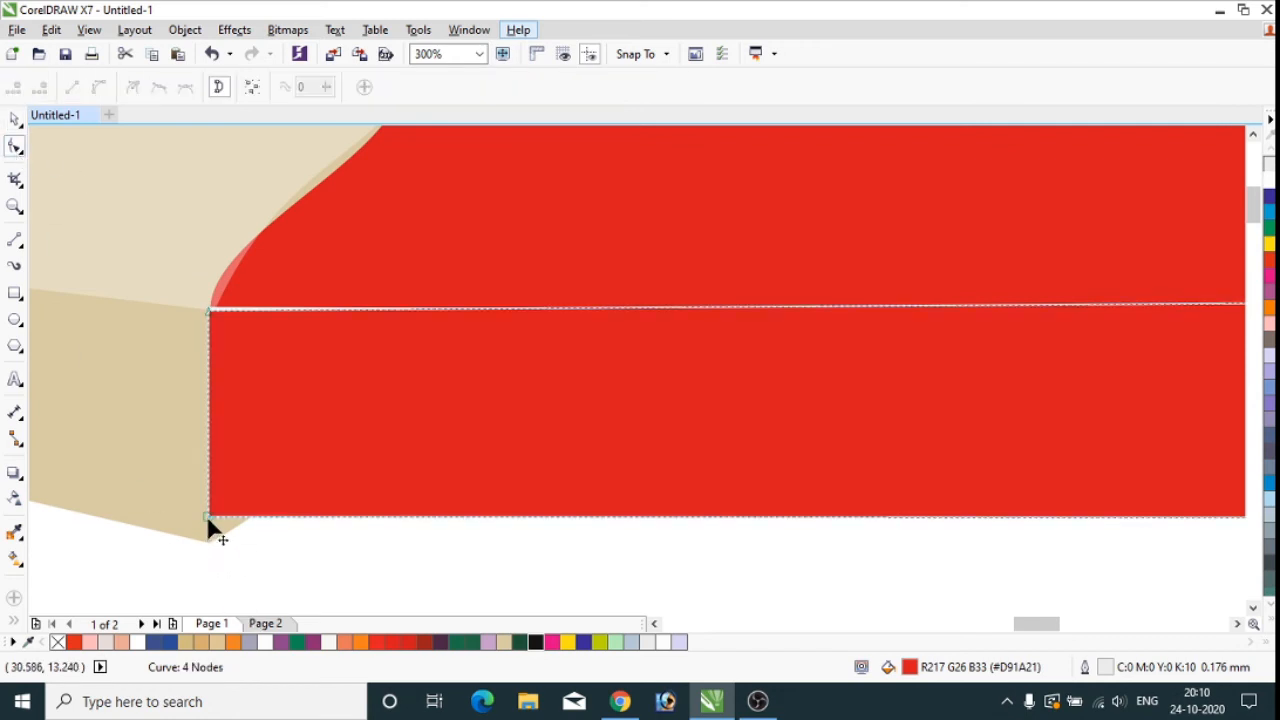
drag(208, 520, 220, 543)
scroll(258, 430, down, 3)
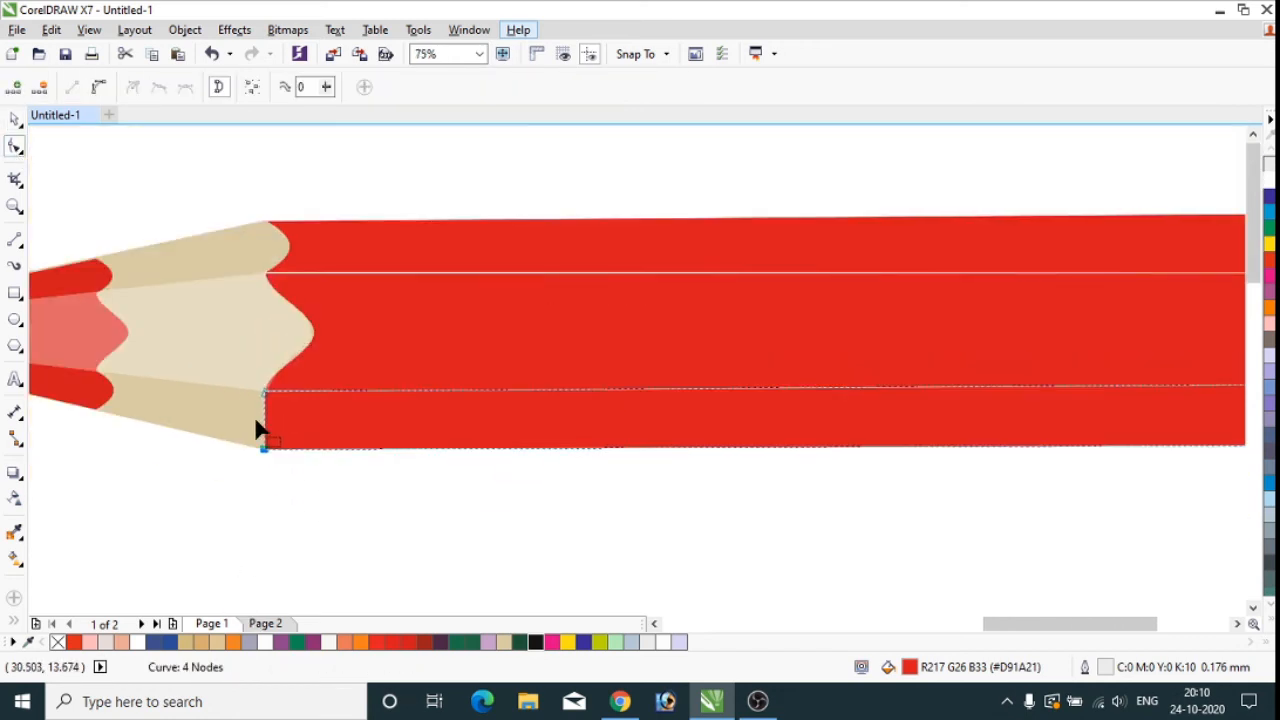
scroll(258, 430, down, 1)
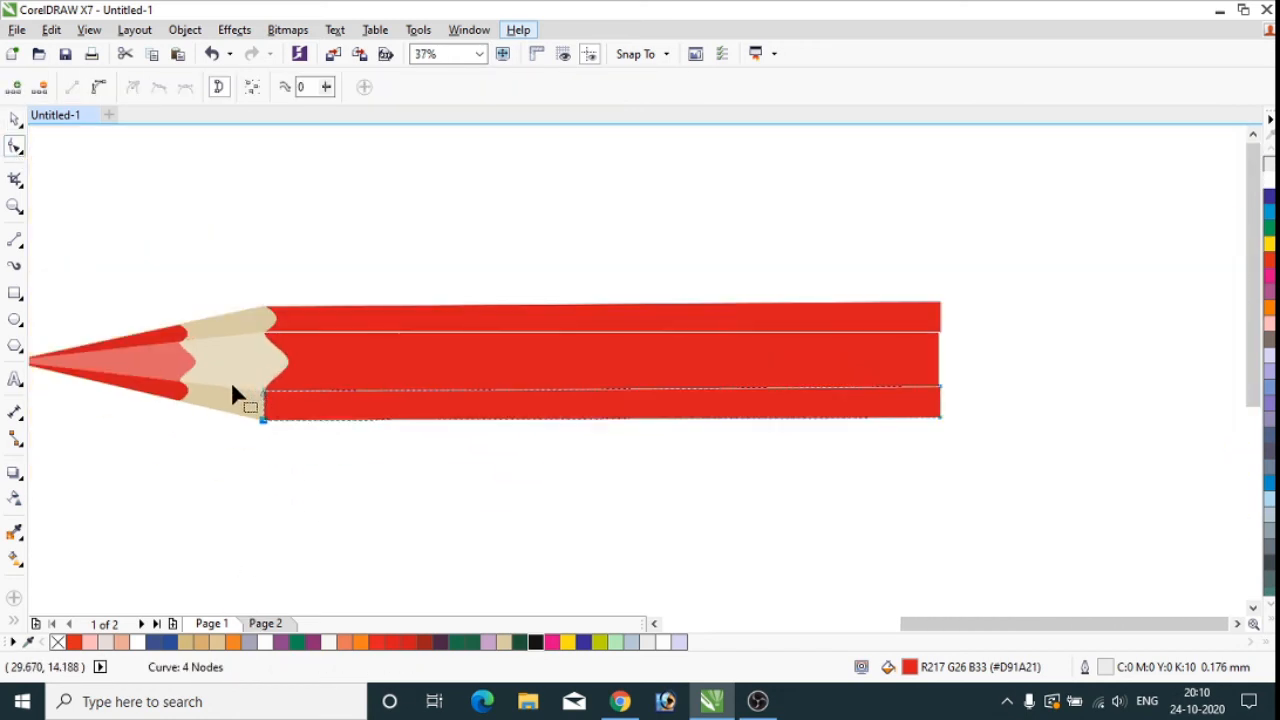
click(14, 119)
click(293, 213)
scroll(715, 290, down, 2)
scroll(703, 328, up, 2)
scroll(535, 200, up, 1)
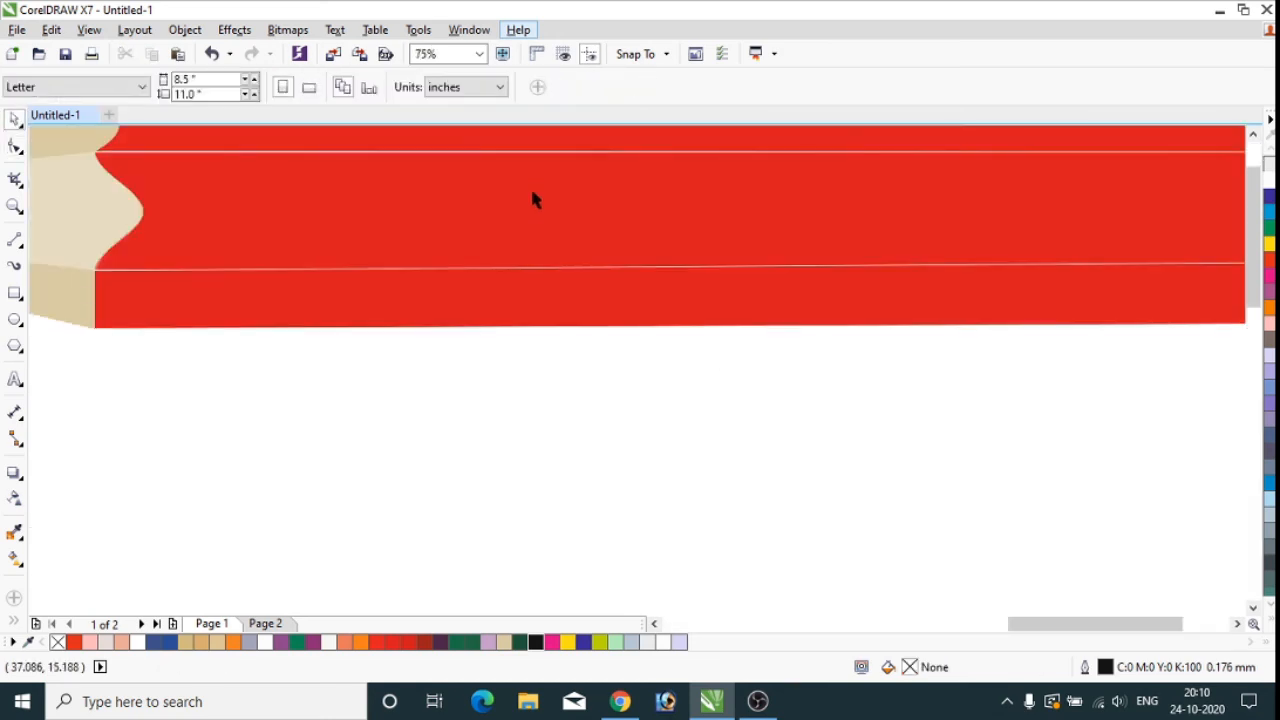
Step: Nudge the lower thin bar slightly down from the wide bar
click(455, 297)
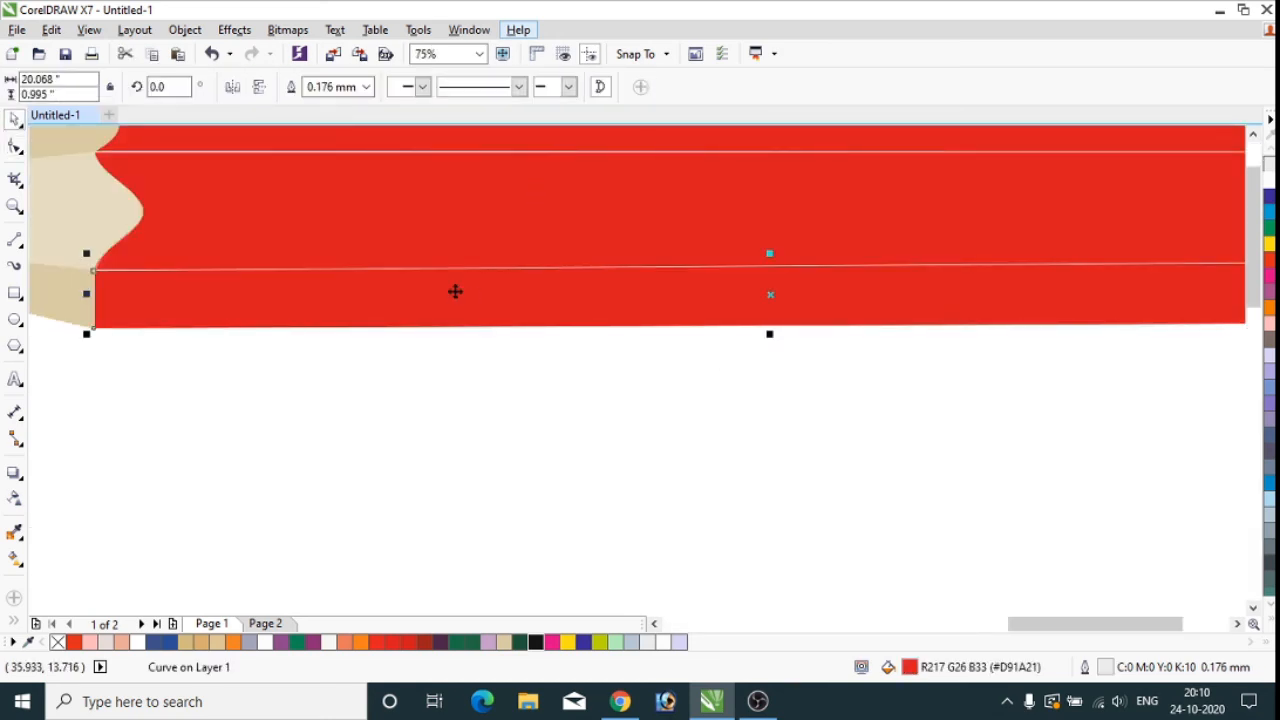
key(Down)
key(Down)
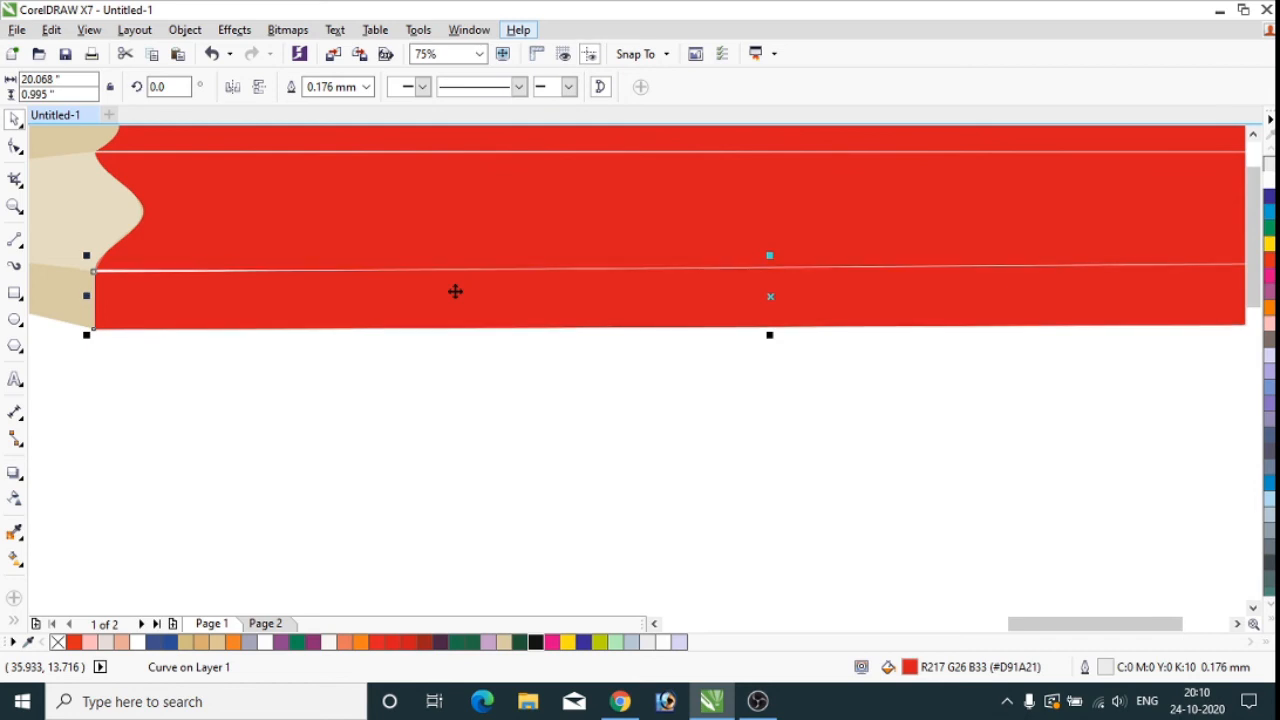
click(446, 451)
scroll(480, 451, down, 4)
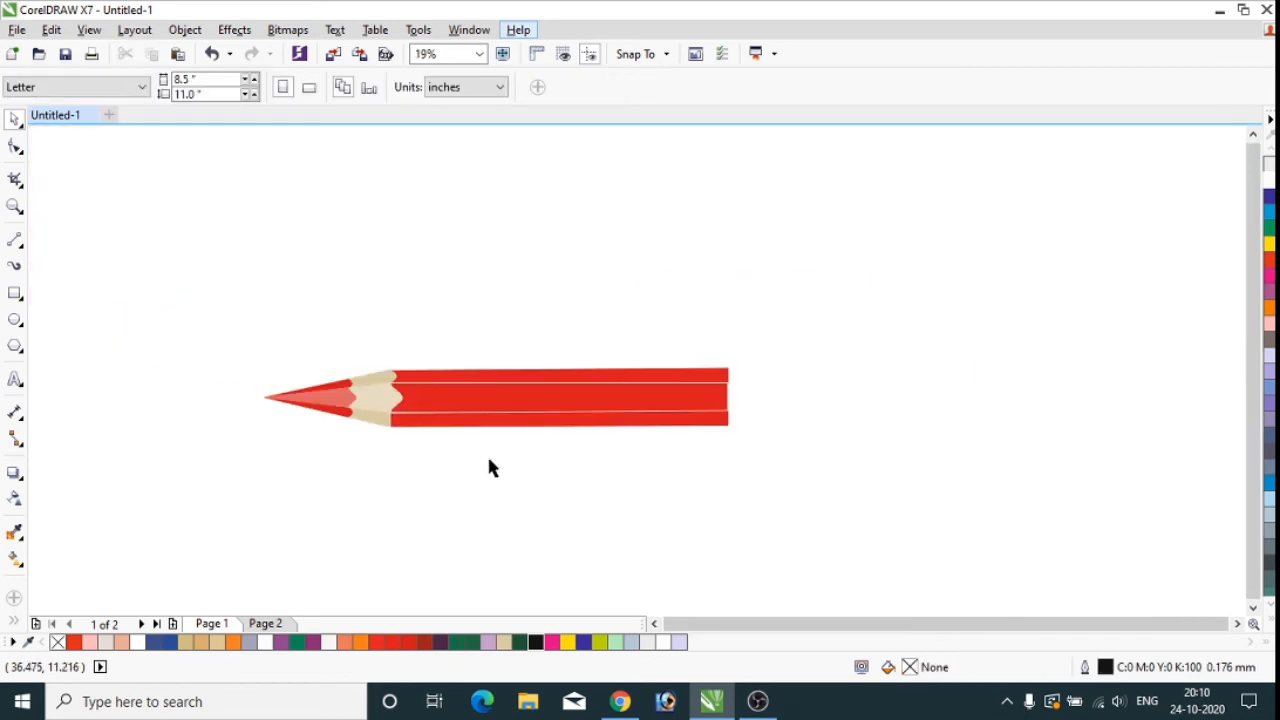
Step: Stretch the wide middle bar at the blunt end until it is flush with the two thin bars
scroll(740, 403, up, 4)
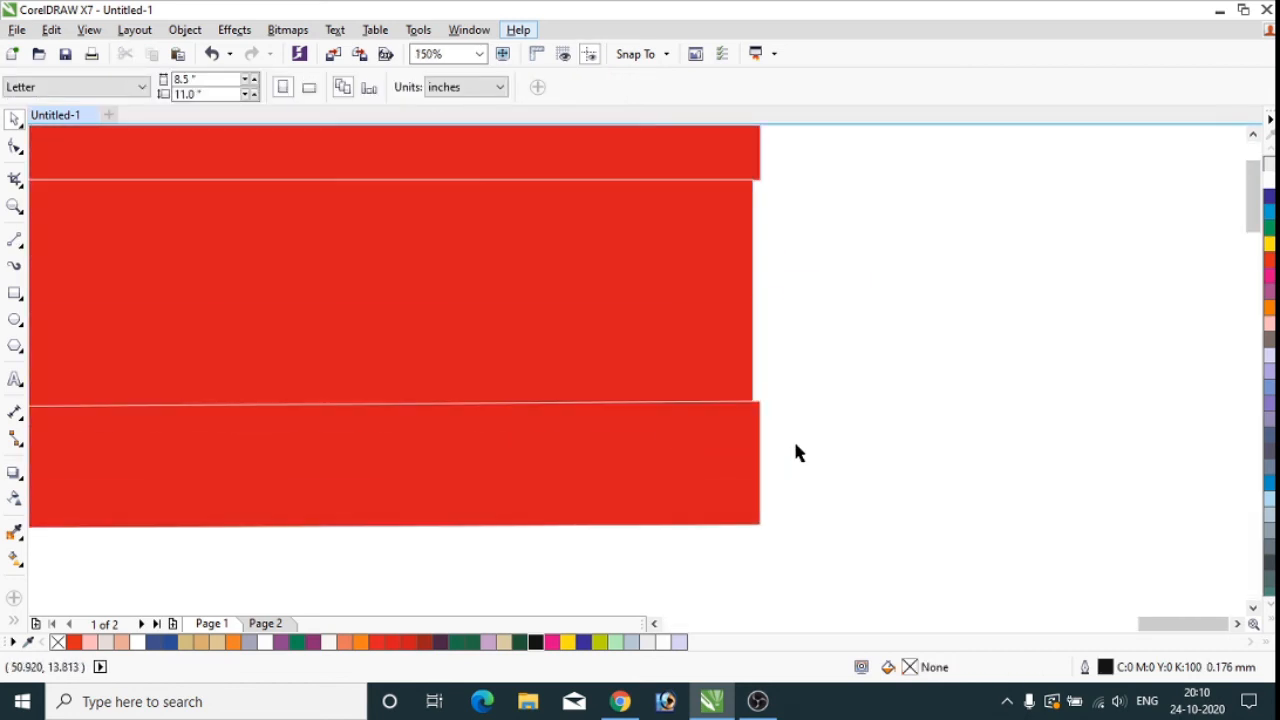
click(668, 332)
scroll(760, 310, up, 2)
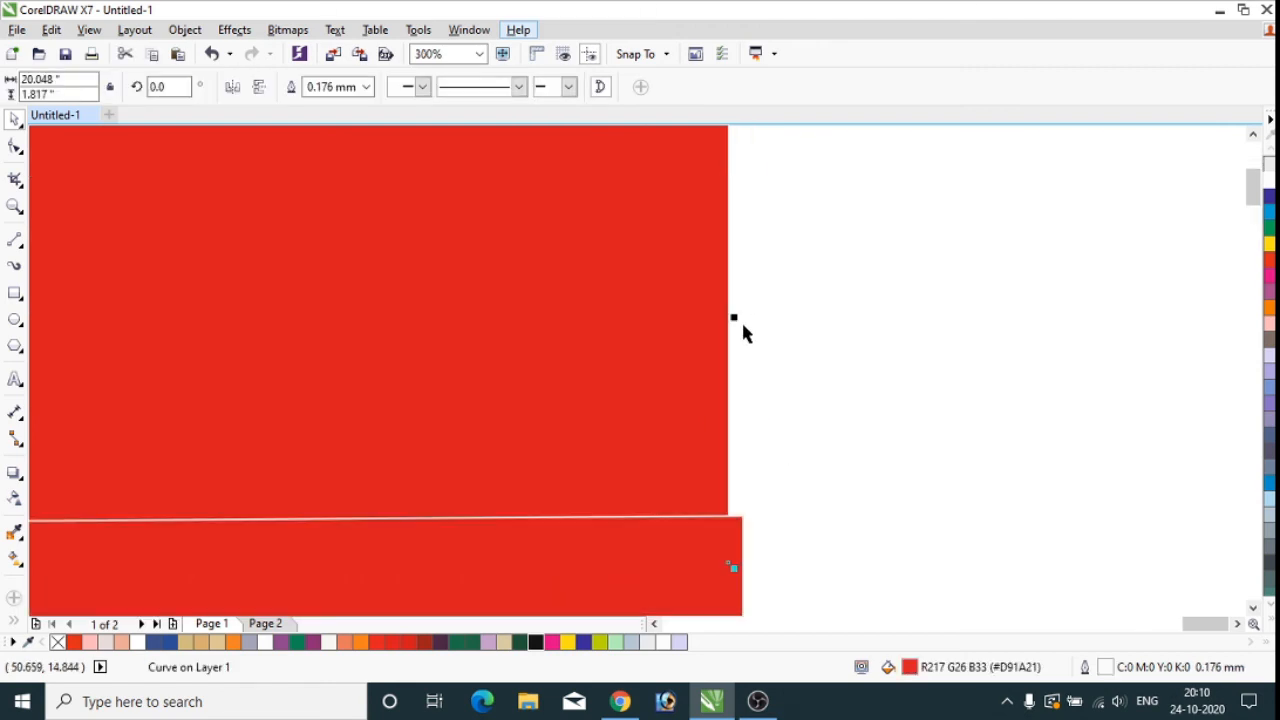
drag(737, 317, 750, 320)
scroll(751, 354, down, 3)
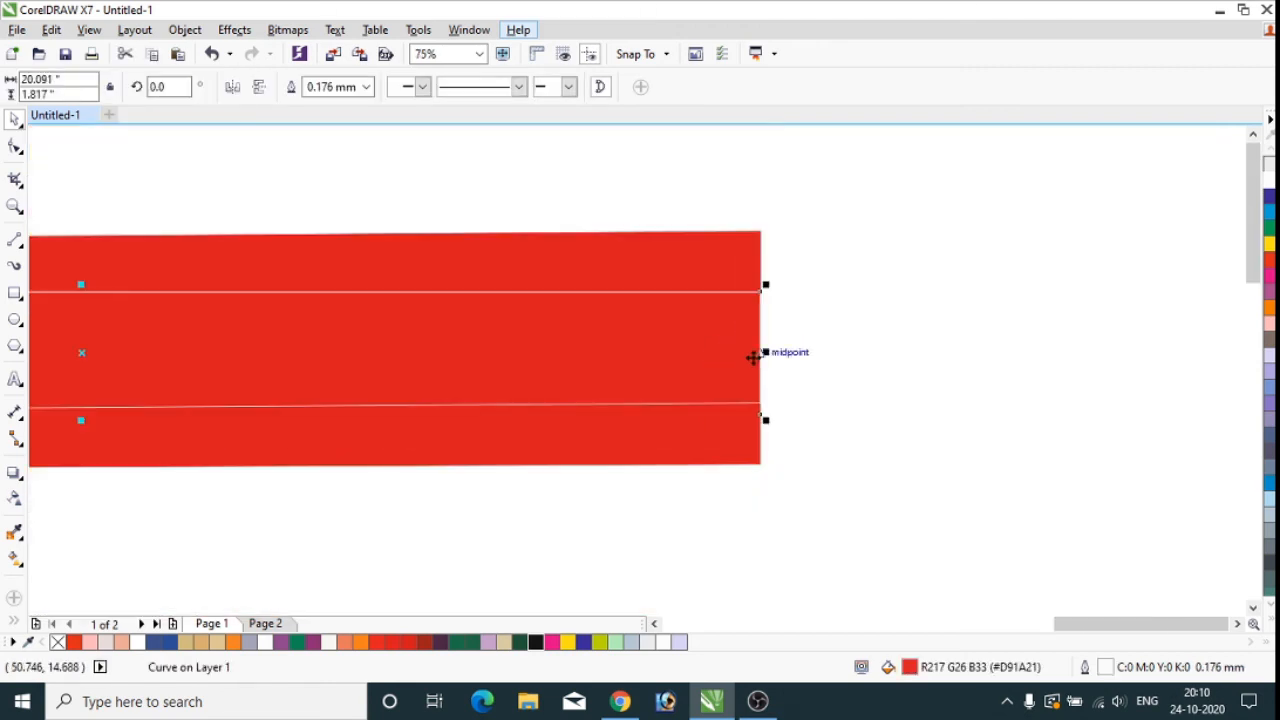
click(860, 339)
scroll(770, 327, down, 3)
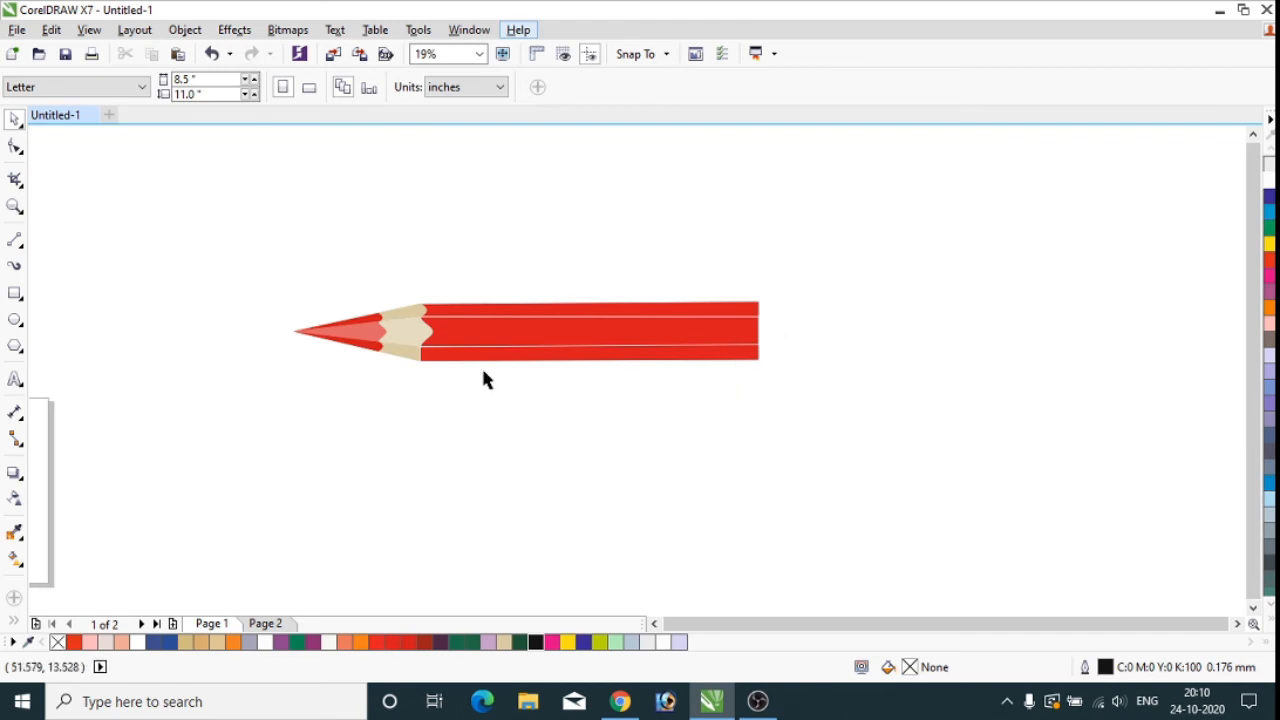
Step: Send the lower thin bar to the back, behind the lower beige scallop and the wide bar
scroll(433, 372, up, 2)
click(413, 328)
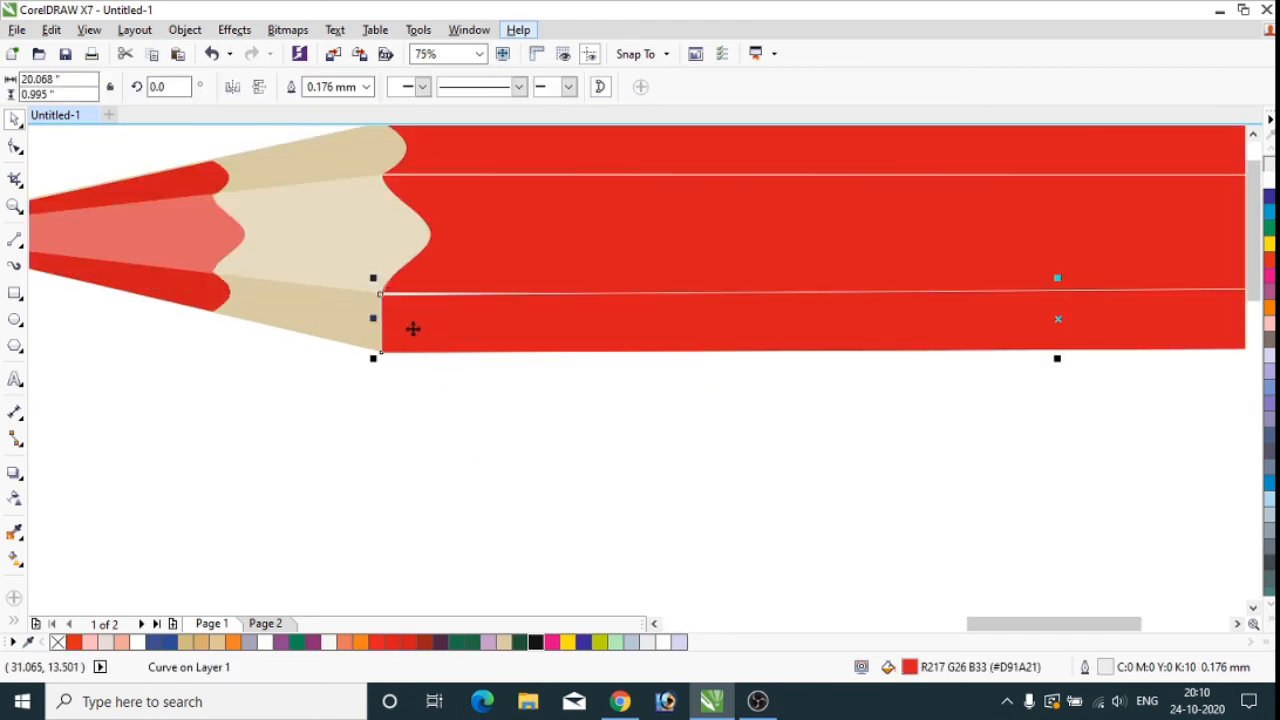
key(shift+Page_Down)
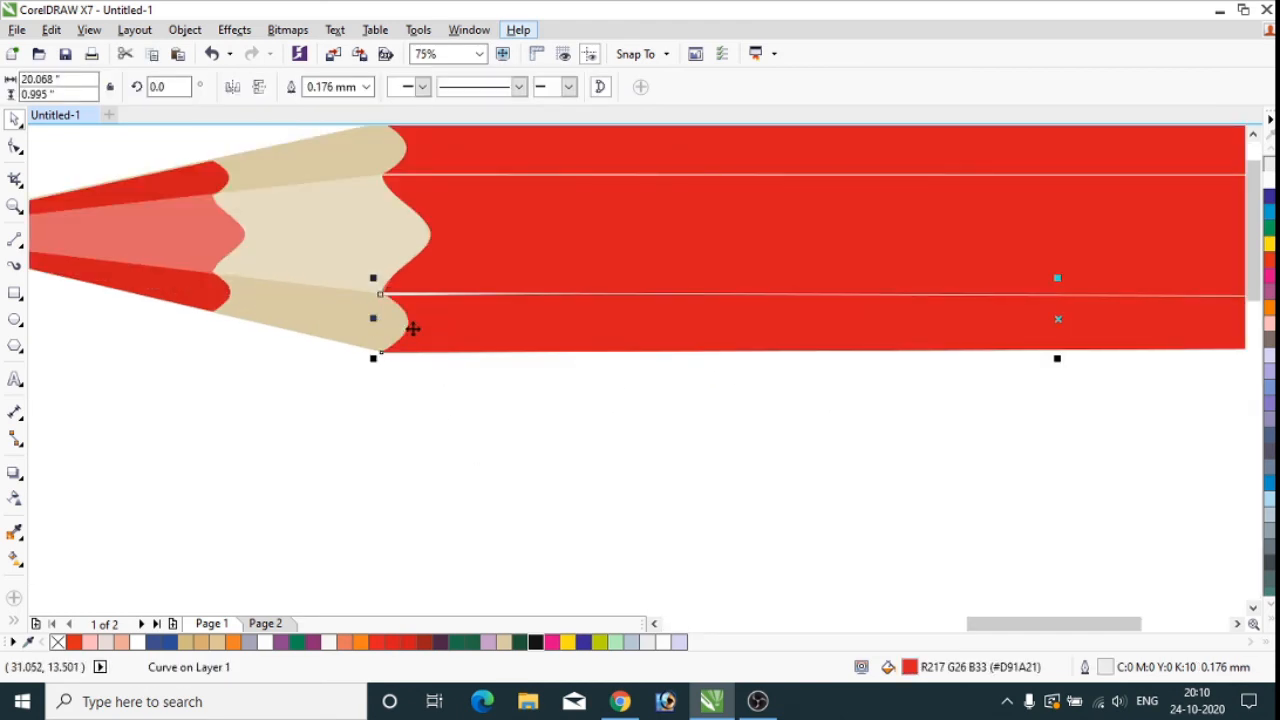
scroll(376, 357, down, 1)
click(318, 418)
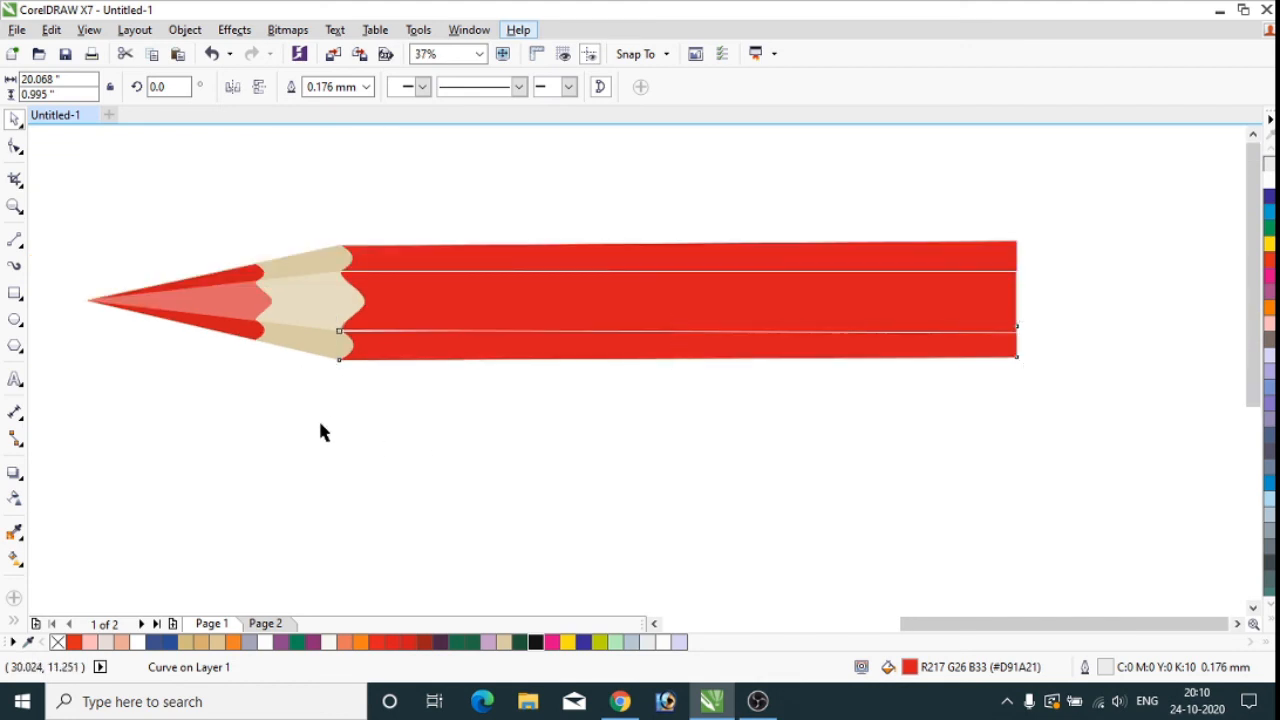
scroll(385, 320, down, 1)
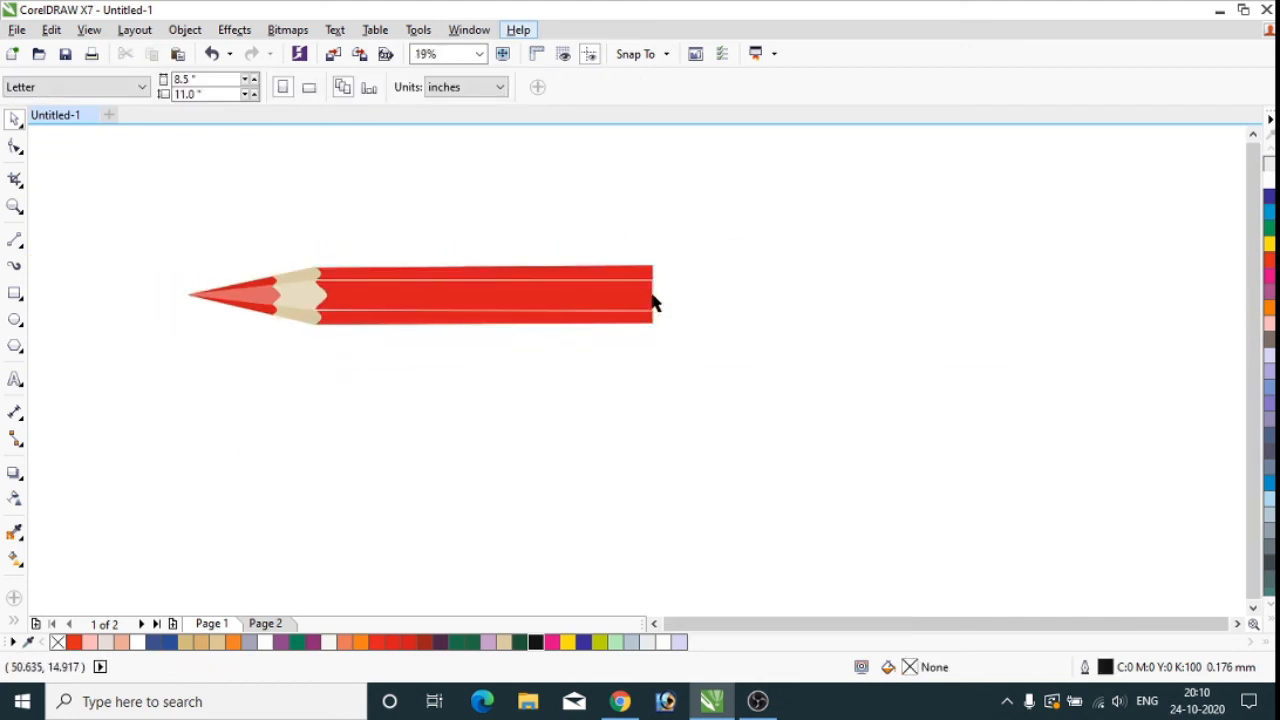
Step: Draw a rectangle about 4.88 by 3.47 inches against the pencil's blunt end, spanning the full height of the body
scroll(665, 288, up, 1)
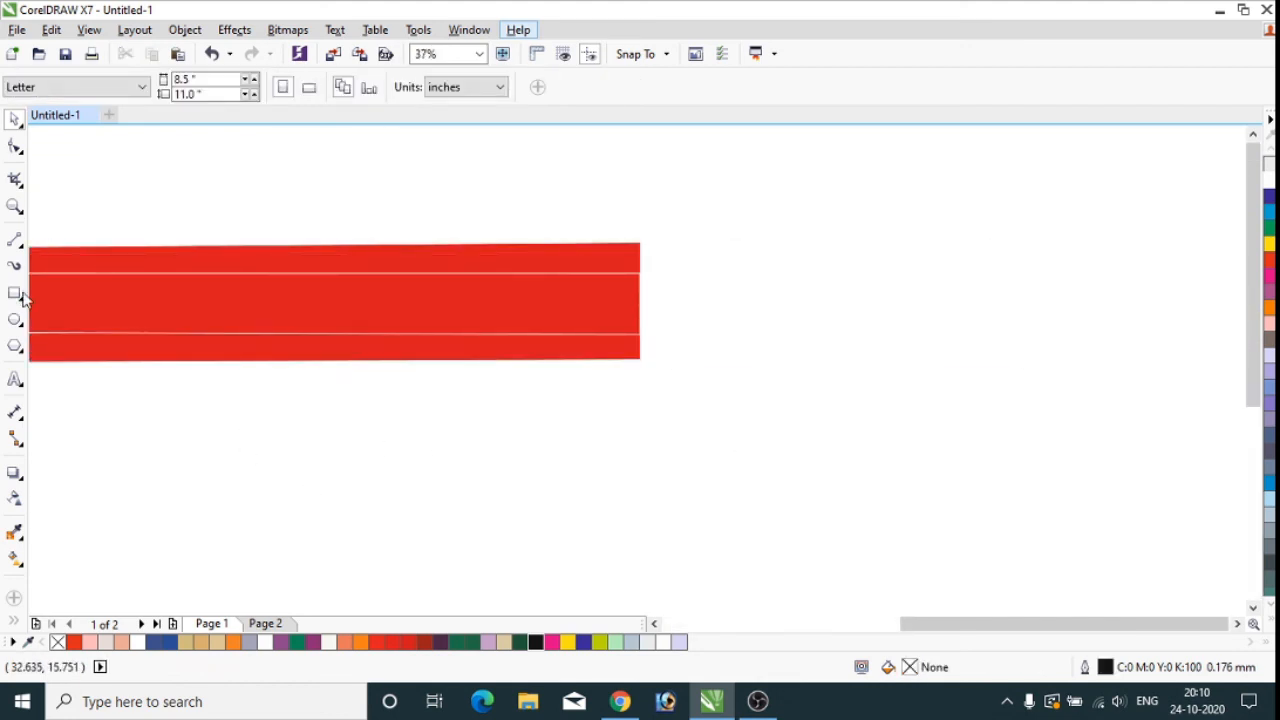
click(14, 293)
scroll(651, 270, up, 1)
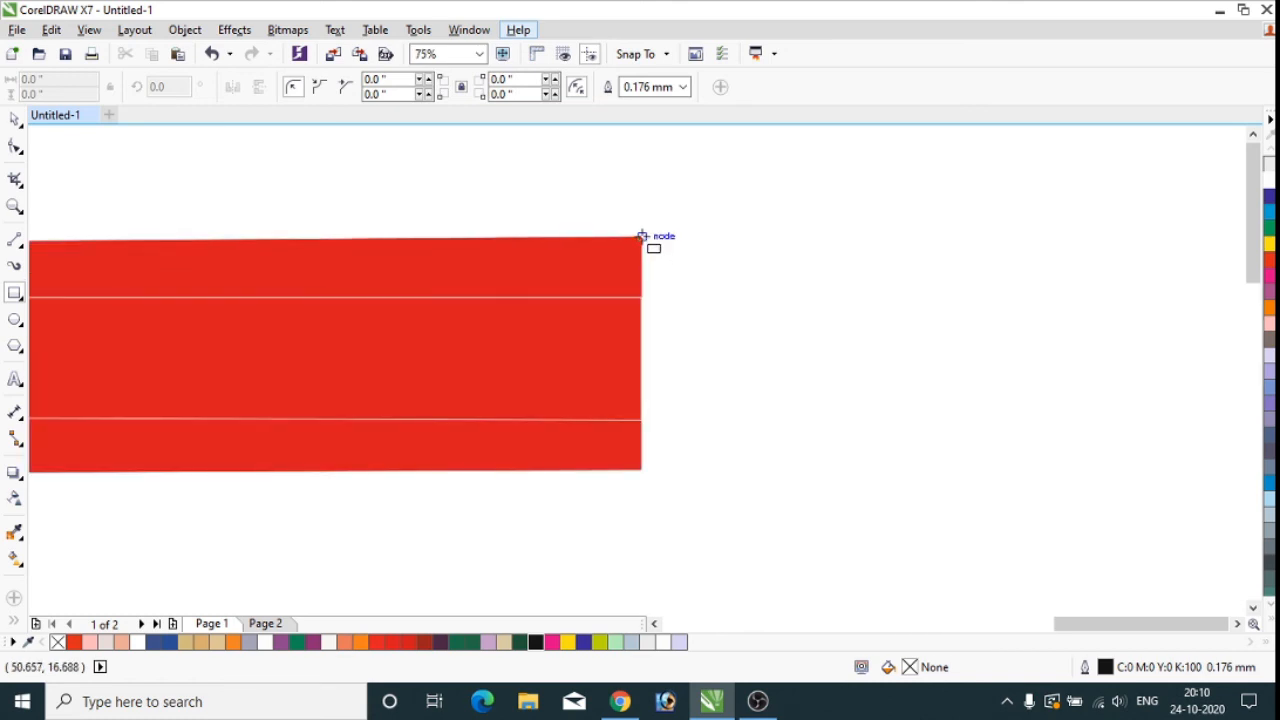
drag(642, 238, 971, 470)
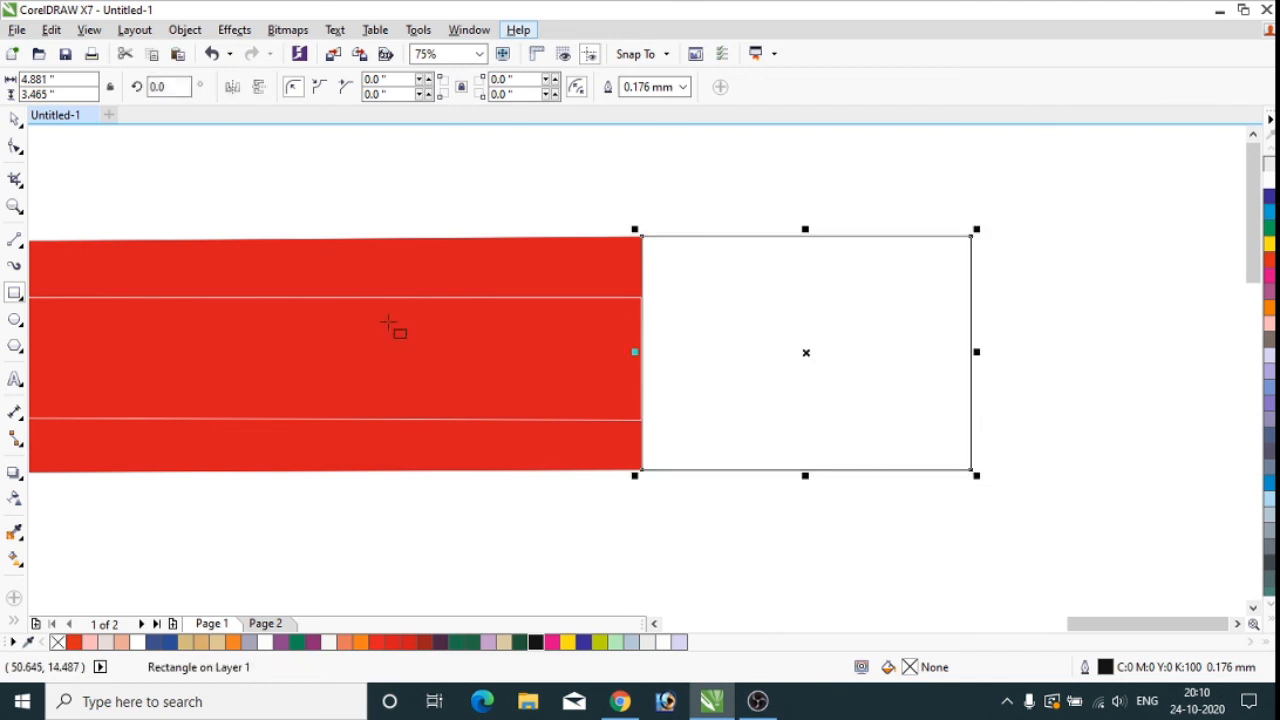
Step: Make a horizontally scaled copy of the end rectangle, about 0.64 inches wide, against the red body
click(14, 118)
click(889, 348)
click(940, 346)
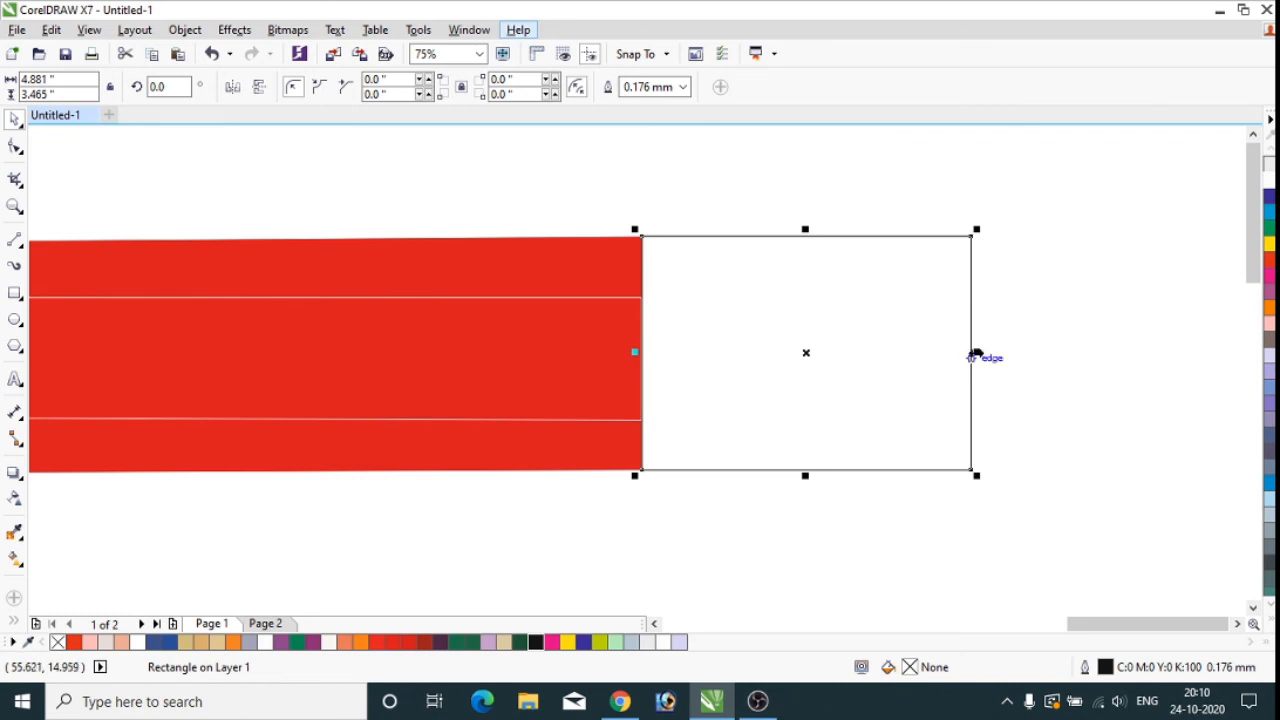
drag(971, 356, 690, 364)
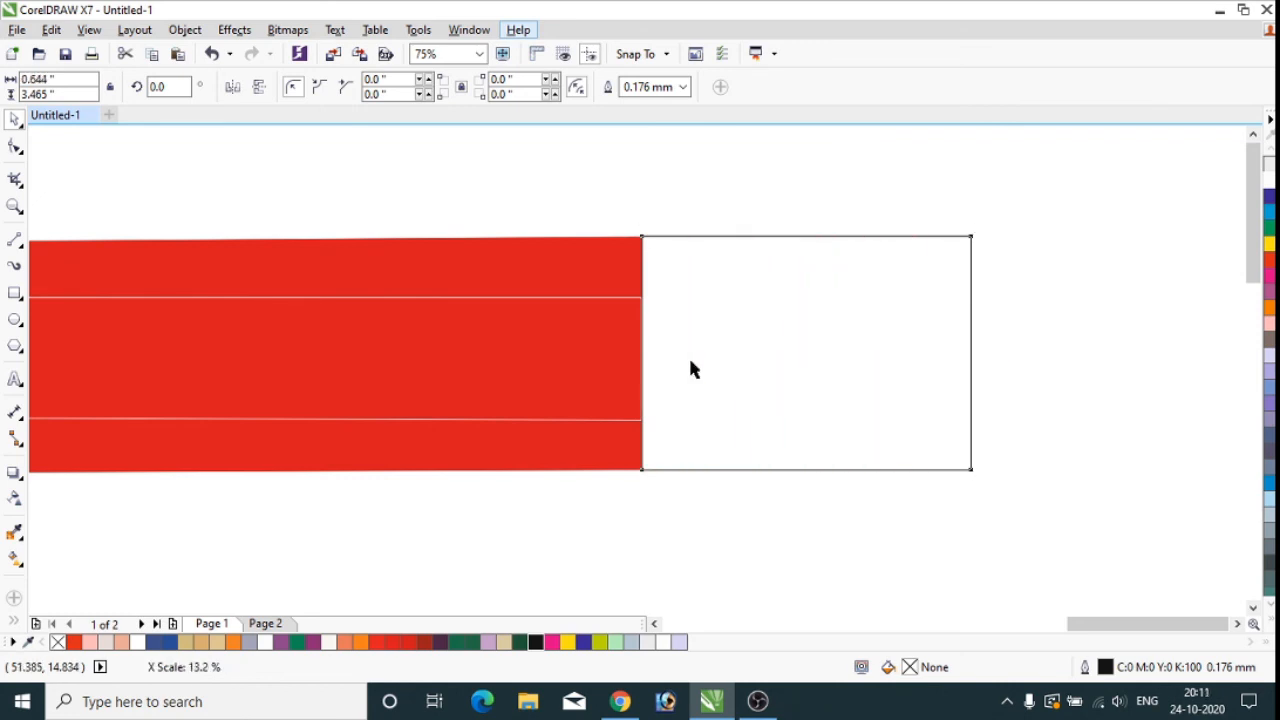
right_click(690, 362)
click(622, 162)
Step: Convert the large end rectangle to curves
click(972, 350)
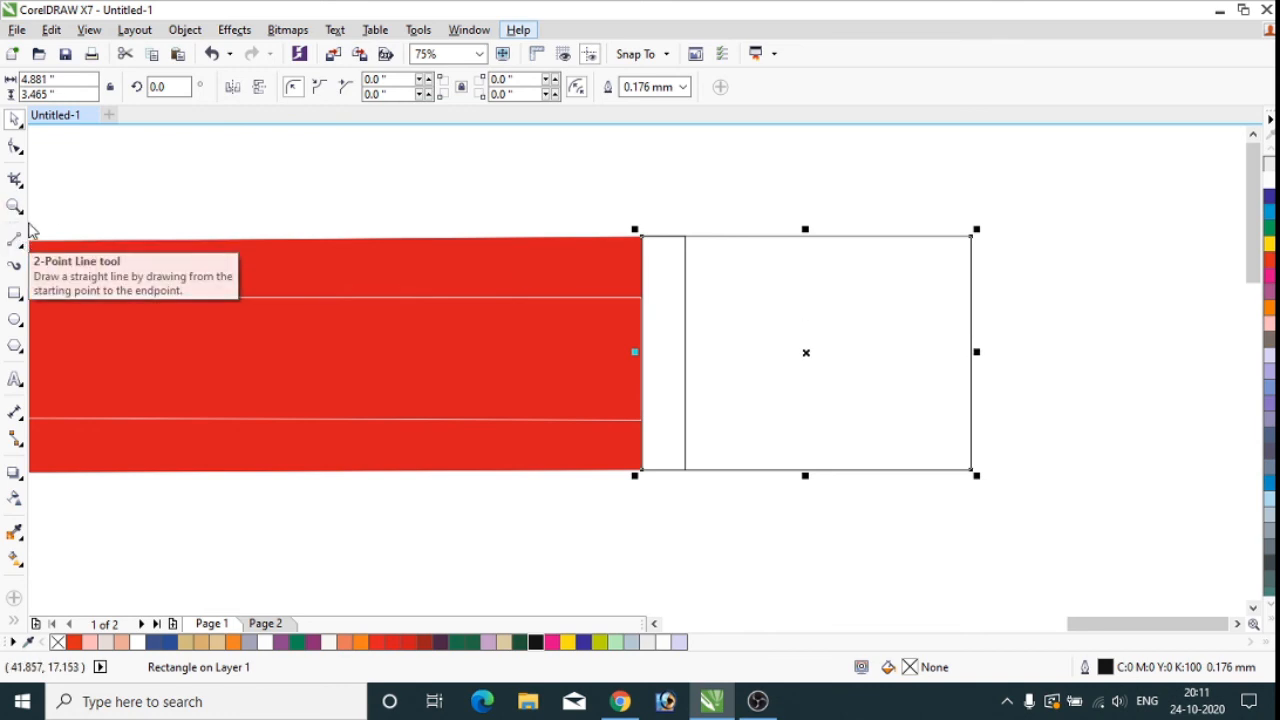
click(25, 158)
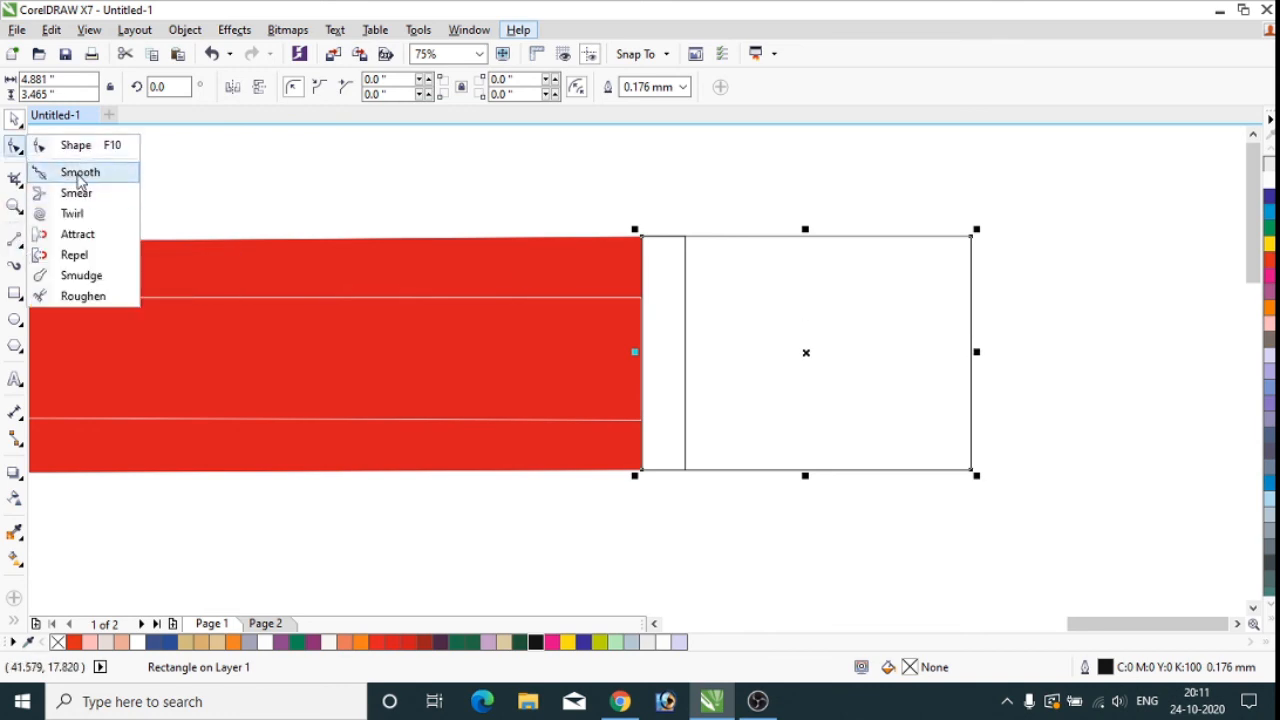
click(78, 145)
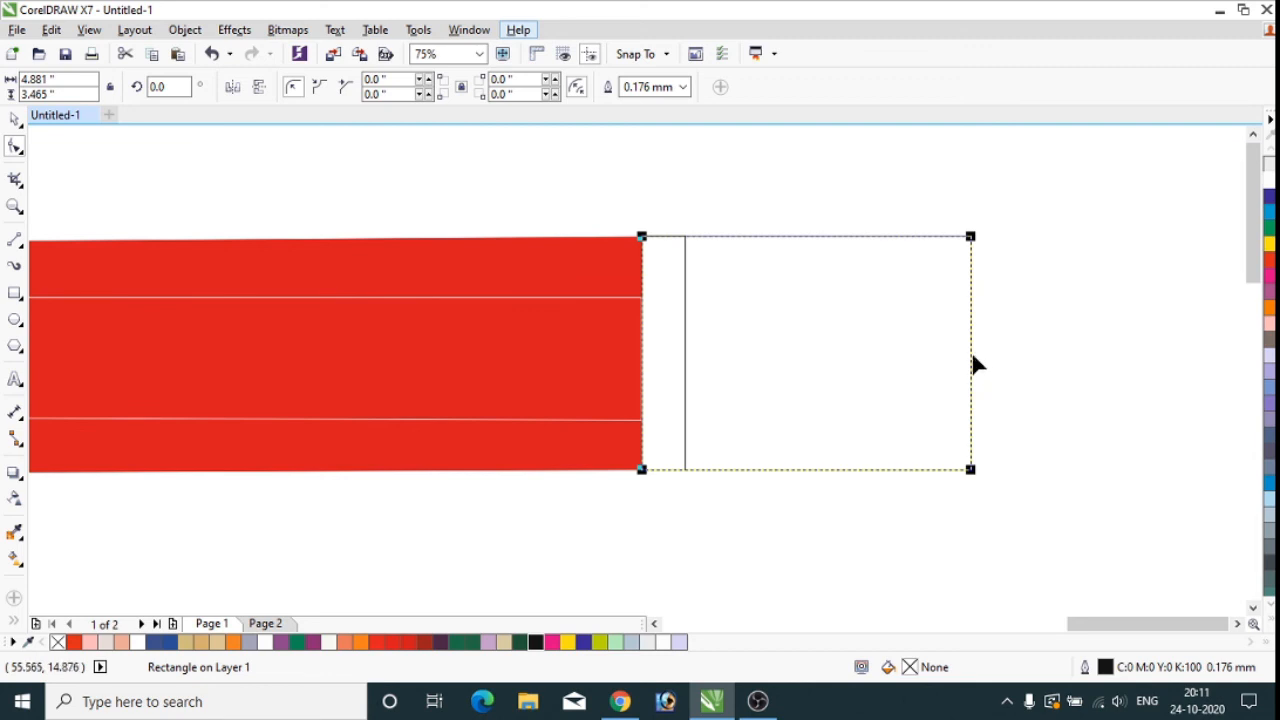
right_click(970, 348)
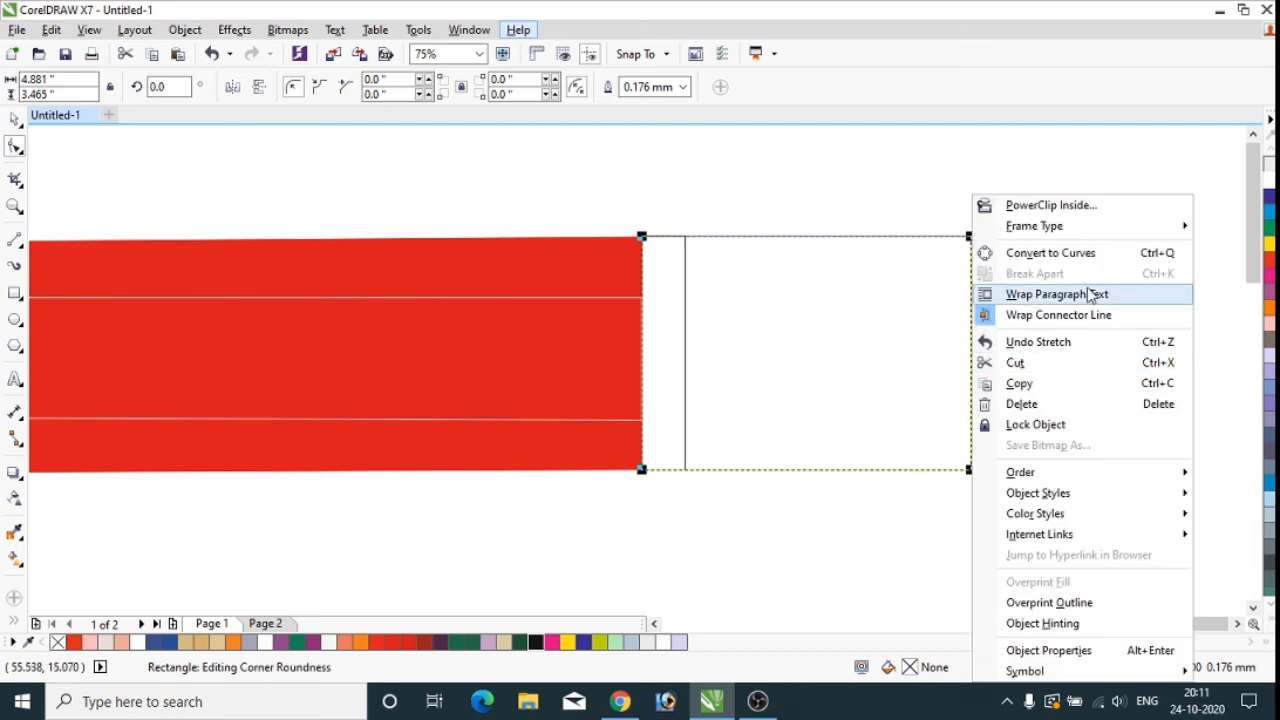
click(1050, 256)
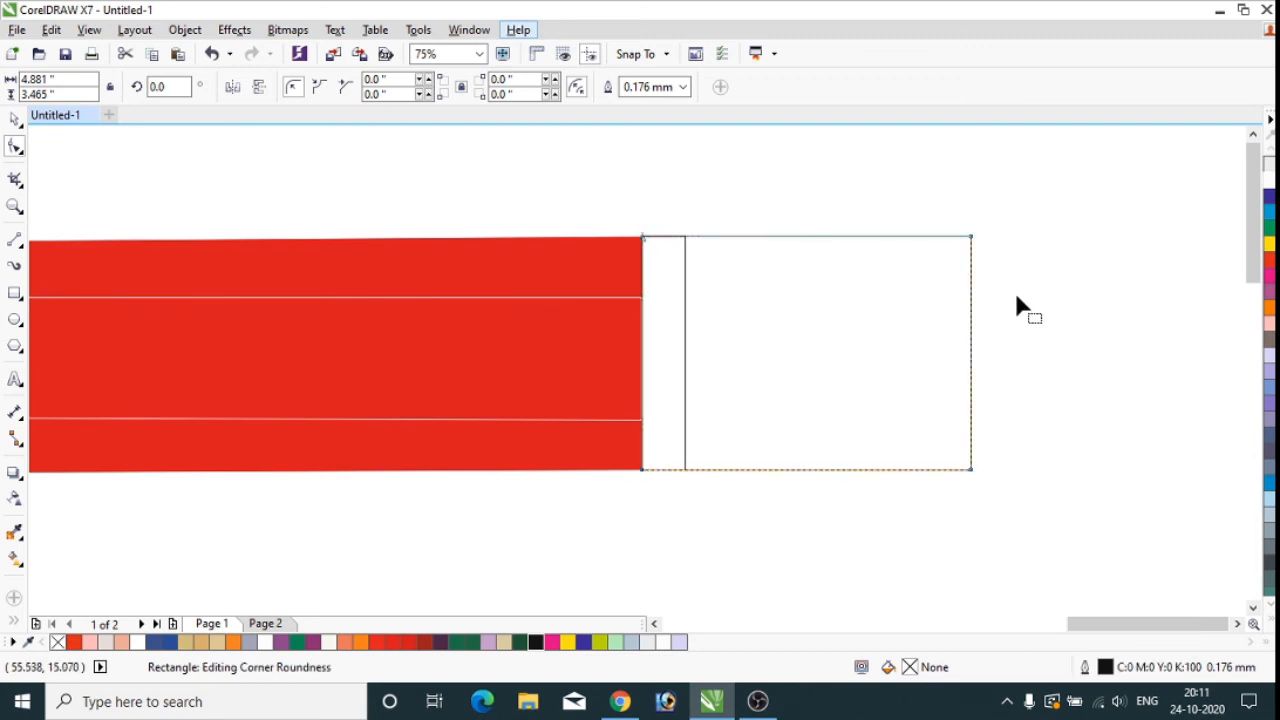
Step: Convert the large end shape's outer edge to a curve and bulge it outward into an even, rounded end
click(969, 353)
right_click(969, 353)
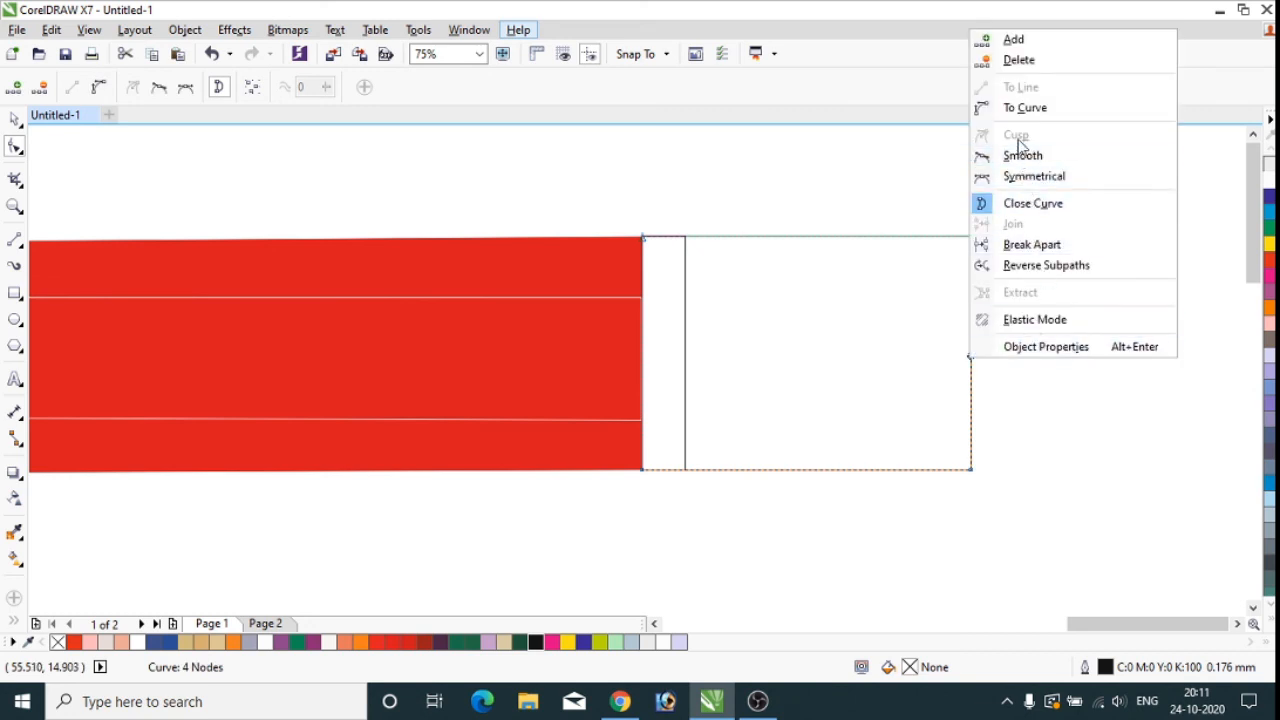
click(1020, 108)
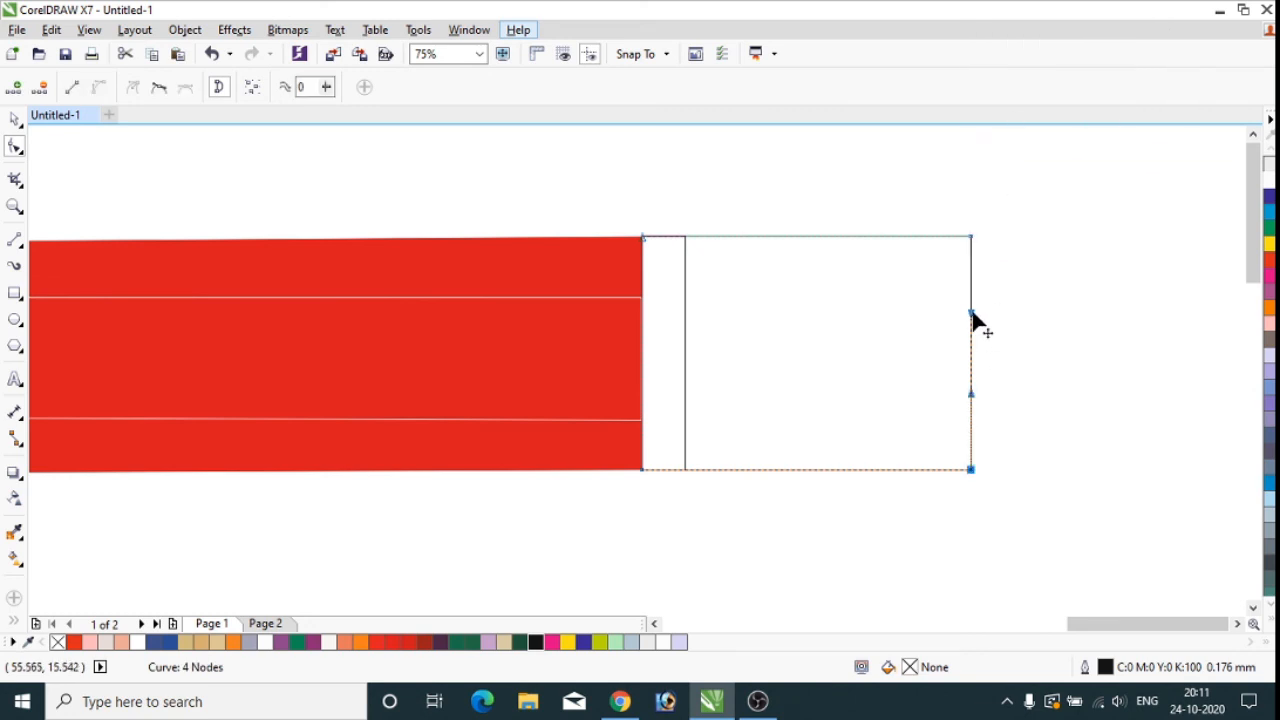
drag(971, 314, 1018, 300)
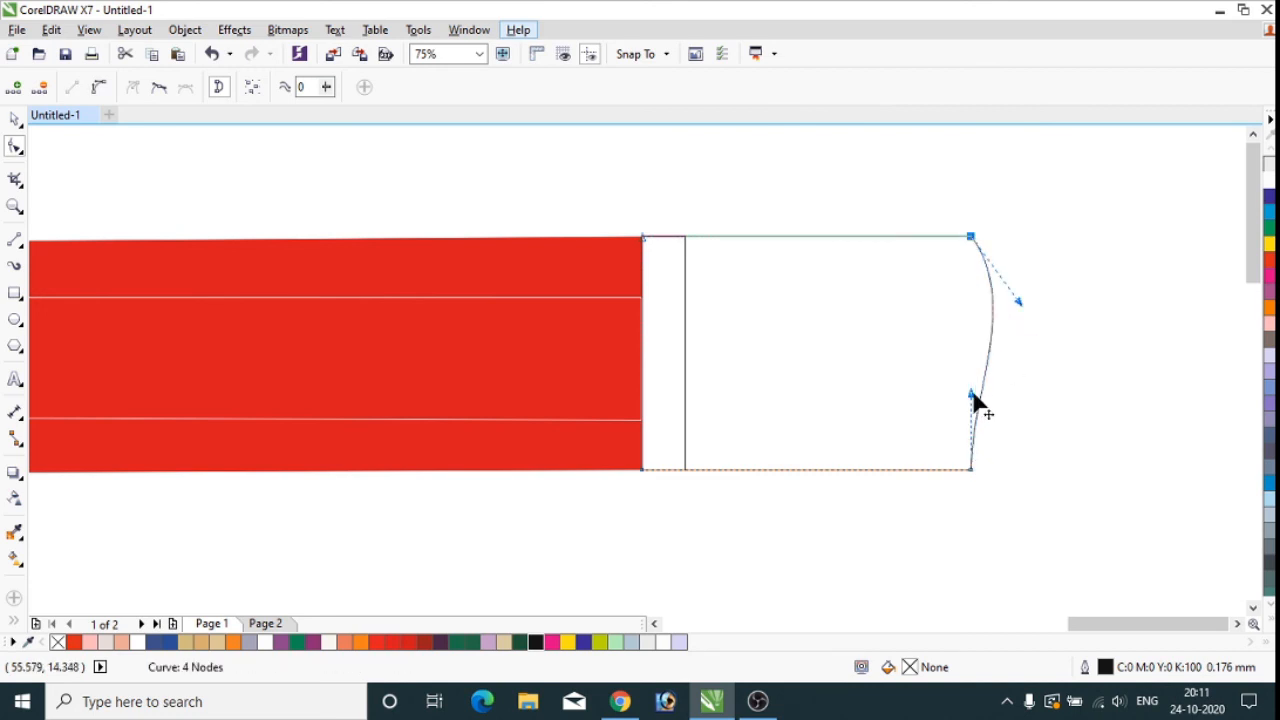
drag(972, 396, 1023, 400)
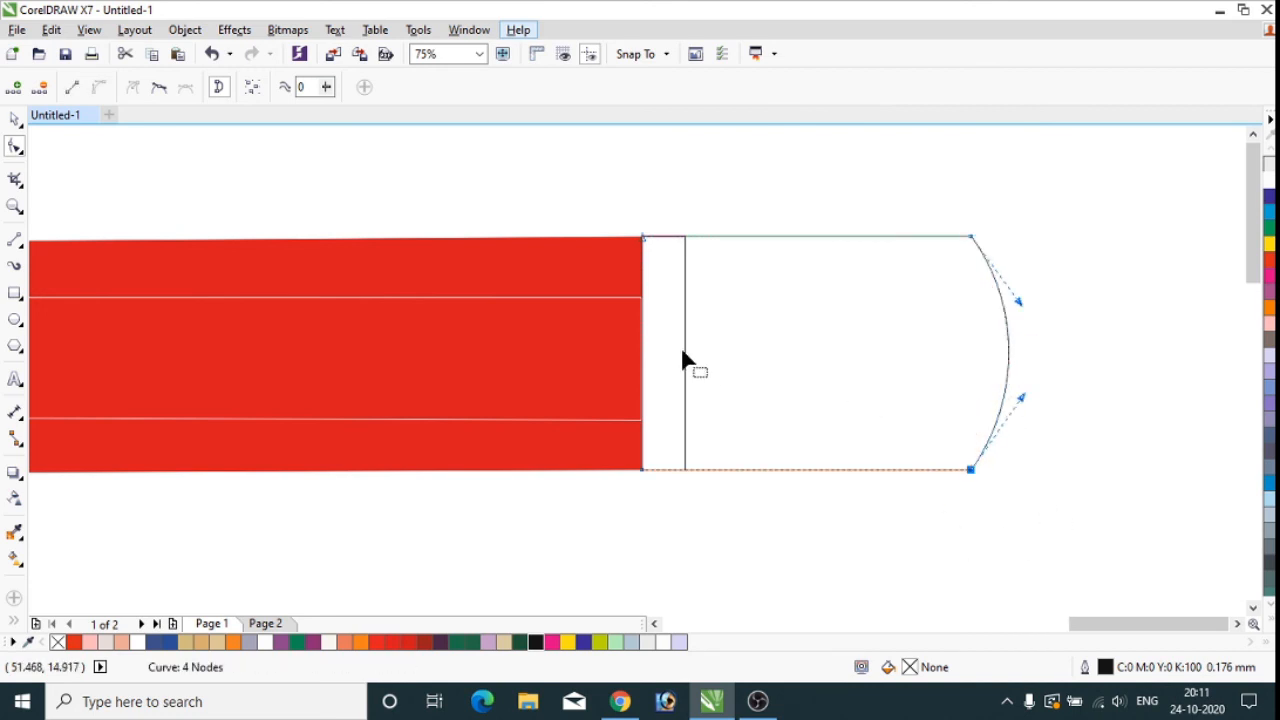
scroll(670, 345, down, 2)
click(14, 120)
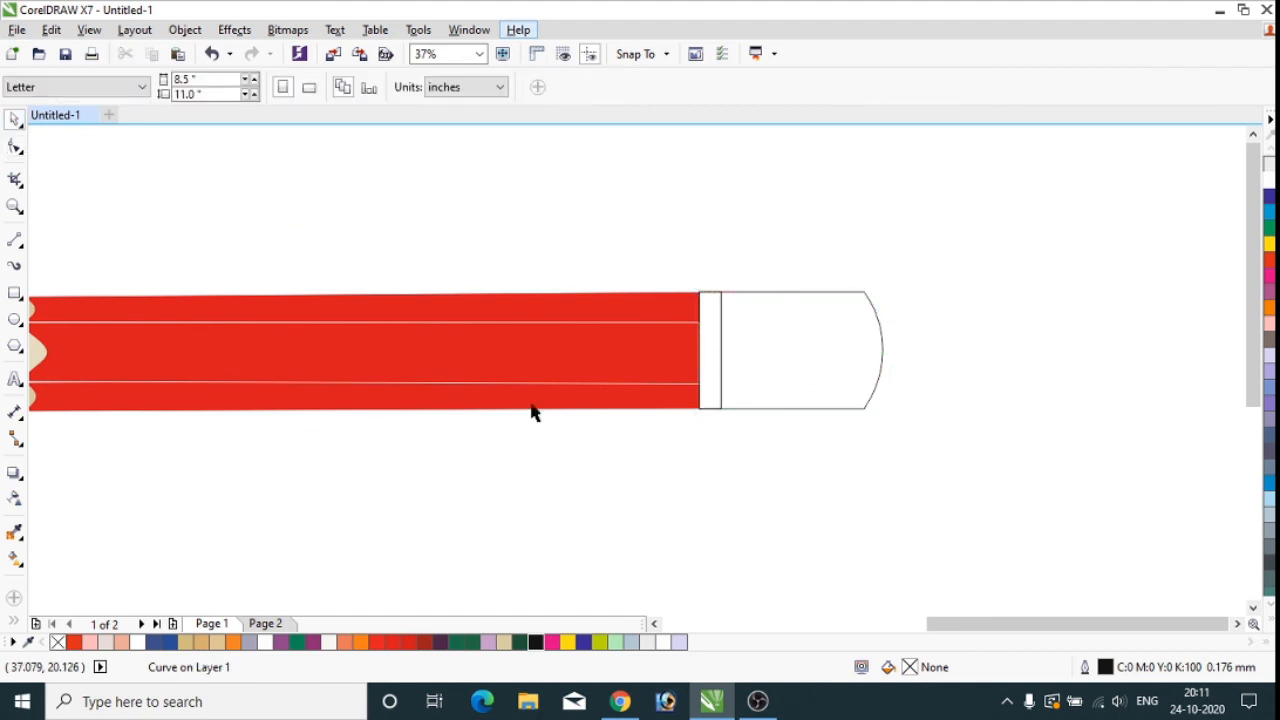
click(829, 366)
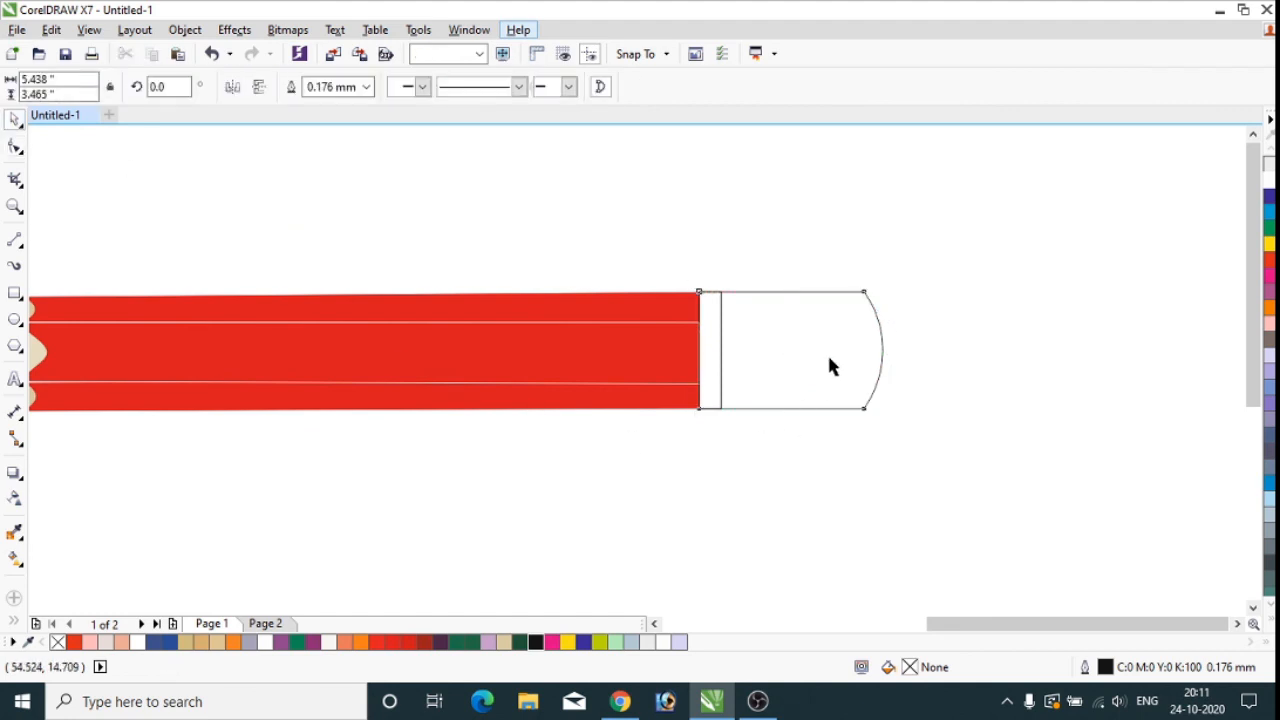
Step: Give the narrow band beside the red body a white outline
click(708, 358)
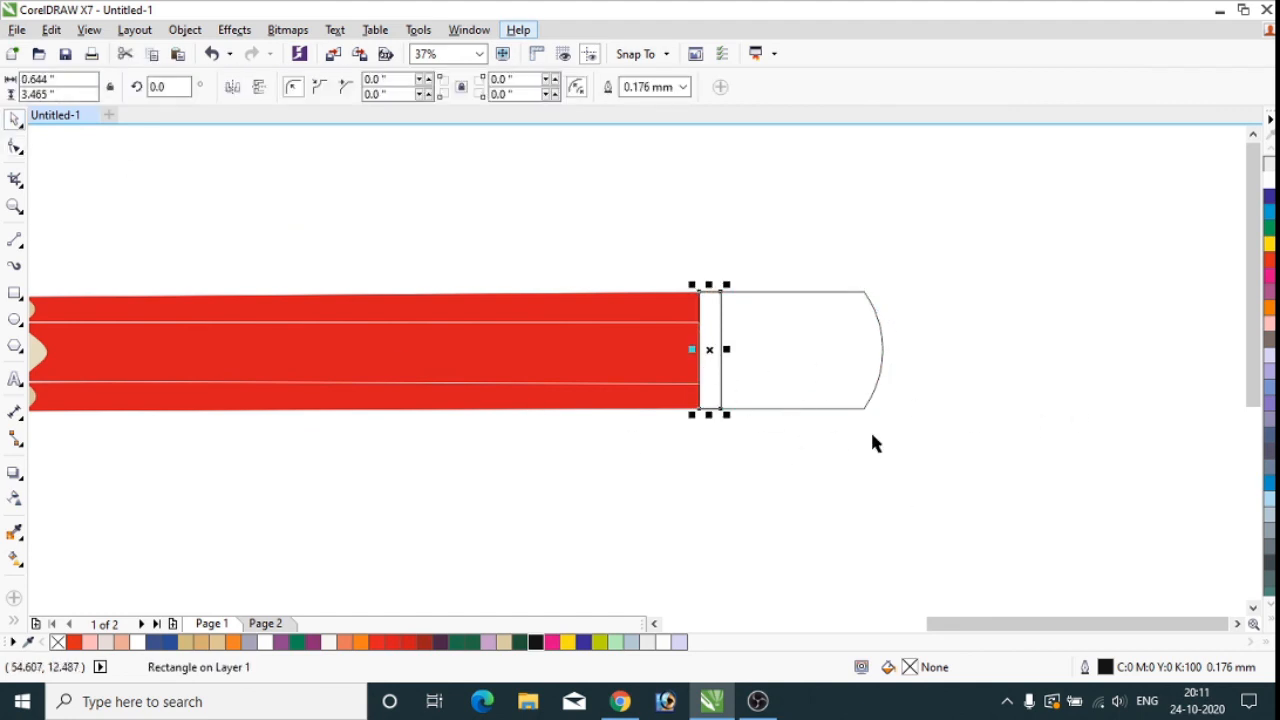
right_click(1268, 182)
click(943, 307)
Step: Fill the large rounded end shape with pale lavender, C:20 M:20 Y:0 K:0
click(766, 348)
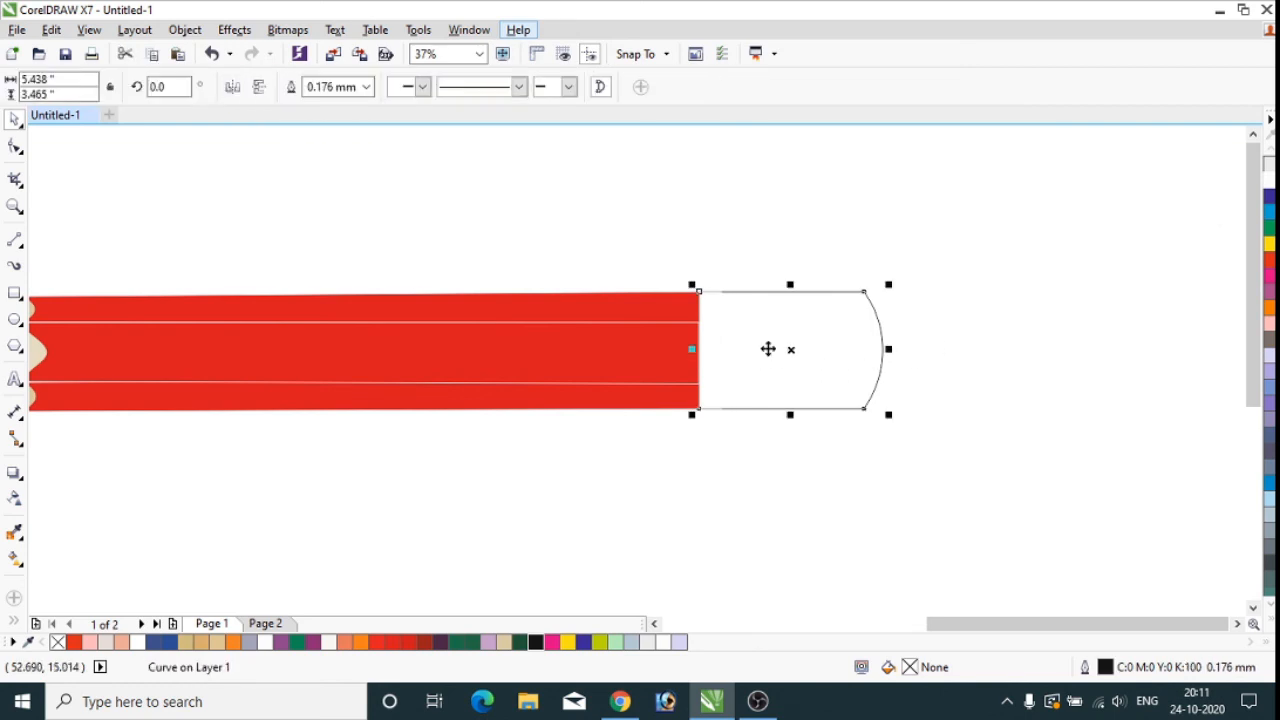
click(1068, 368)
click(845, 345)
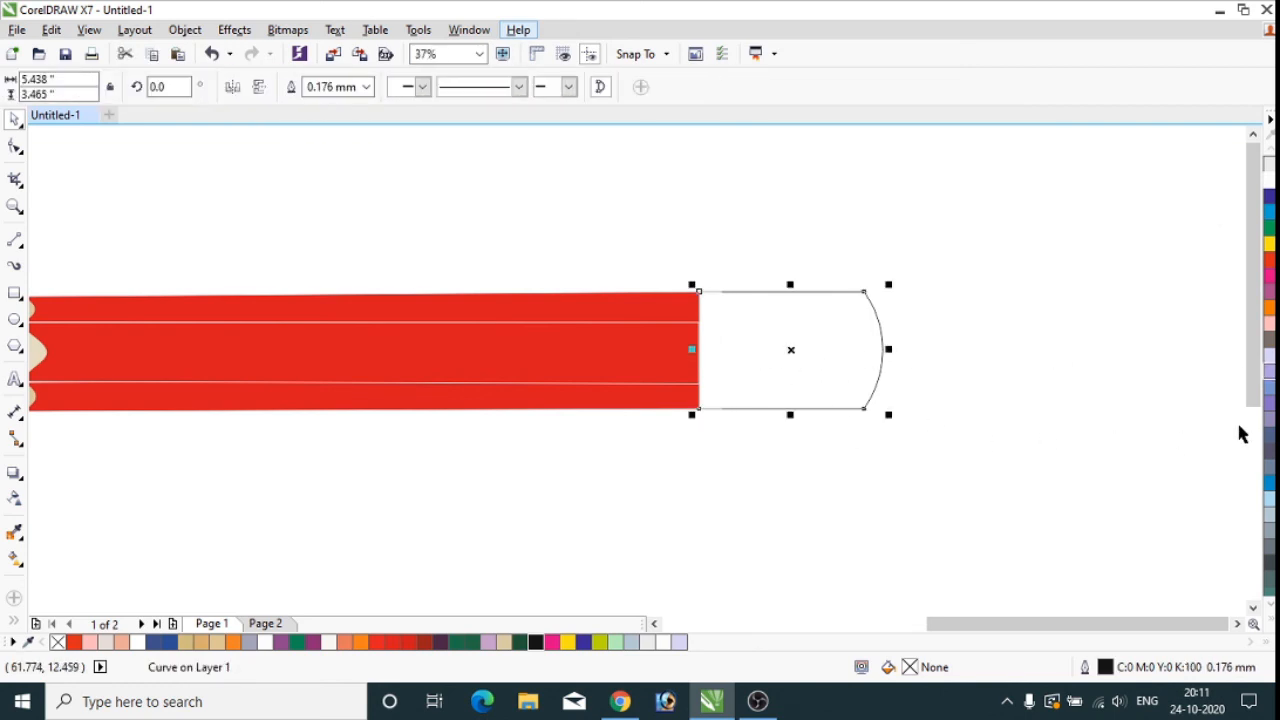
click(1270, 366)
click(975, 390)
scroll(1044, 318, down, 2)
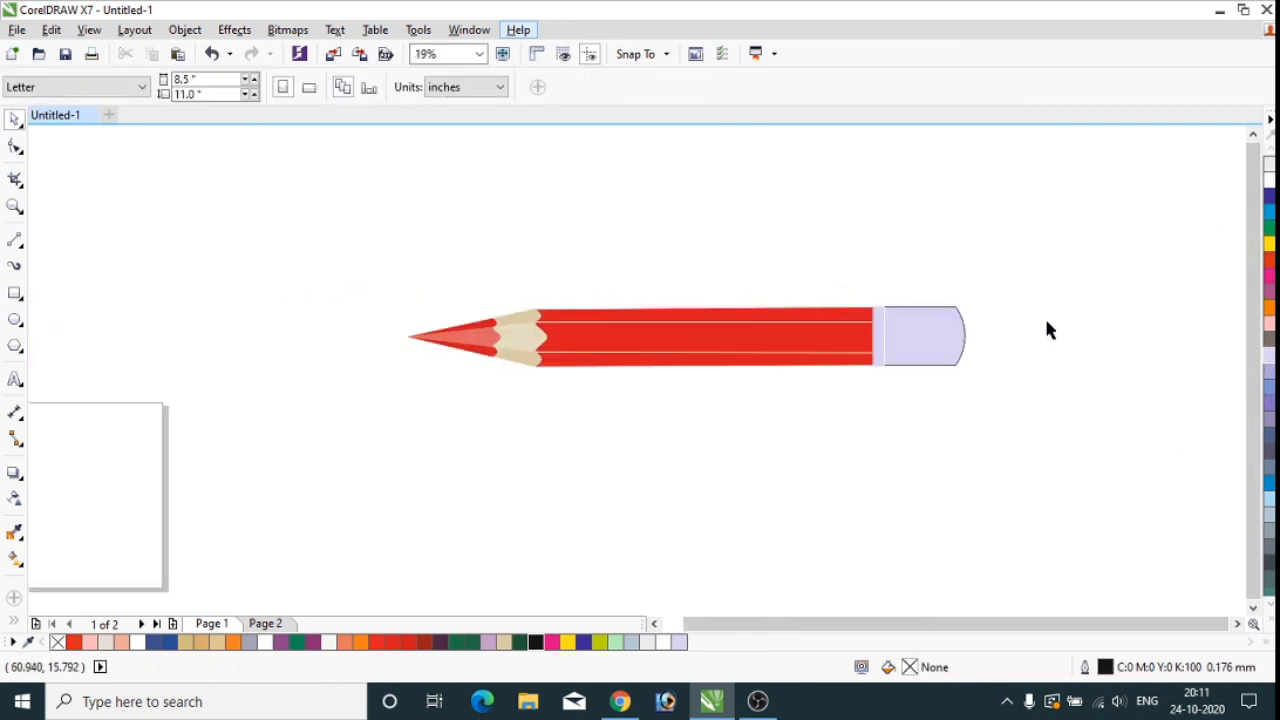
Step: Fill the narrow band between the red body and the rounded cap with white
scroll(1004, 370, up, 2)
click(766, 346)
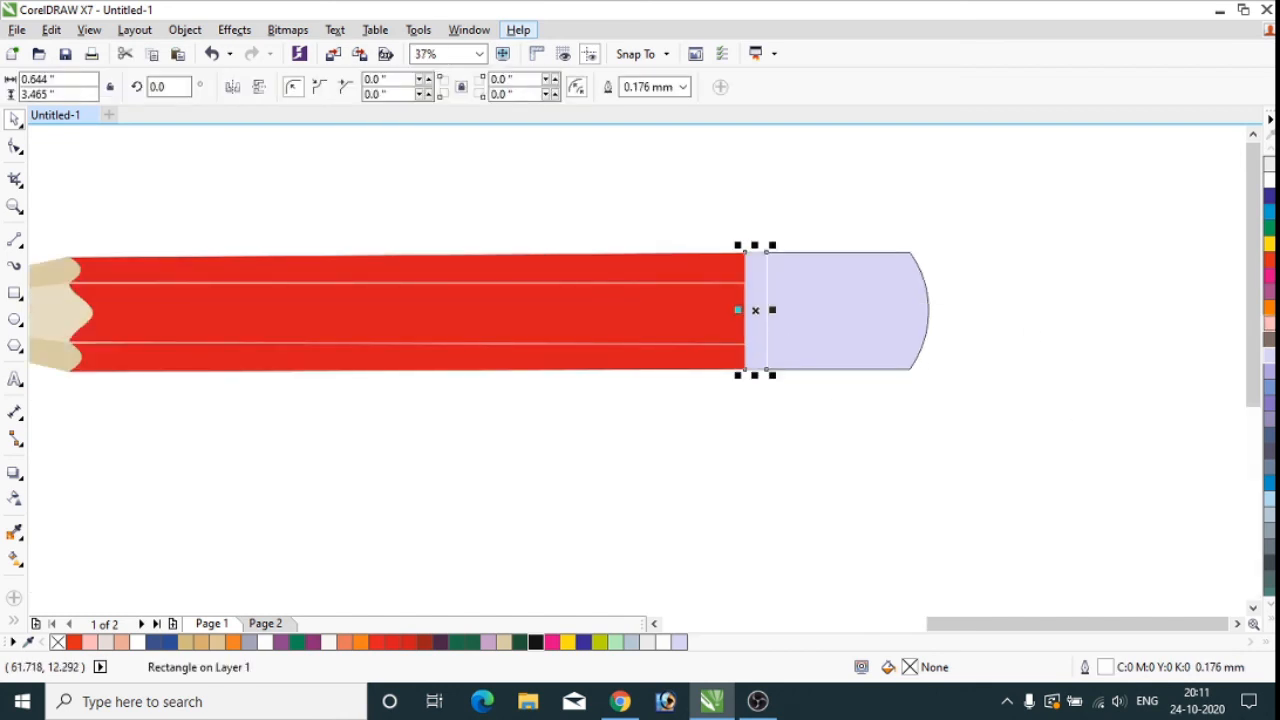
click(1269, 184)
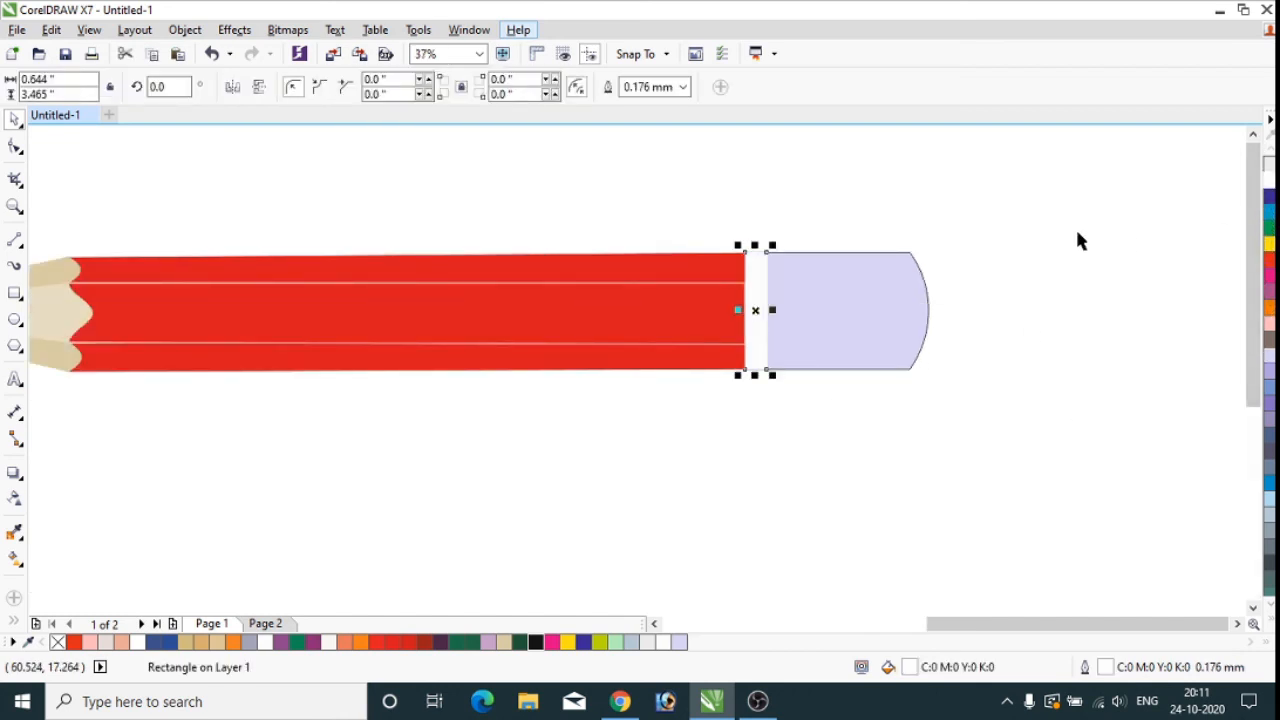
click(918, 360)
scroll(1031, 368, down, 2)
Step: Fill the rounded cap at the pencil's blunt end with black, K:100
scroll(797, 340, up, 2)
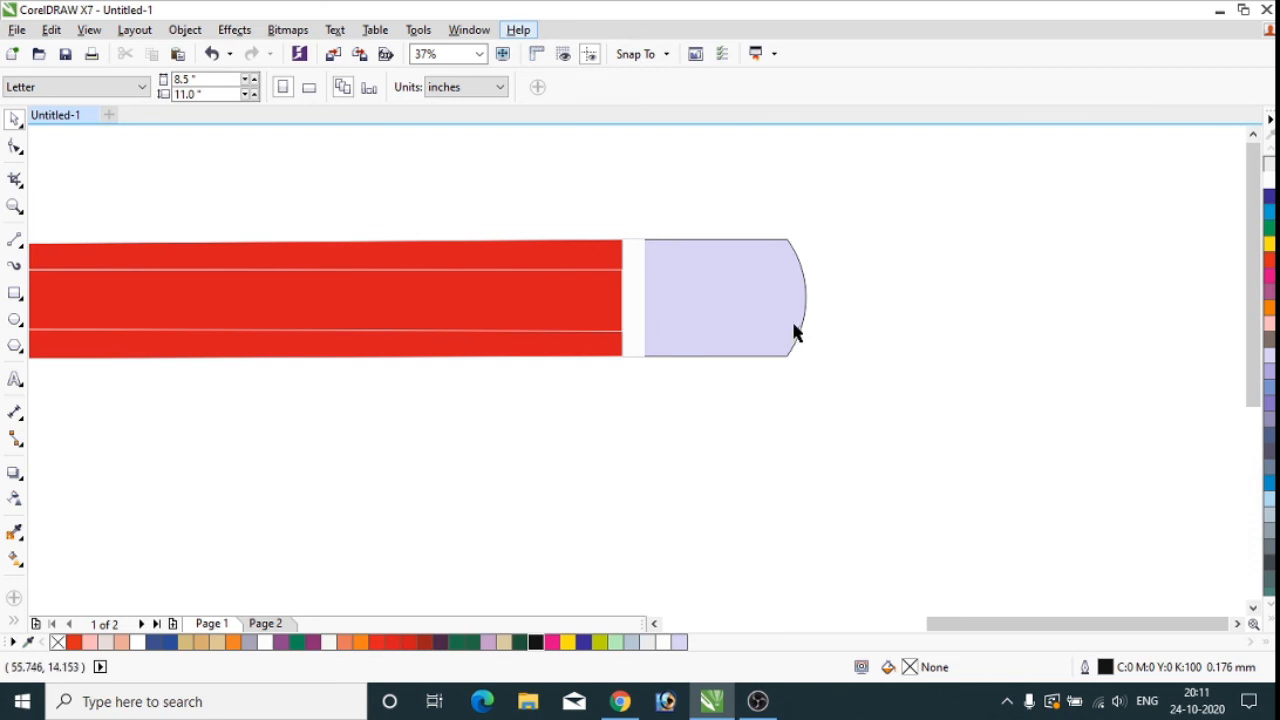
click(797, 333)
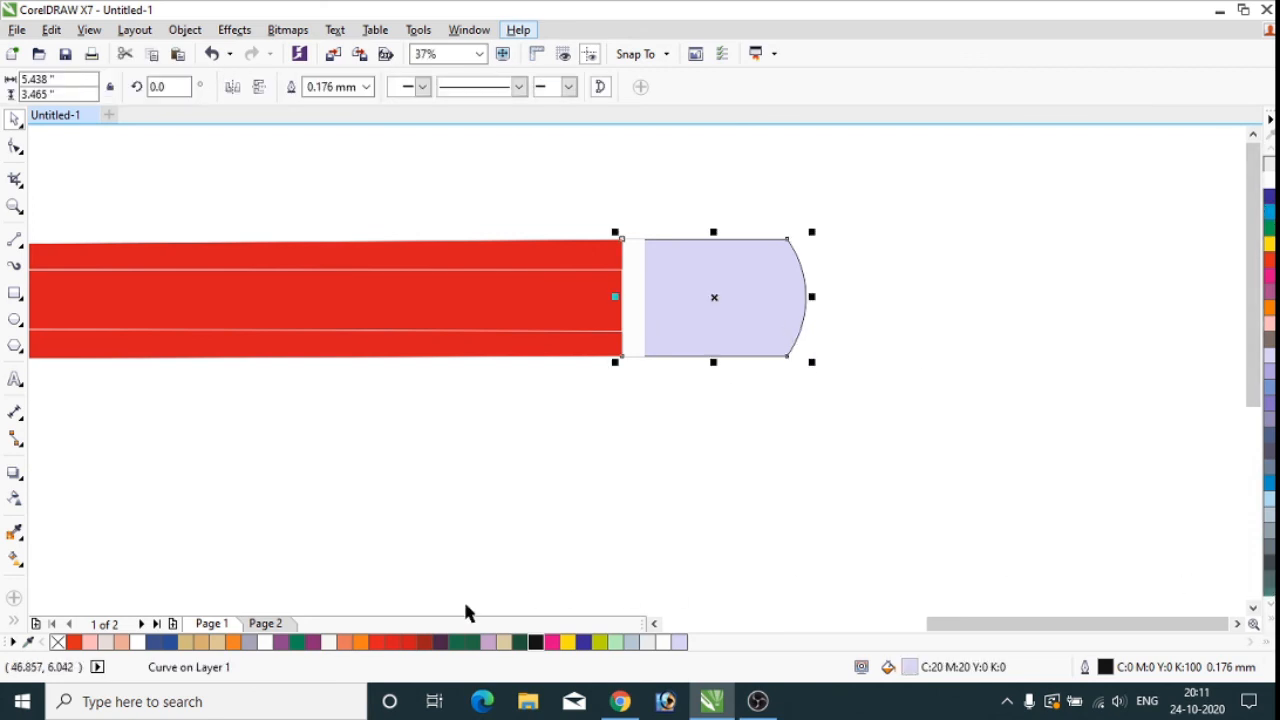
click(537, 641)
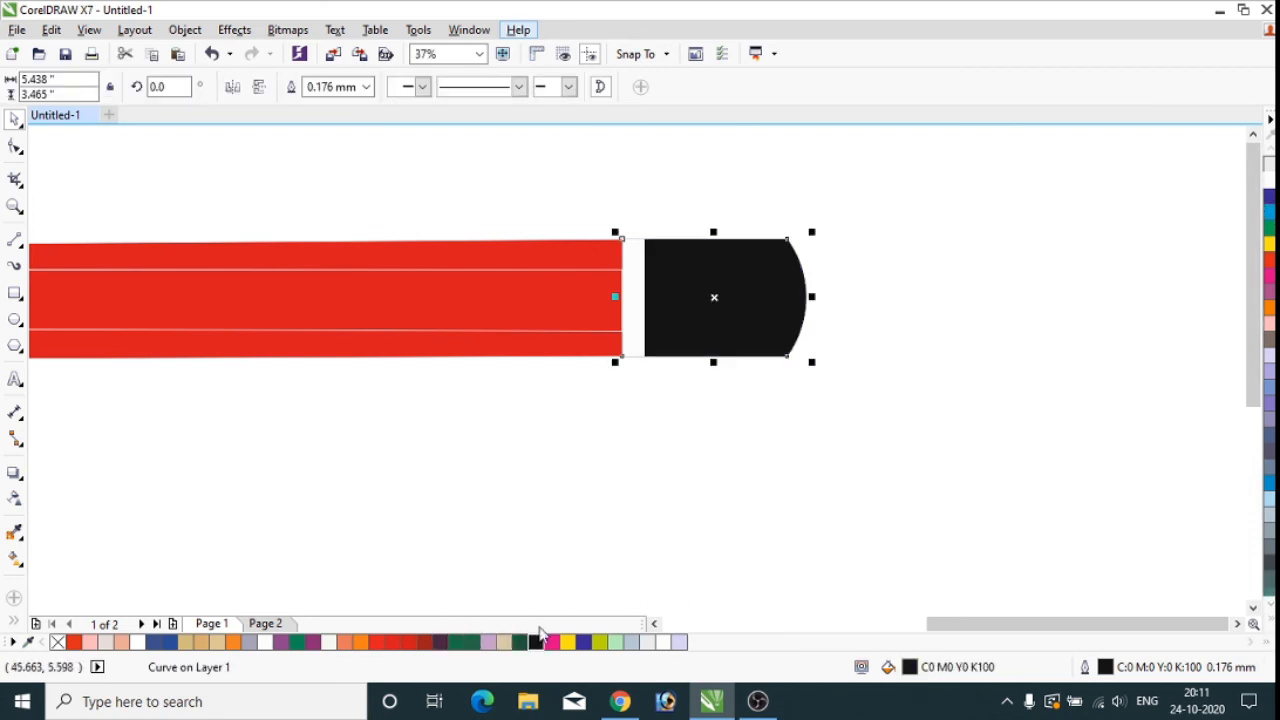
click(811, 415)
scroll(803, 425, down, 4)
scroll(571, 425, up, 2)
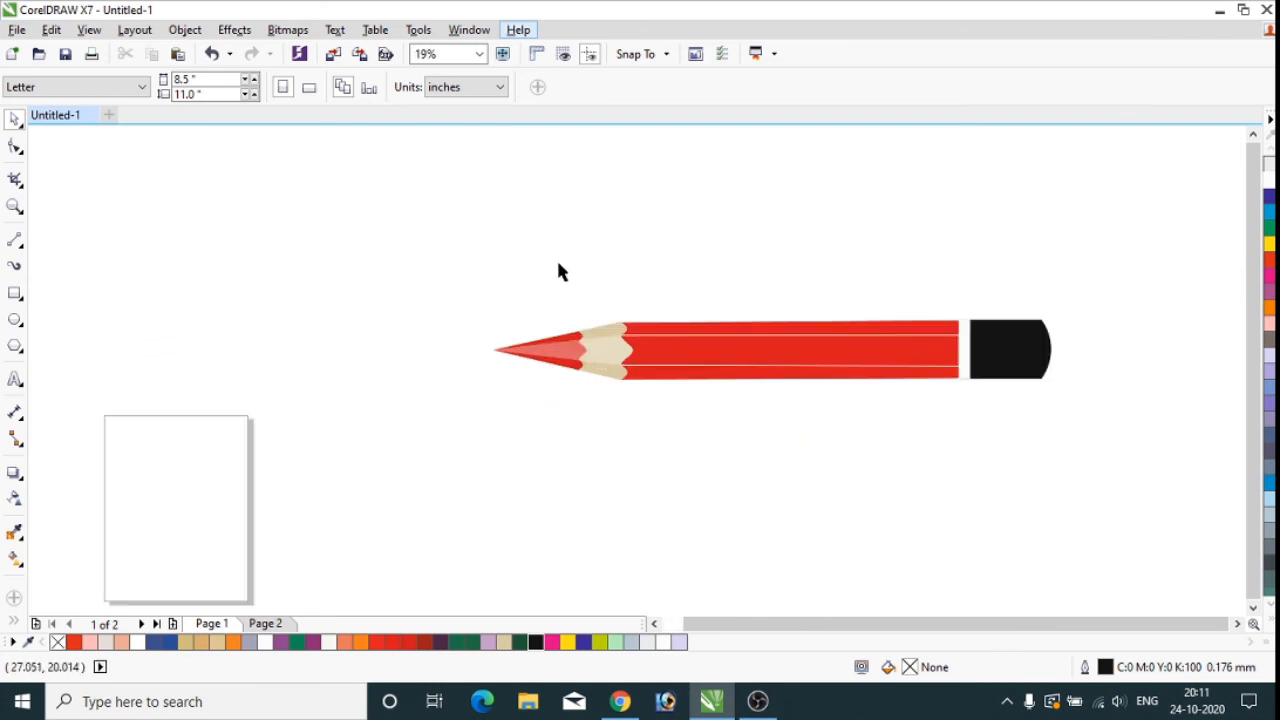
Step: Select all parts of the pencil and examine the finished drawing from tip to cap at different magnifications
scroll(560, 271, down, 2)
scroll(843, 371, up, 2)
scroll(627, 304, down, 2)
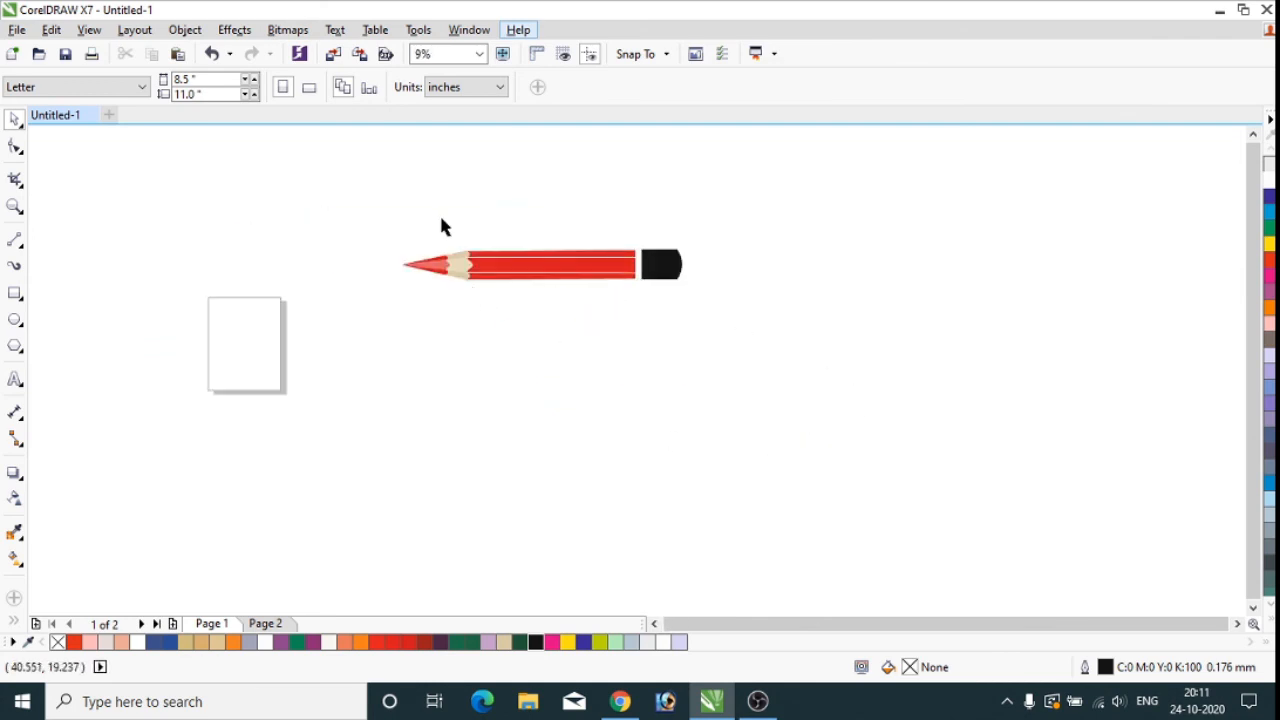
drag(355, 245, 760, 371)
scroll(478, 206, up, 2)
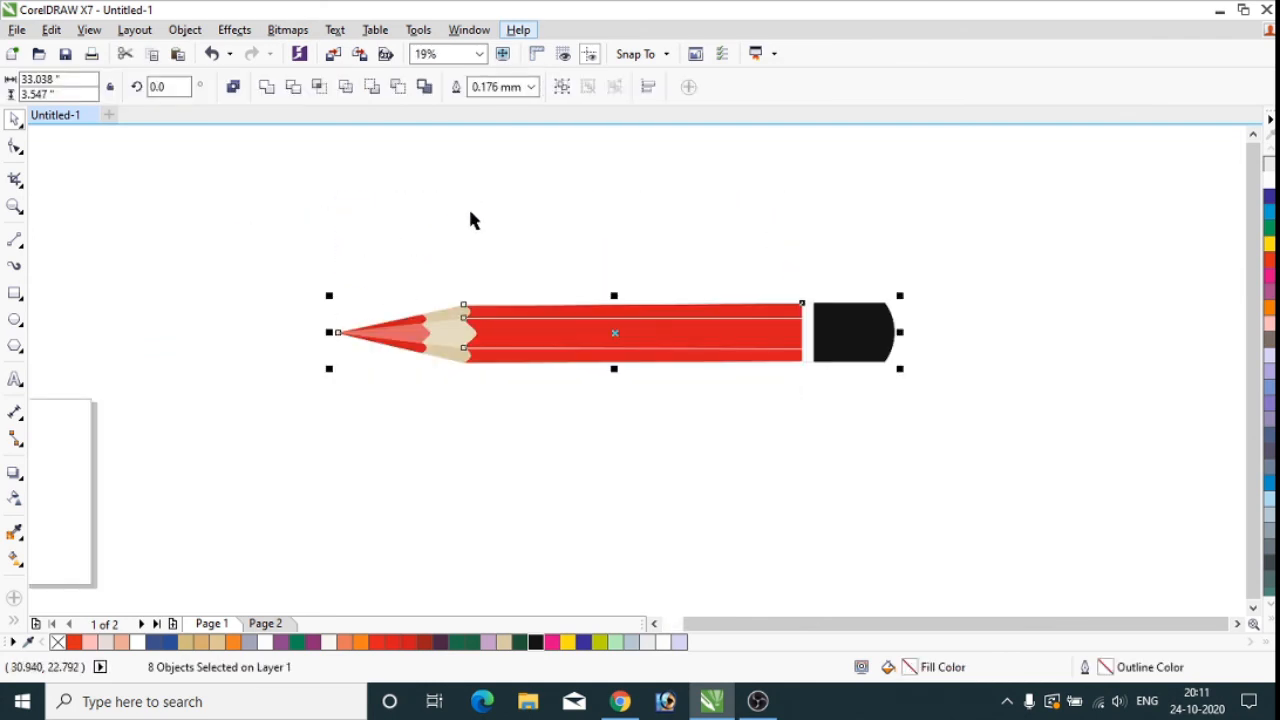
click(15, 206)
mouse_move(260, 222)
mouse_down()
mouse_move(466, 397)
mouse_move(1047, 489)
mouse_up()
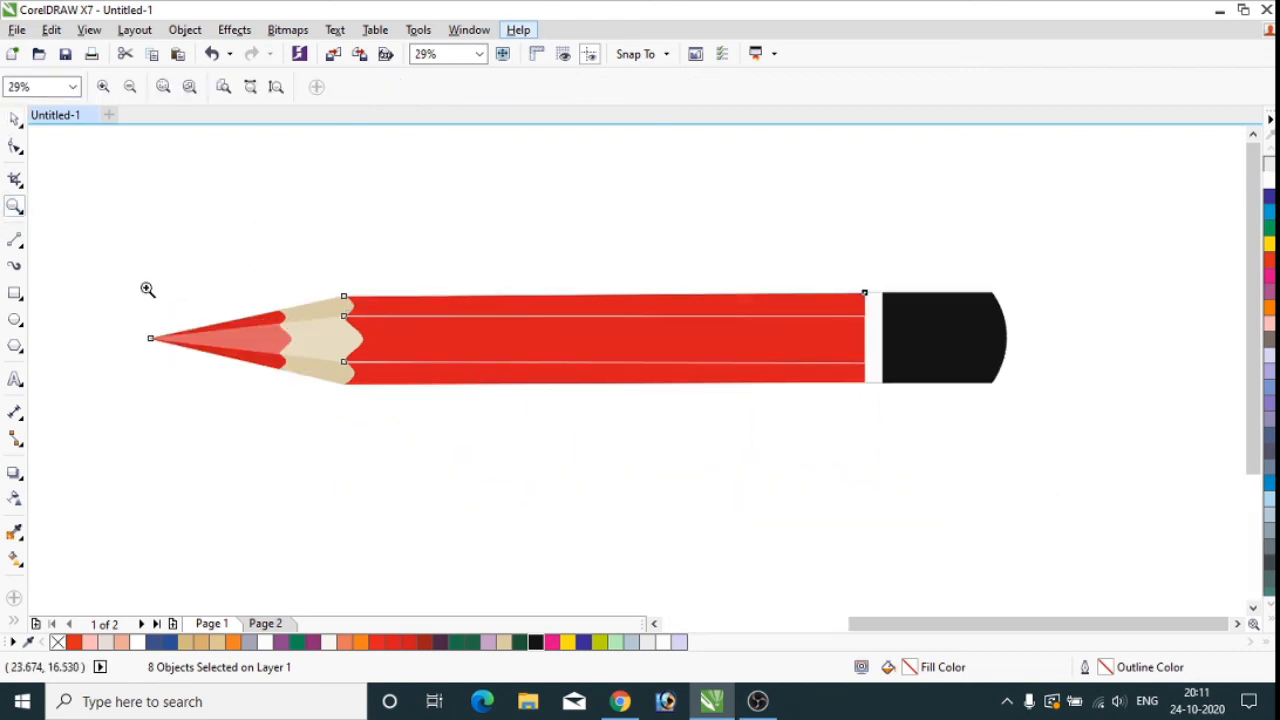
mouse_move(67, 268)
mouse_down()
mouse_move(537, 476)
mouse_move(1031, 514)
mouse_up()
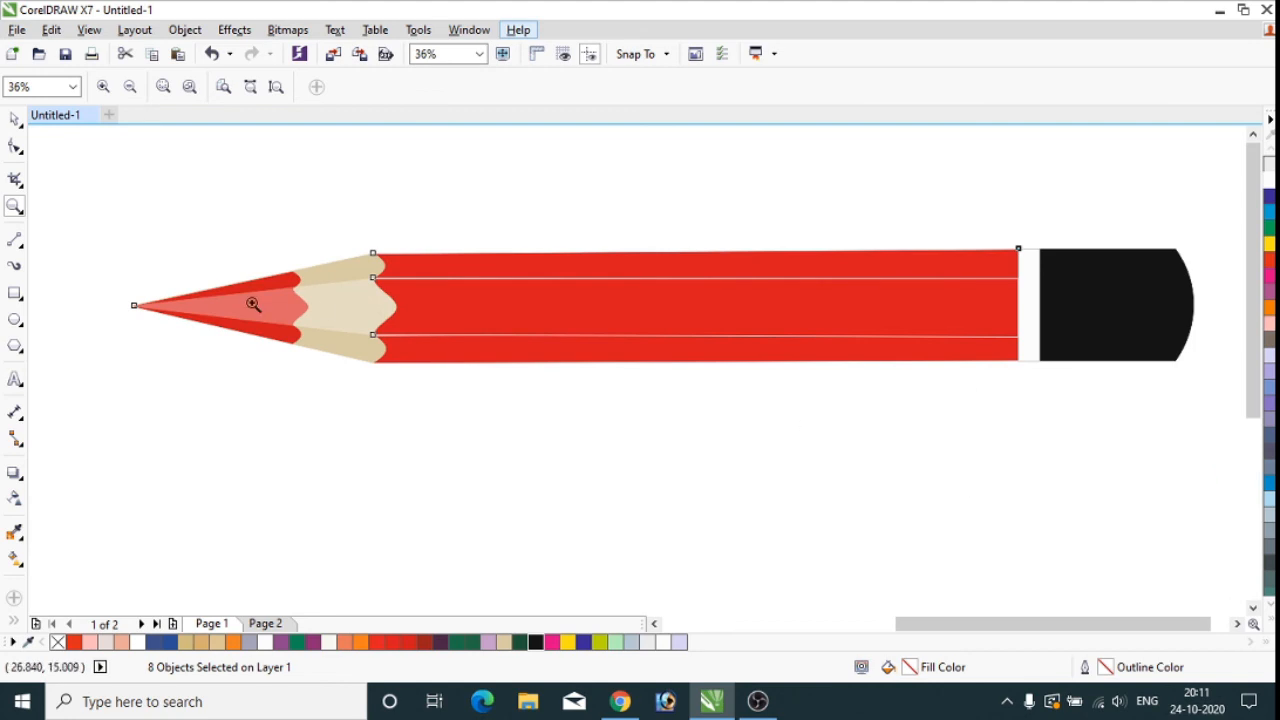
scroll(437, 347, down, 2)
scroll(738, 316, up, 1)
scroll(670, 300, down, 1)
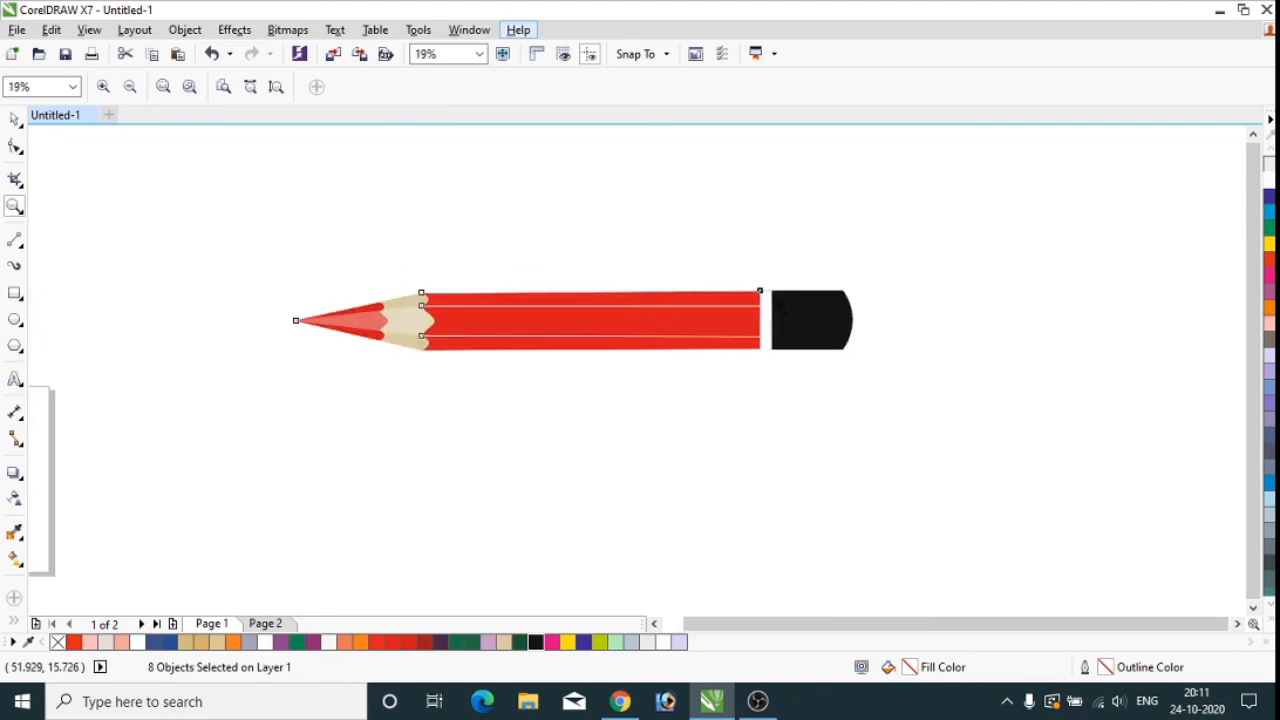
scroll(509, 270, up, 1)
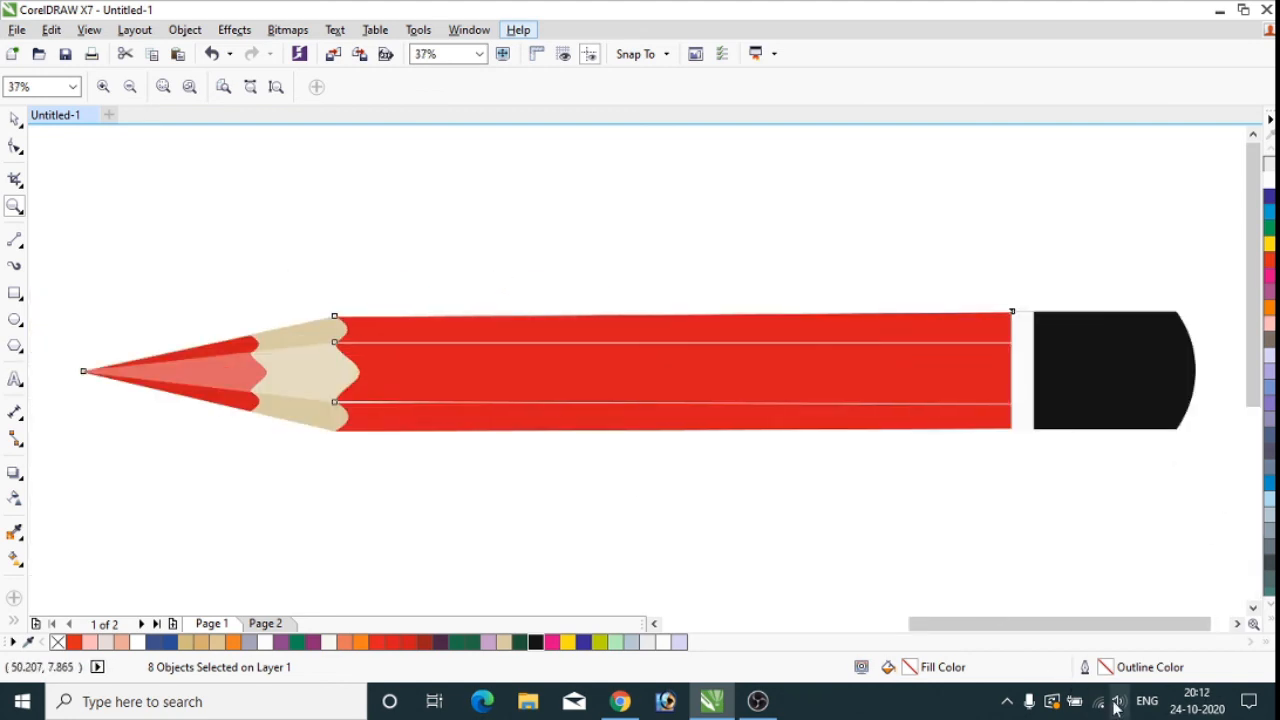